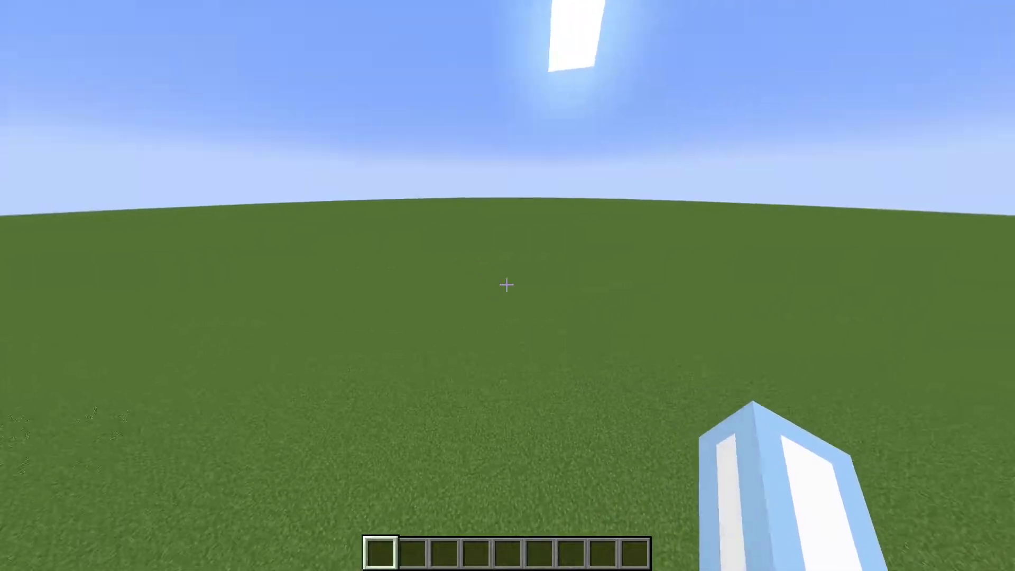
# - Give yourself one command block with the command /give @s minecraft:command_block
pyautogui.press('t')
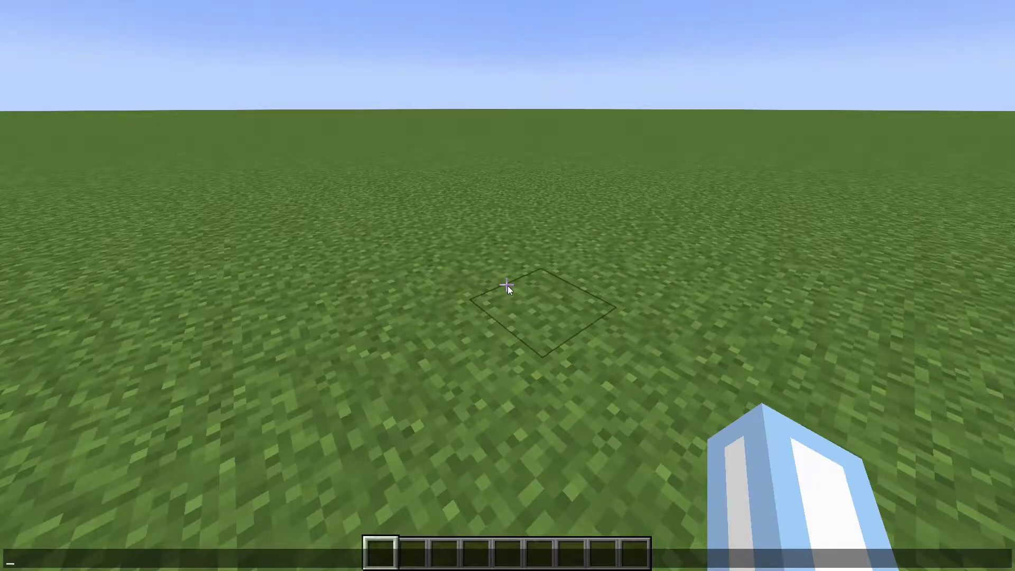
pyautogui.press('Escape')
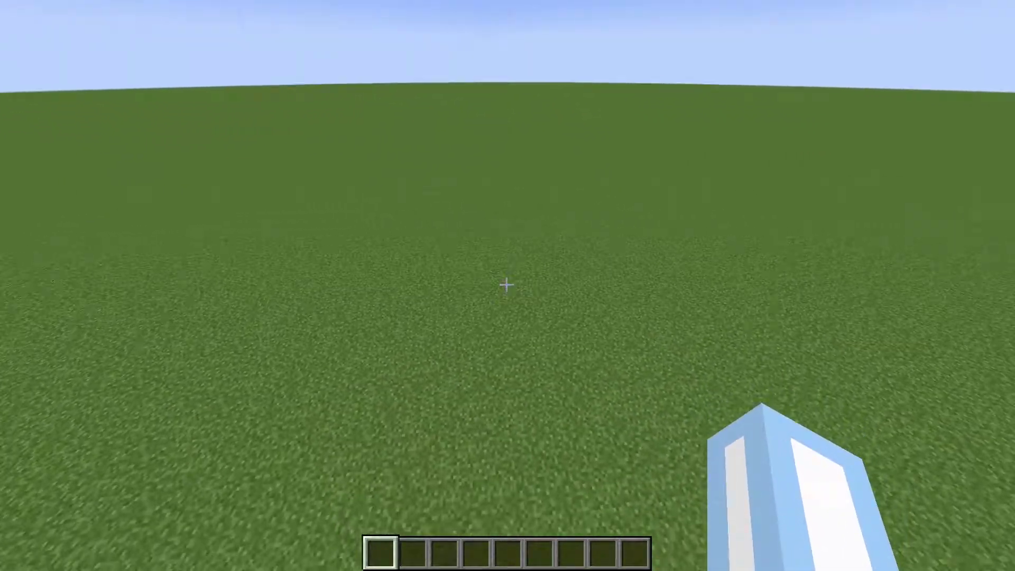
pyautogui.press('/')
pyautogui.write('give @s minecraft:co')
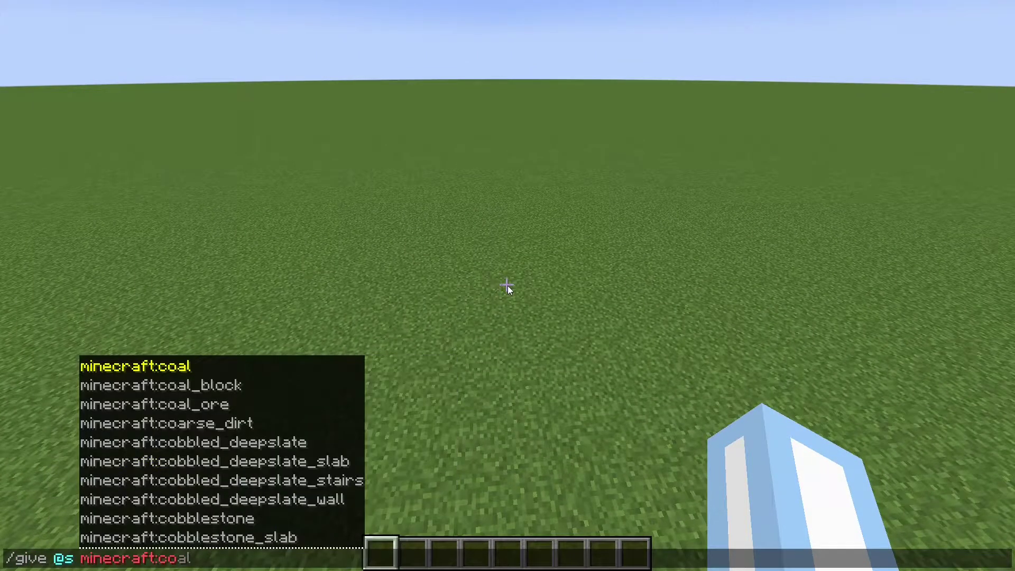
pyautogui.write('mm')
pyautogui.press('Tab')
pyautogui.press('Return')
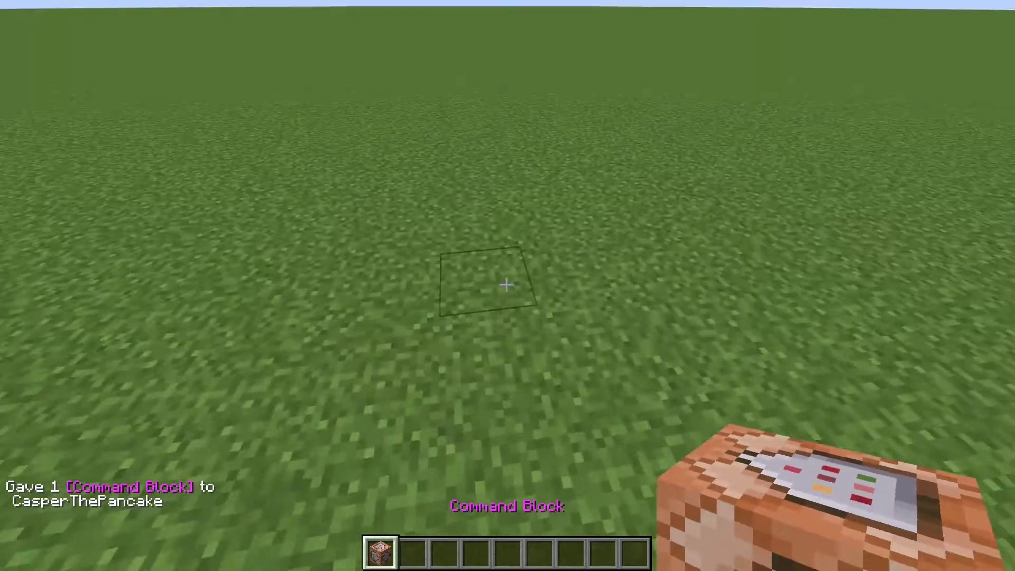
# - Place three separate pairs of diagonally adjacent command blocks in a line on the grass
pyautogui.rightClick(506, 285)
pyautogui.rightClick(507, 285)
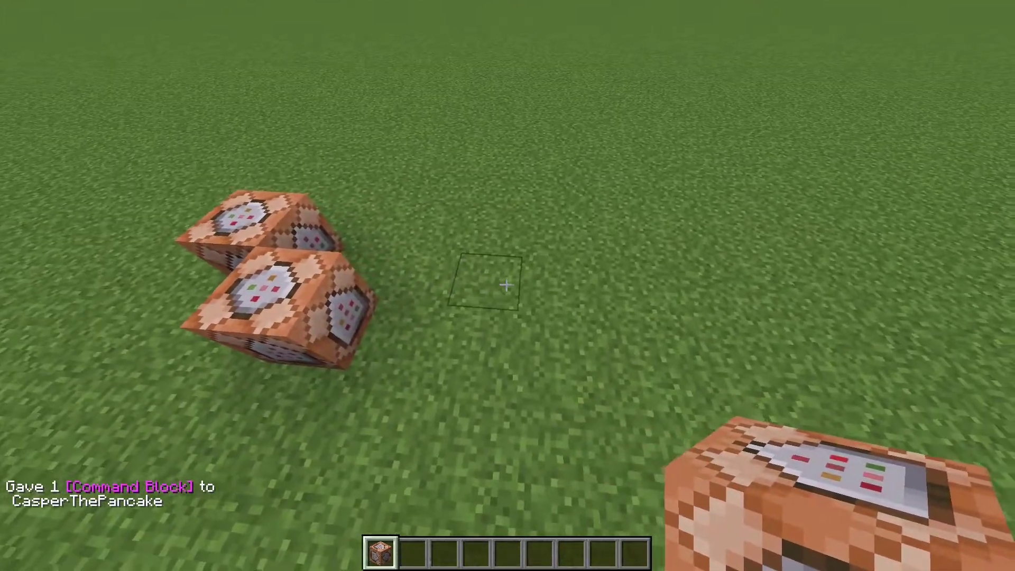
pyautogui.rightClick(506, 285)
pyautogui.rightClick(507, 285)
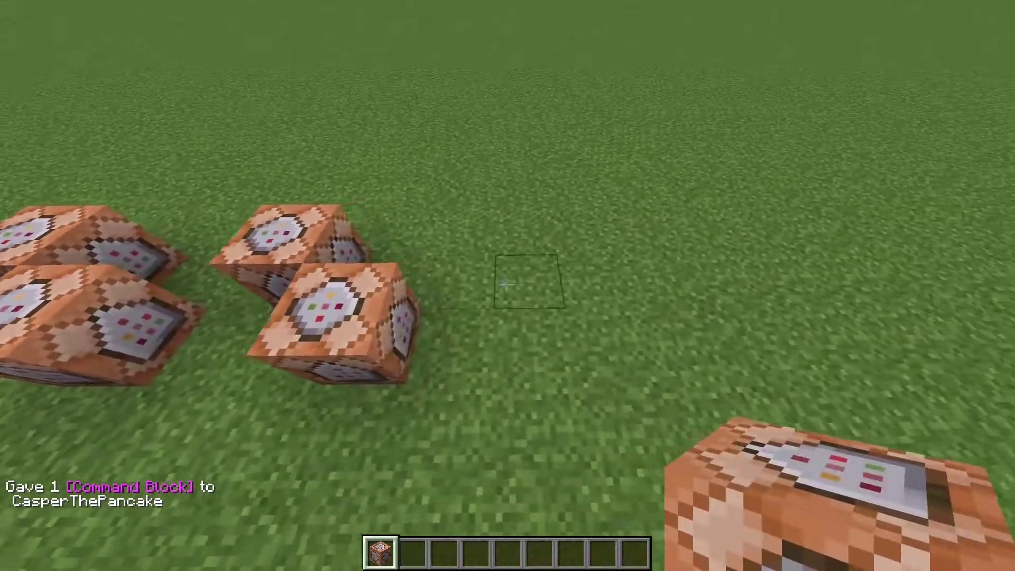
pyautogui.rightClick(506, 285)
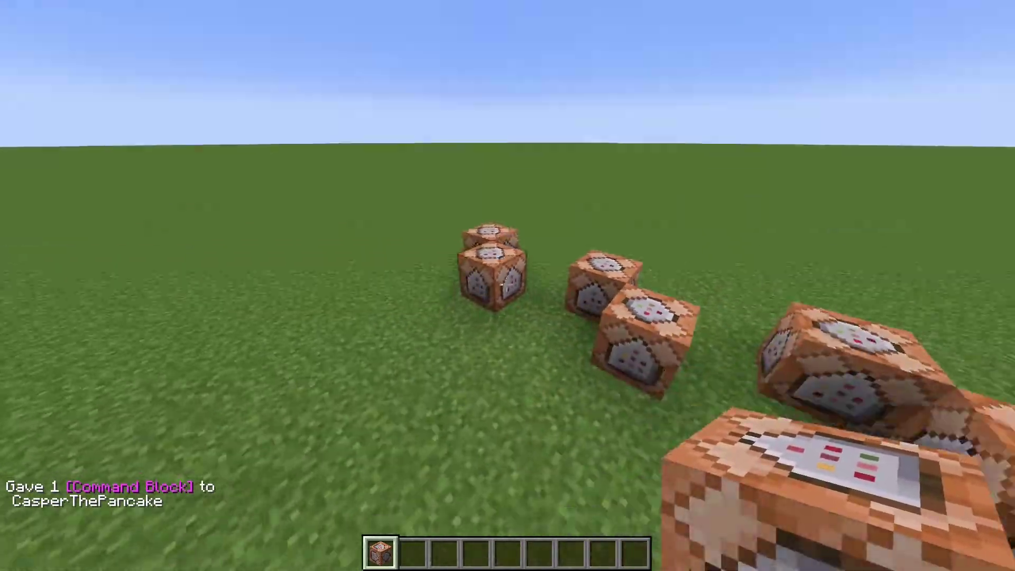
pyautogui.rightClick(506, 285)
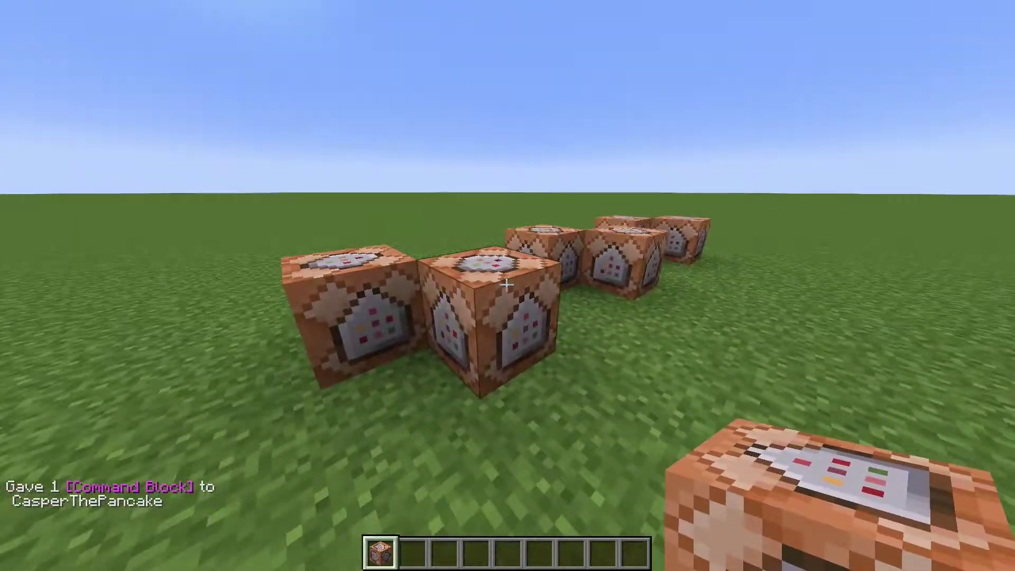
# - Stack a command block on top of one block in each of the three pairs and set these upper blocks to Chain
pyautogui.scroll(-1, 507, 285)
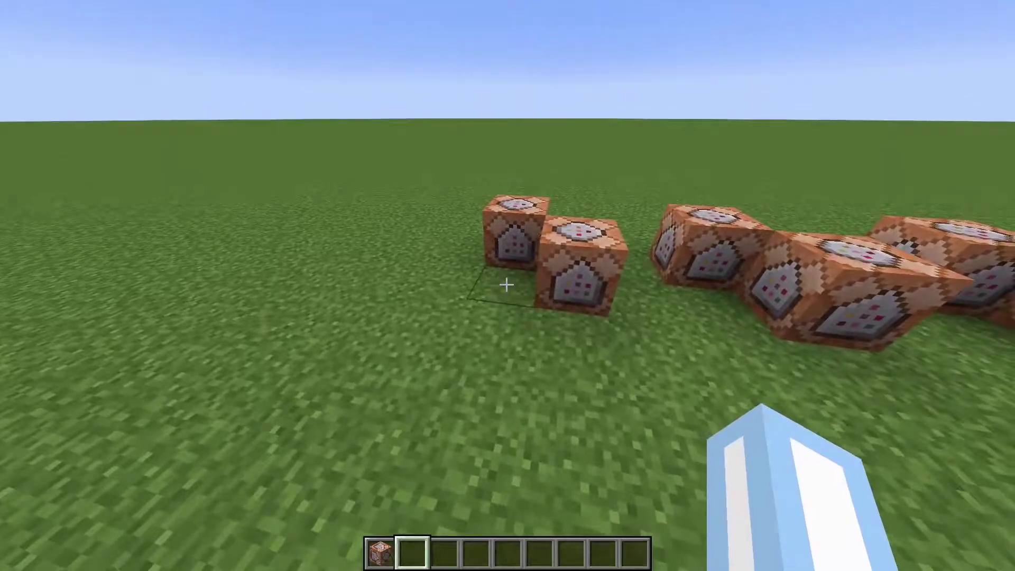
pyautogui.scroll(1, 506, 285)
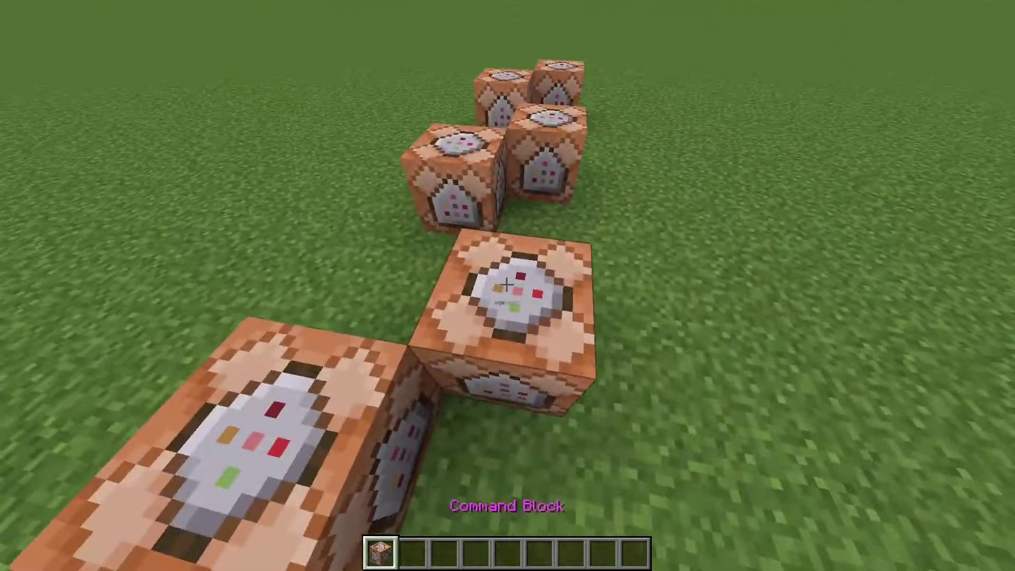
pyautogui.rightClick(507, 285)
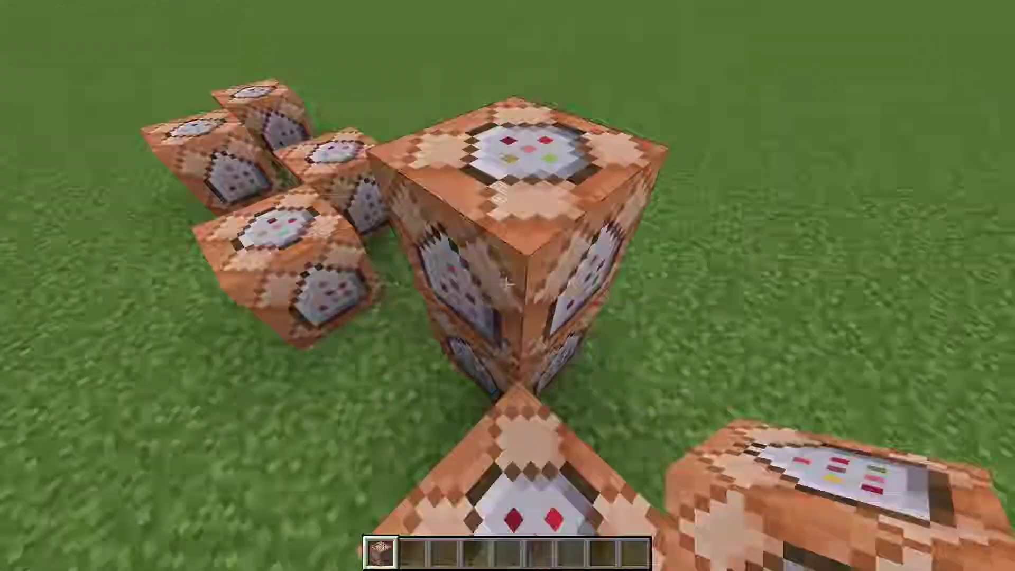
pyautogui.rightClick(506, 285)
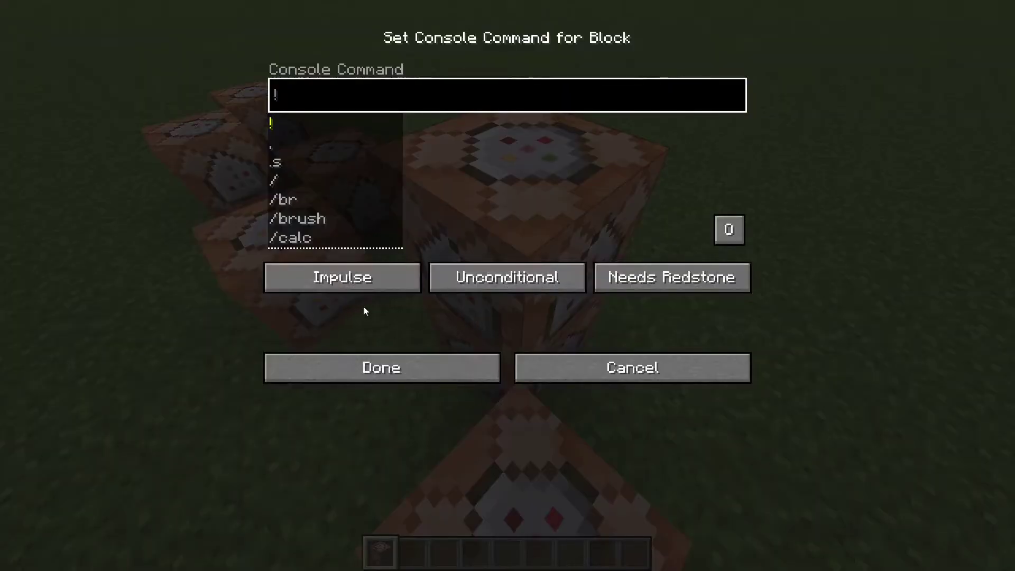
pyautogui.click(484, 369)
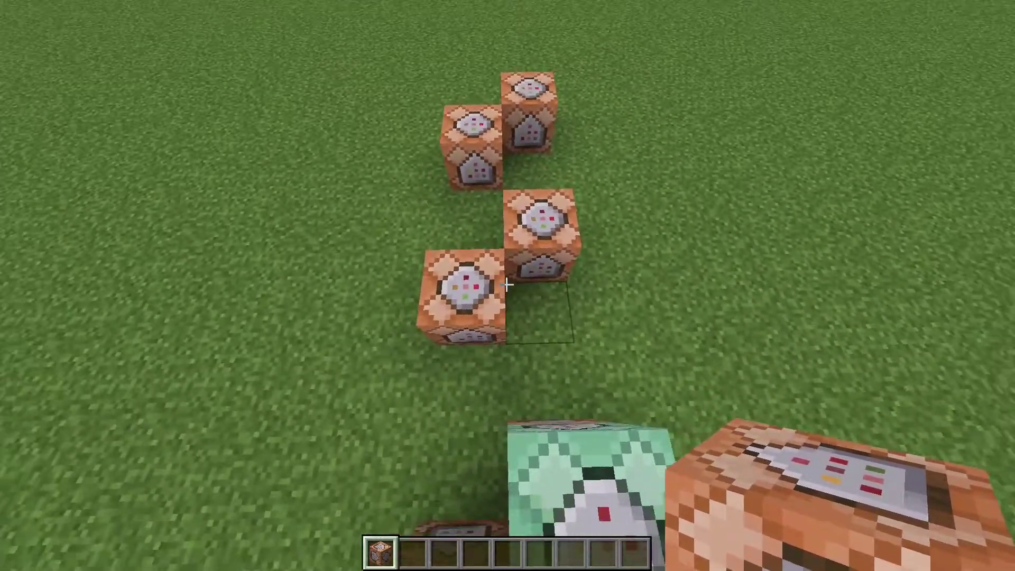
pyautogui.rightClick(506, 285)
pyautogui.rightClick(506, 285)
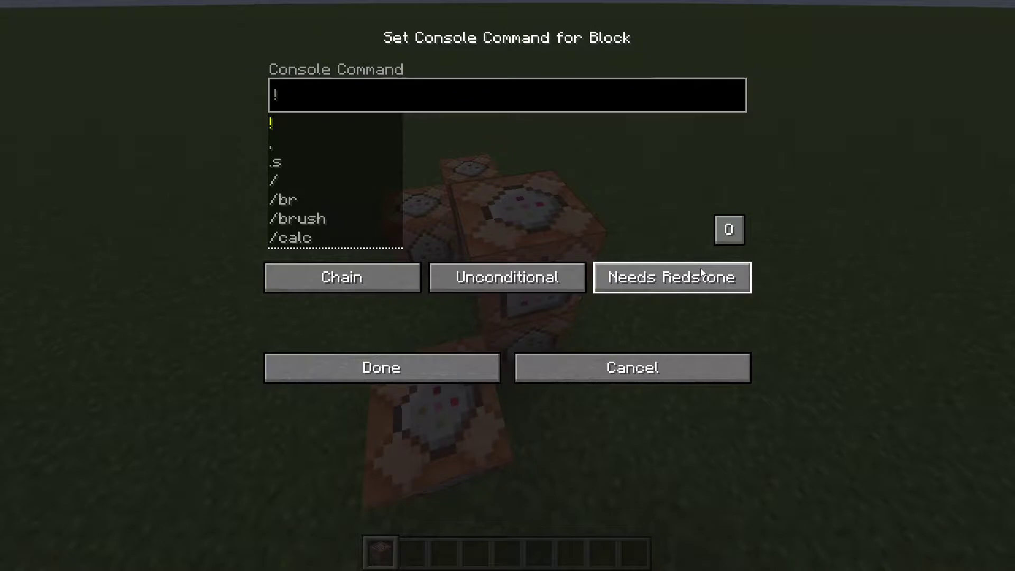
pyautogui.click(459, 373)
pyautogui.rightClick(506, 285)
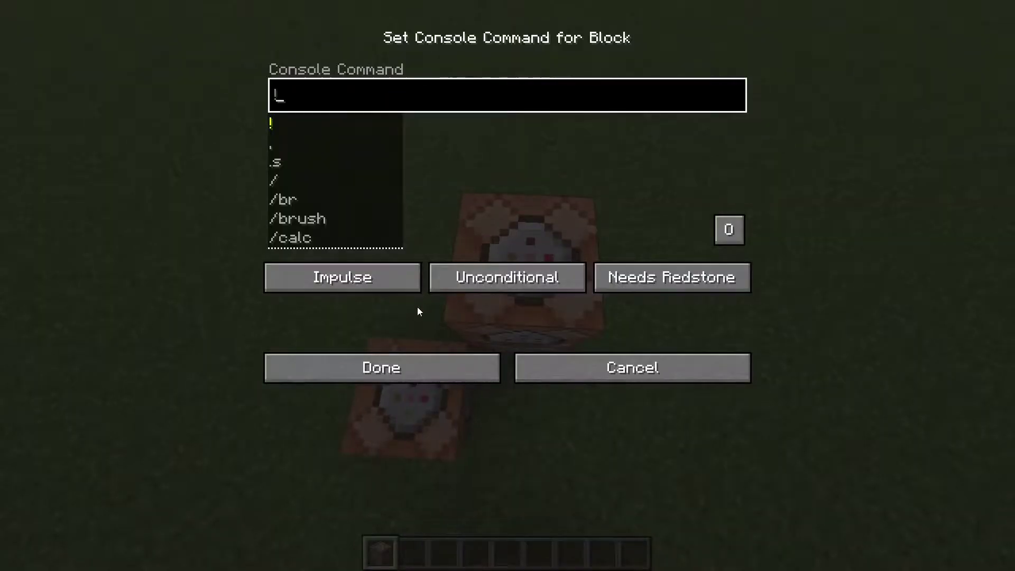
pyautogui.press('Escape')
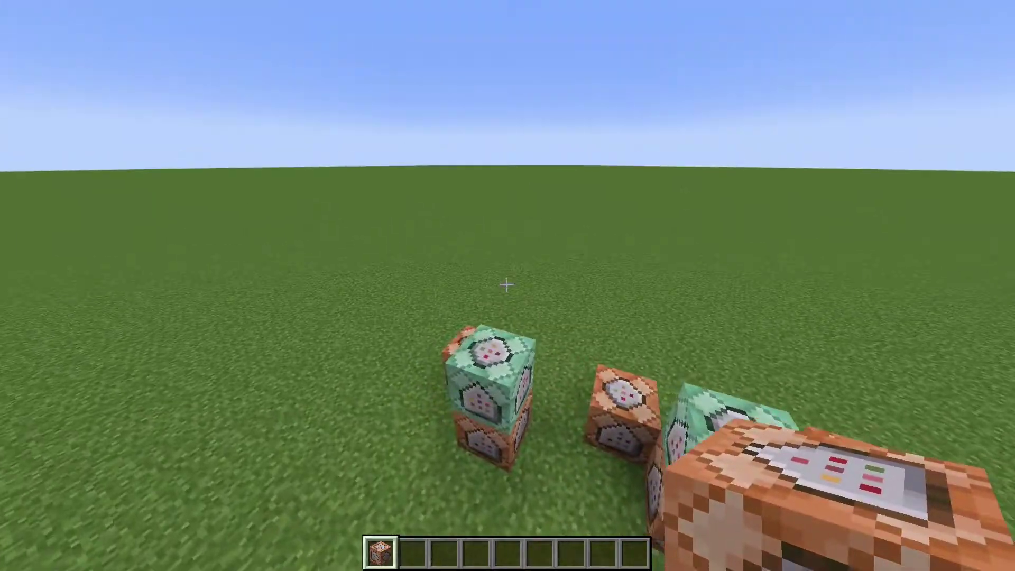
# - Get a block of redstone from the inventory and place it in the corner touching both ground-level command blocks of the first pair
pyautogui.press('3')
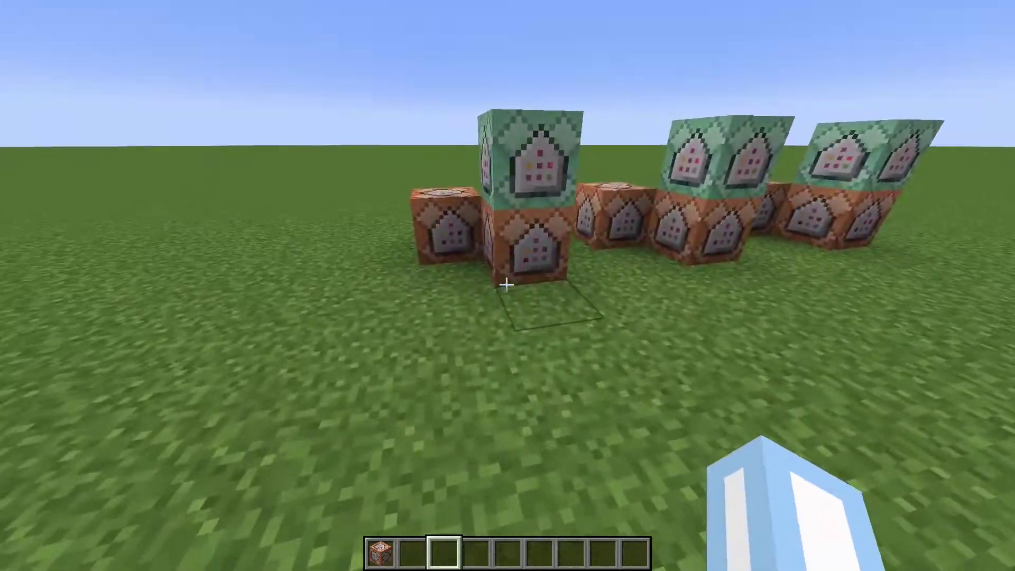
pyautogui.press('e')
pyautogui.click(407, 369)
pyautogui.press('e')
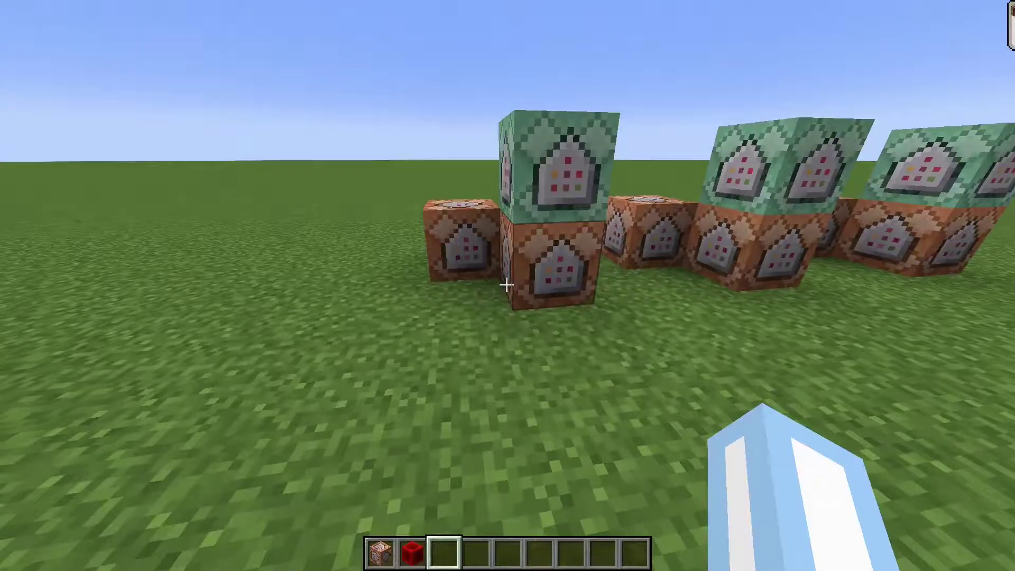
pyautogui.press('2')
pyautogui.rightClick(507, 285)
pyautogui.press('d')
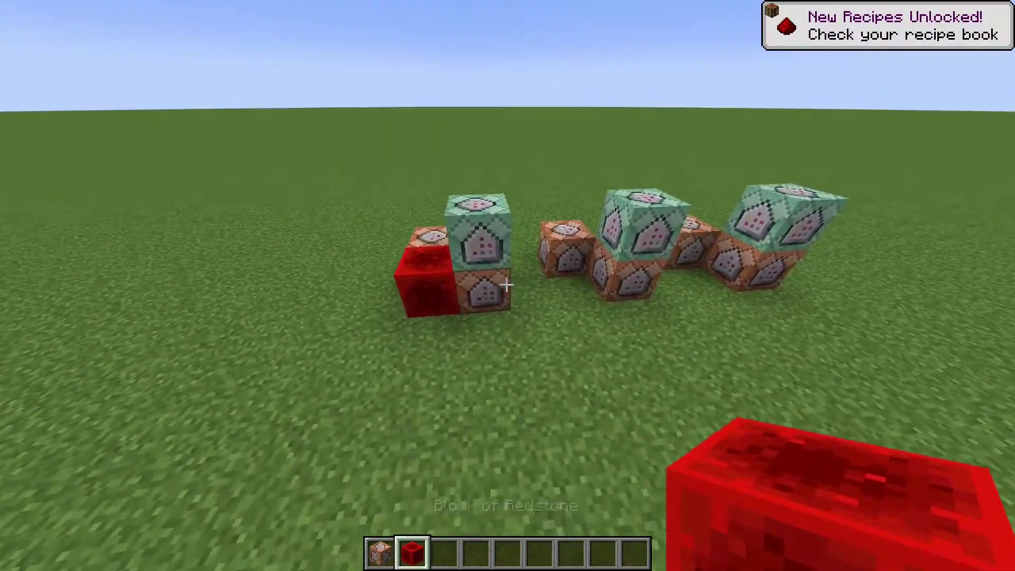
pyautogui.press('w')
pyautogui.press('t')
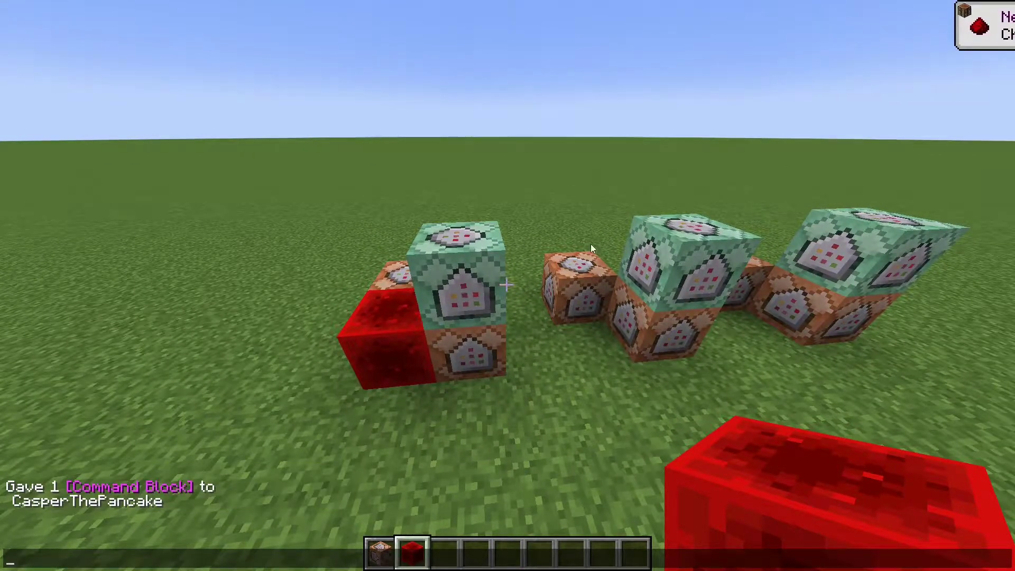
pyautogui.press('Escape')
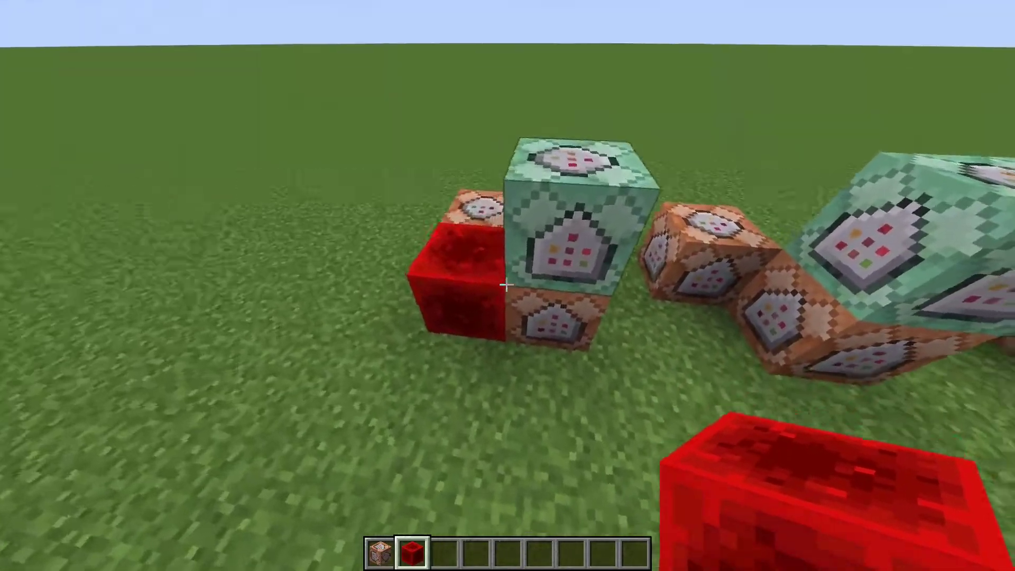
# - Break the redstone block at the first command block pair and put it back in the same spot
pyautogui.click(507, 285)
pyautogui.press('a')
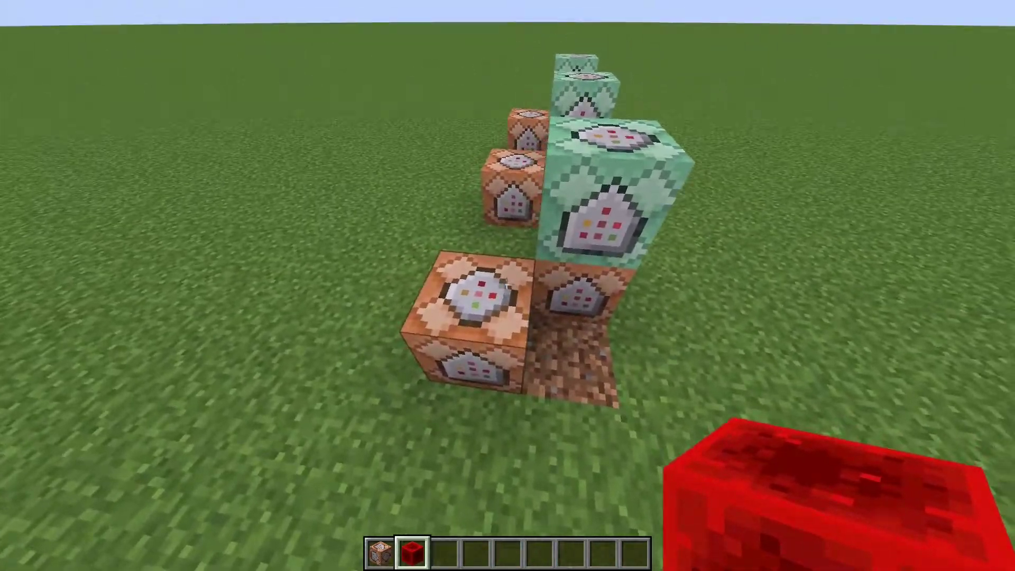
pyautogui.rightClick(506, 285)
# - Show the debug coordinates and walk alongside the blocks to determine the redstone block's axis direction from the single command block
pyautogui.press('F3')
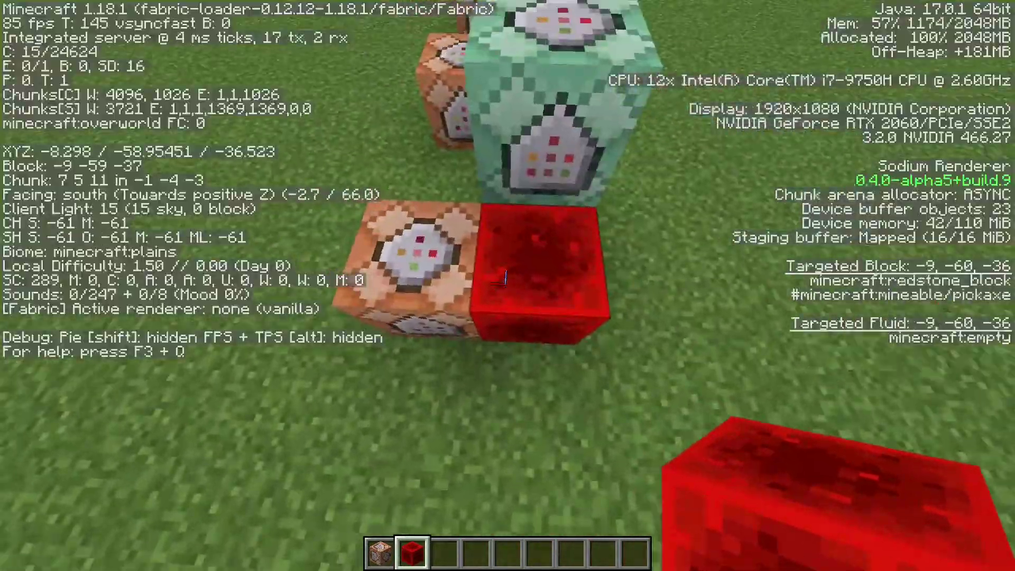
pyautogui.press('a')
pyautogui.press('a')
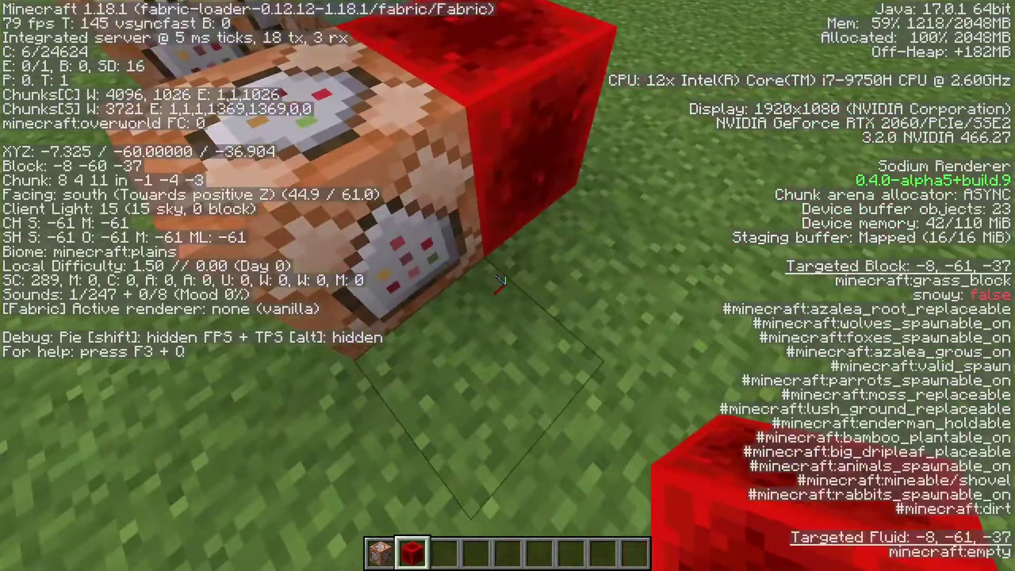
pyautogui.press('w')
pyautogui.press('w')
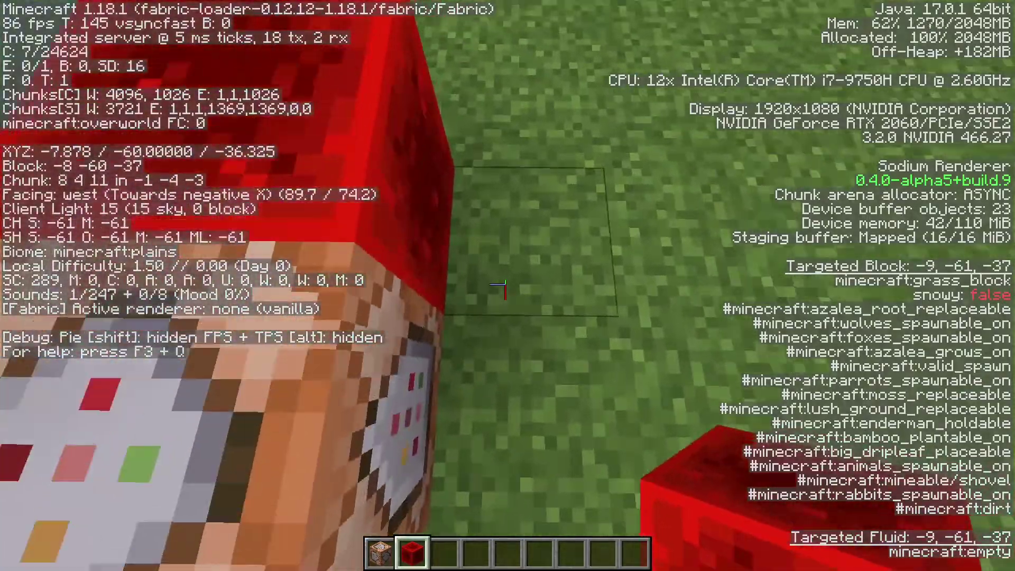
pyautogui.press('s')
pyautogui.press('w')
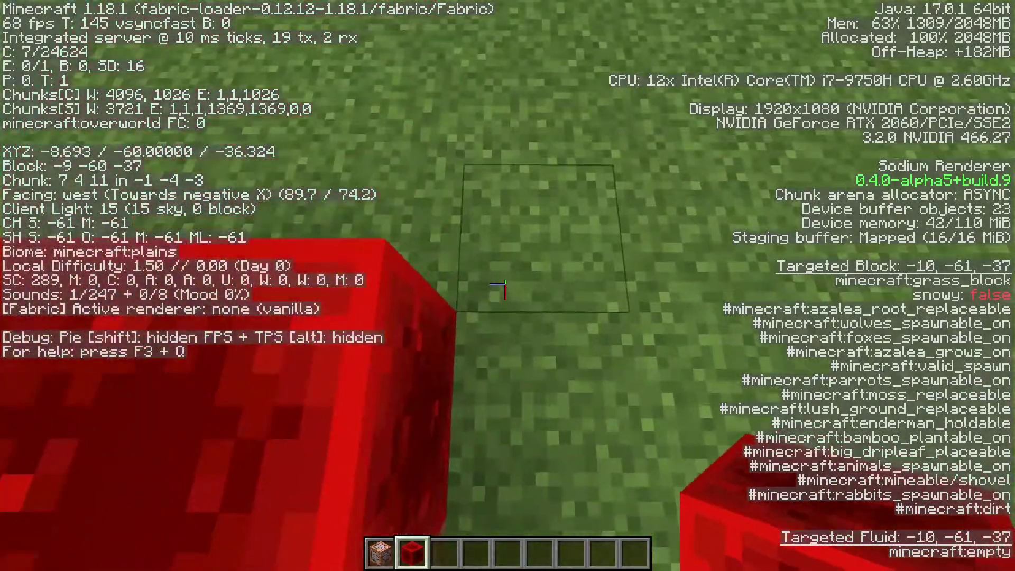
pyautogui.press('s')
pyautogui.press('w')
pyautogui.press('s')
pyautogui.press('w')
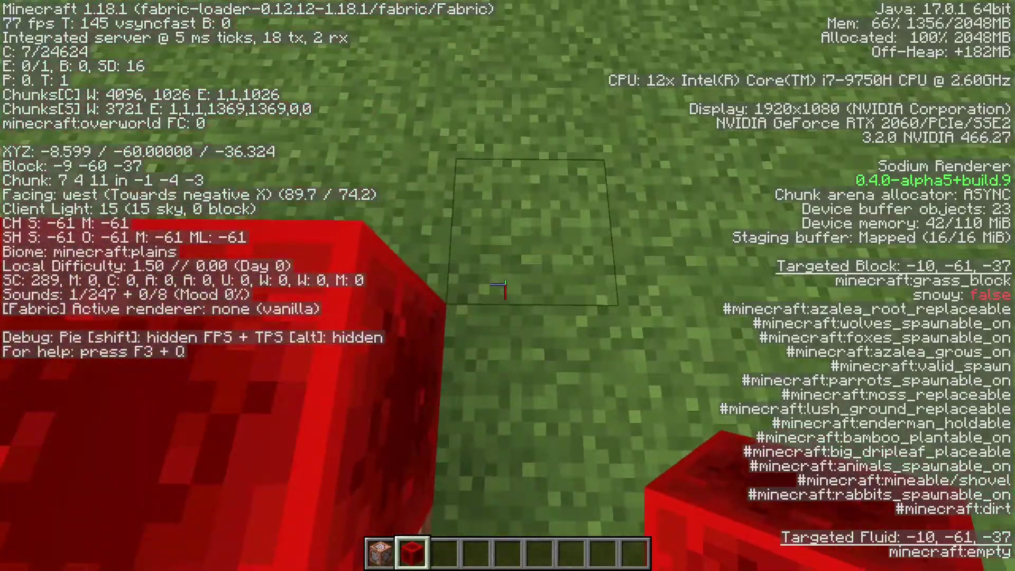
pyautogui.press('s')
pyautogui.press('t')
pyautogui.press('Escape')
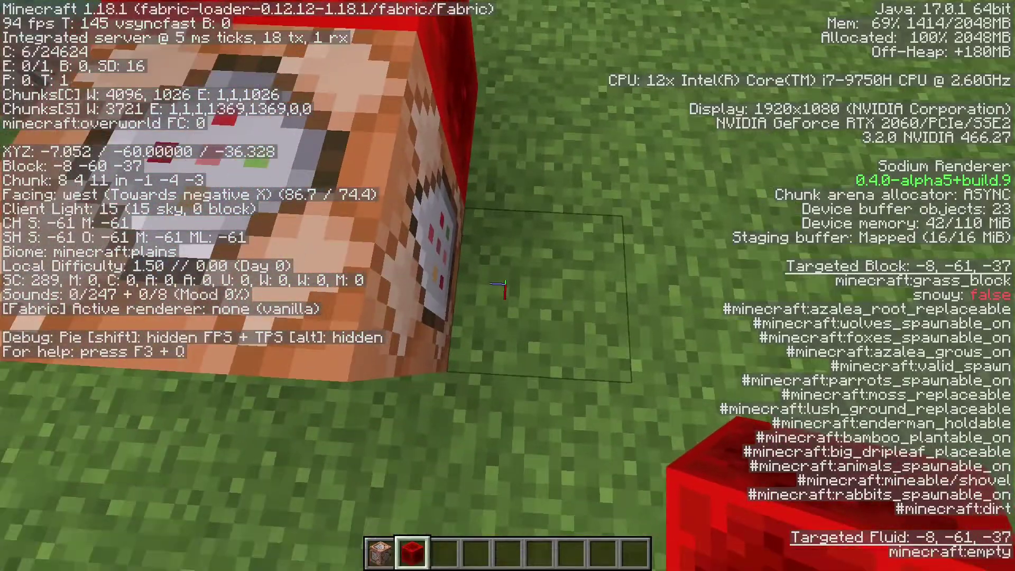
pyautogui.press('w')
pyautogui.press('s')
pyautogui.press('d')
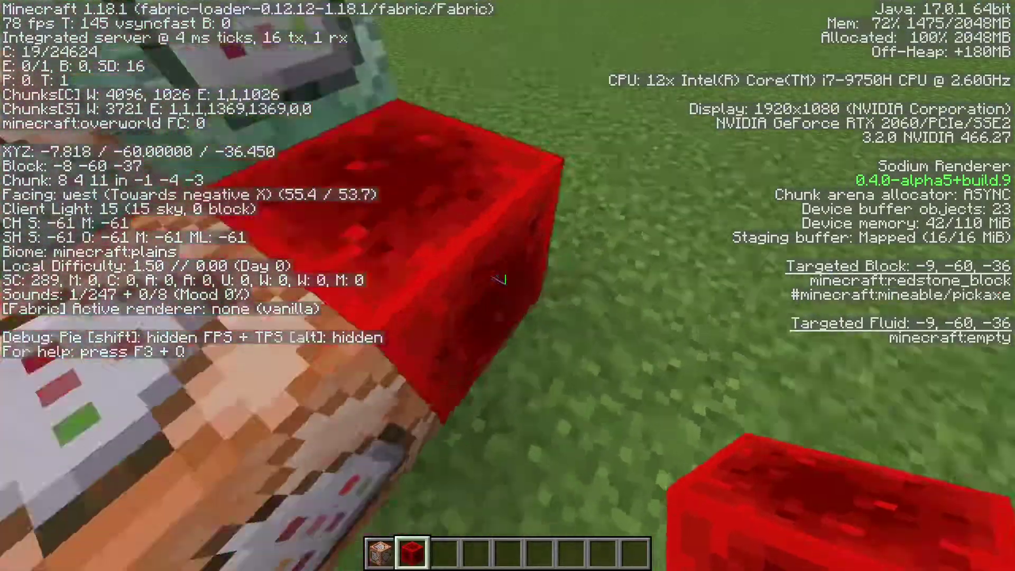
# - Set the console command of the single command block beside the redstone to "setblock ~-1 ~ ~ air" and save it
pyautogui.rightClick(500, 289)
pyautogui.write('/')
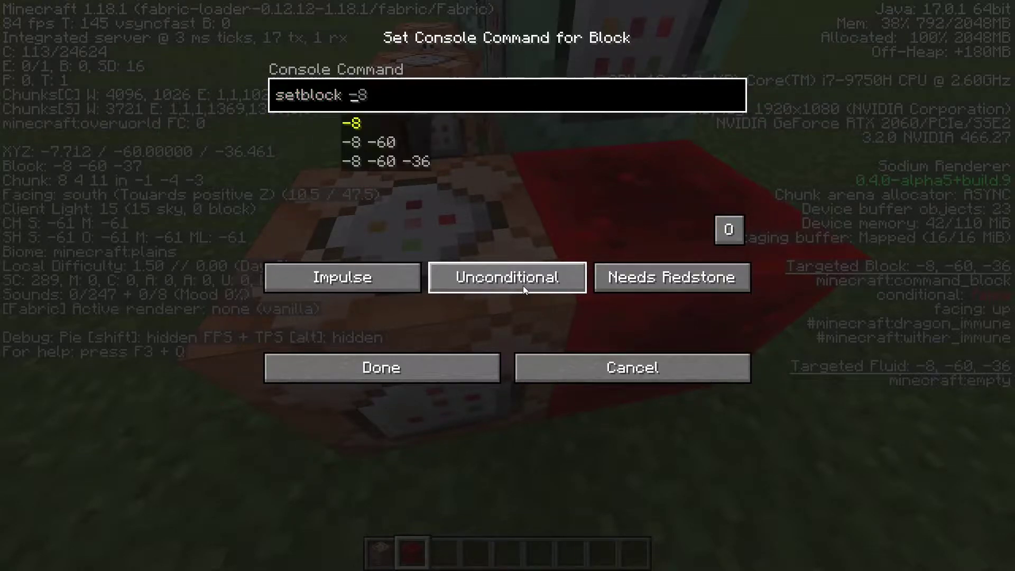
pyautogui.write('~ air')
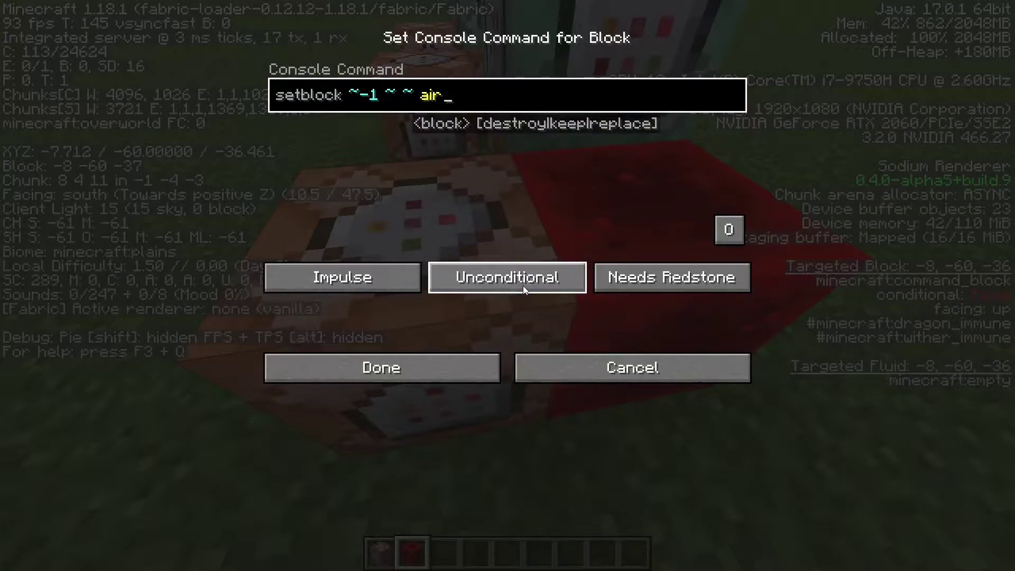
pyautogui.press('Return')
# - Break the redstone block and place it again repeatedly in the same spot to test the setblock command, and hide the debug overlay
pyautogui.press('d')
pyautogui.click(505, 282)
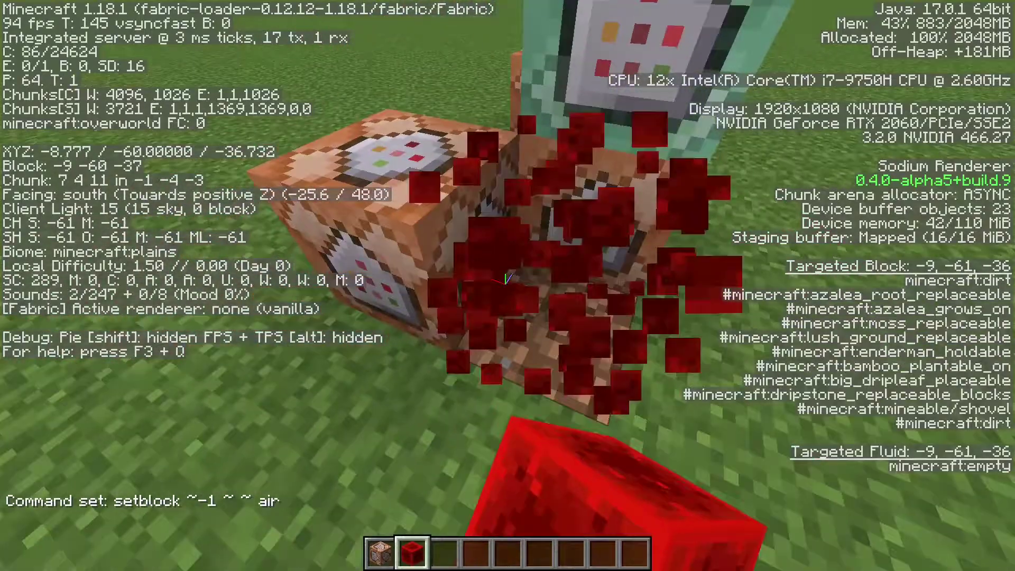
pyautogui.rightClick(505, 283)
pyautogui.rightClick(505, 283)
pyautogui.rightClick(505, 283)
pyautogui.rightClick(505, 283)
pyautogui.rightClick(504, 282)
pyautogui.rightClick(505, 282)
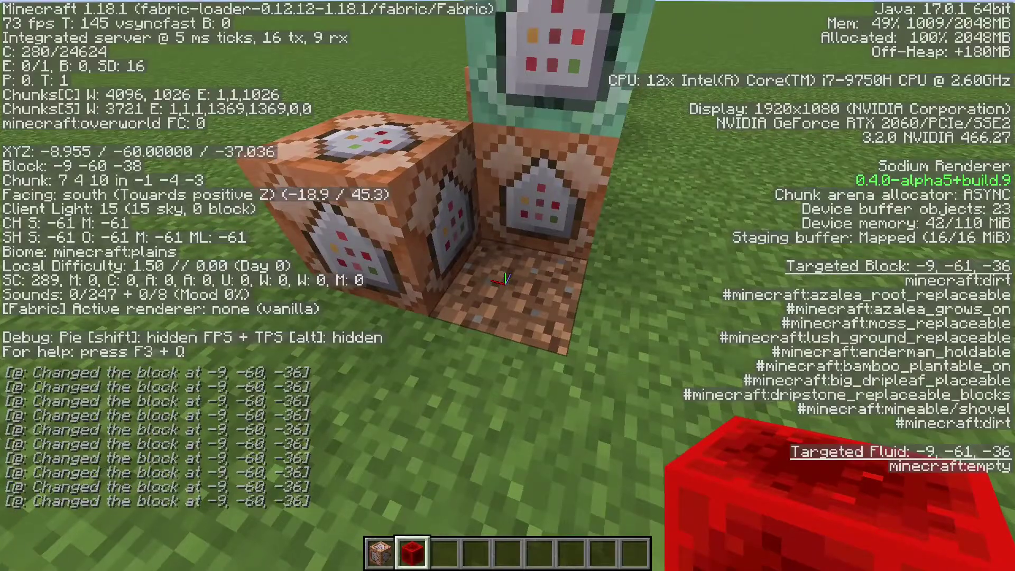
pyautogui.press('F3')
pyautogui.press('w')
pyautogui.rightClick(507, 284)
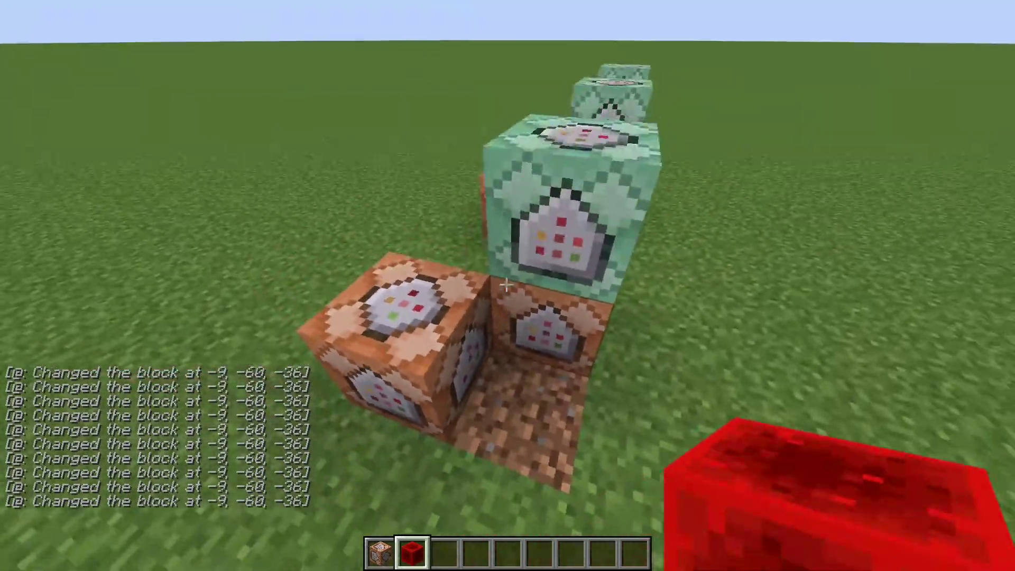
pyautogui.press('w')
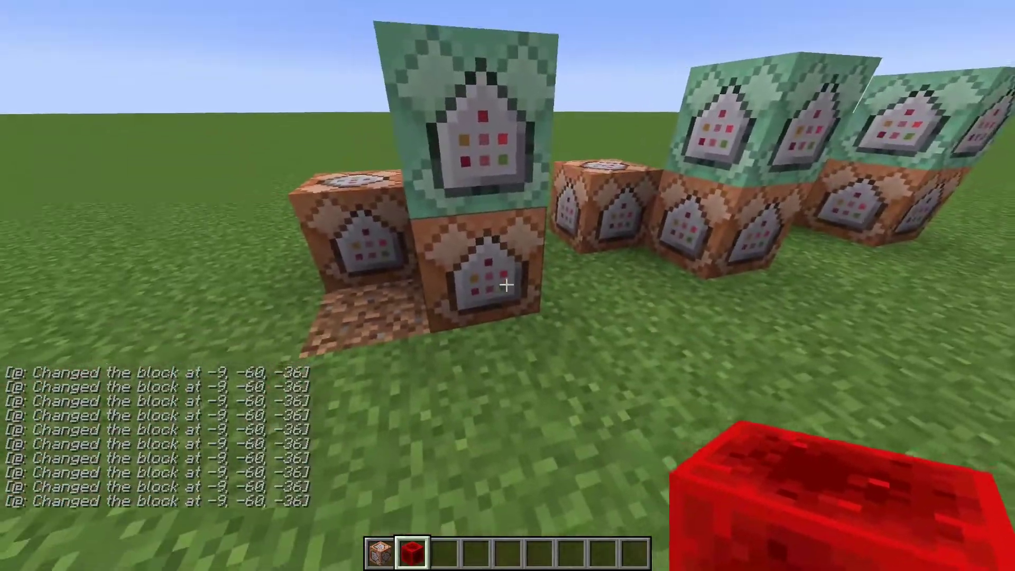
# - Open the console commands of the first station's lower command block and the chain command block above it, and close them
pyautogui.rightClick(507, 286)
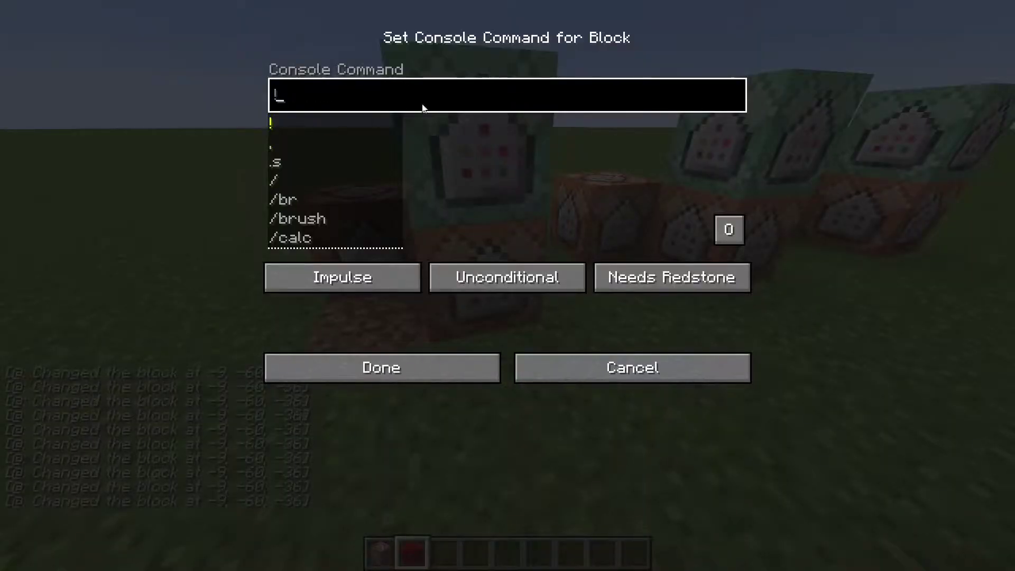
pyautogui.click(453, 367)
pyautogui.press('w')
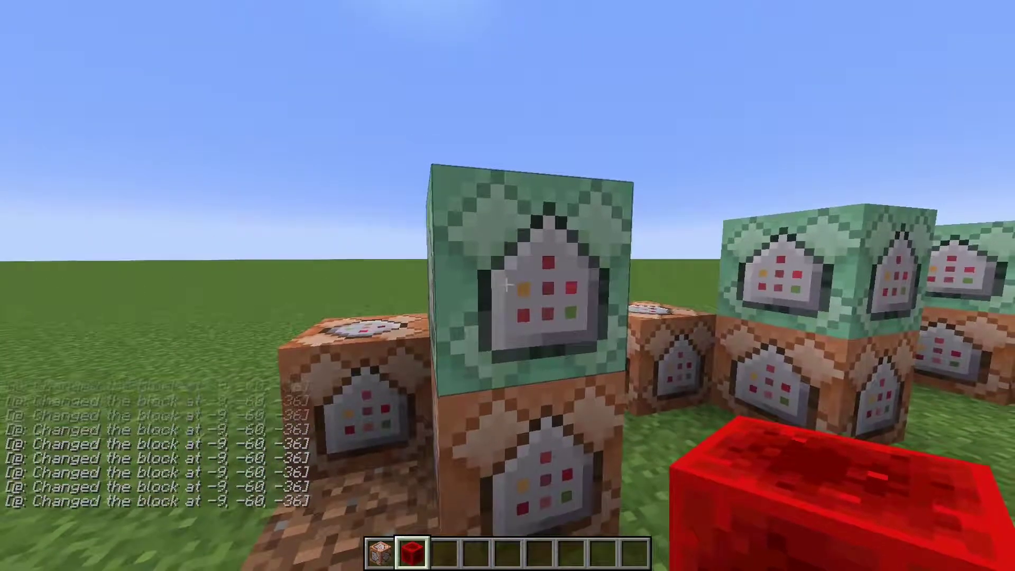
pyautogui.rightClick(507, 285)
pyautogui.click(475, 370)
pyautogui.press('s')
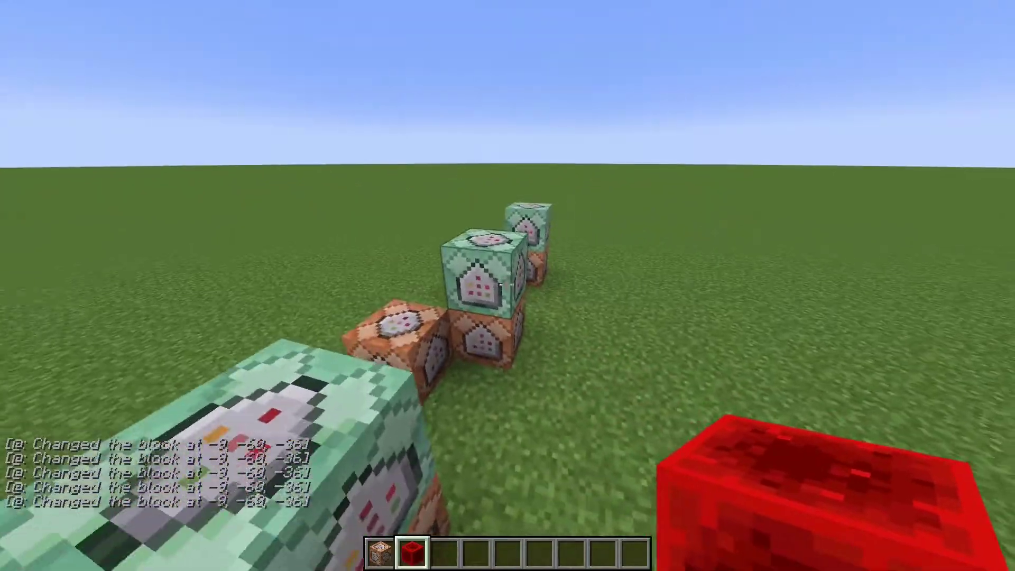
# - Show the debug coordinates and place a redstone block in the corner beside the second station's two orange command blocks
pyautogui.press('F3')
pyautogui.press('s')
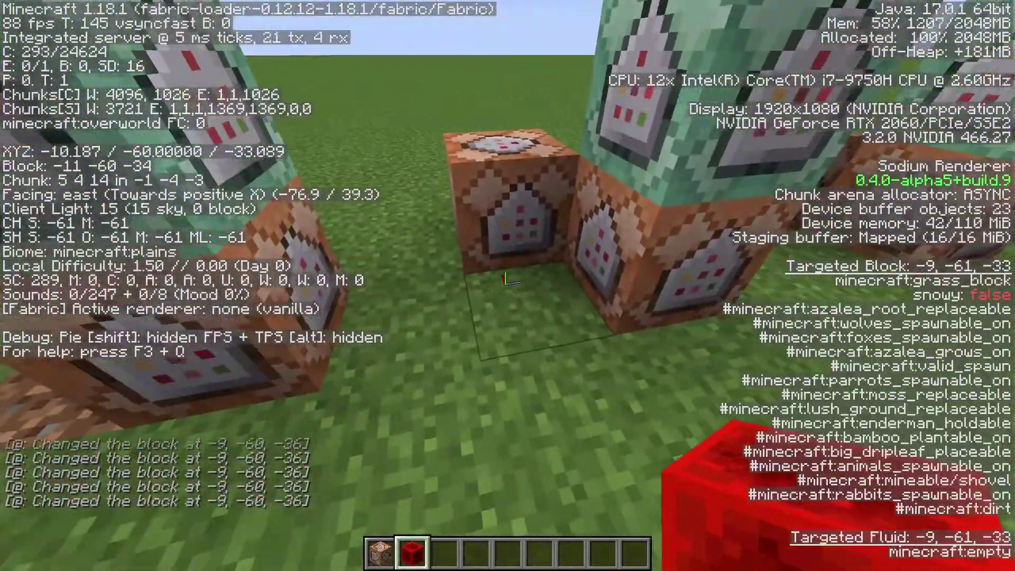
pyautogui.rightClick(505, 281)
pyautogui.press('a')
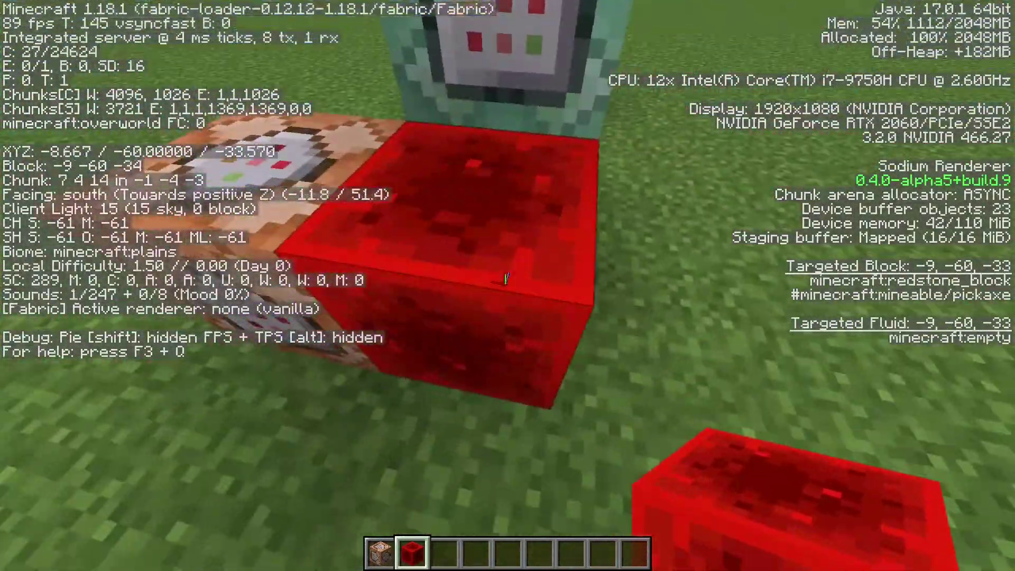
# - Compare the coordinates of the redstone block and the first station's chain command block to work out the offset and axis between them
pyautogui.press('s')
pyautogui.press('s')
pyautogui.press('w')
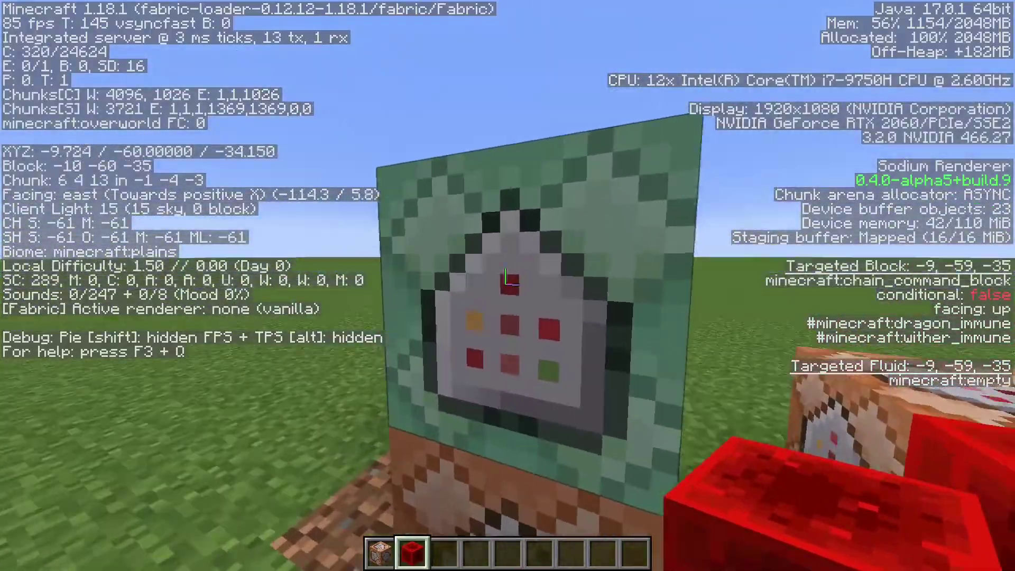
pyautogui.press('w')
pyautogui.press('space')
pyautogui.press('s')
pyautogui.press('w')
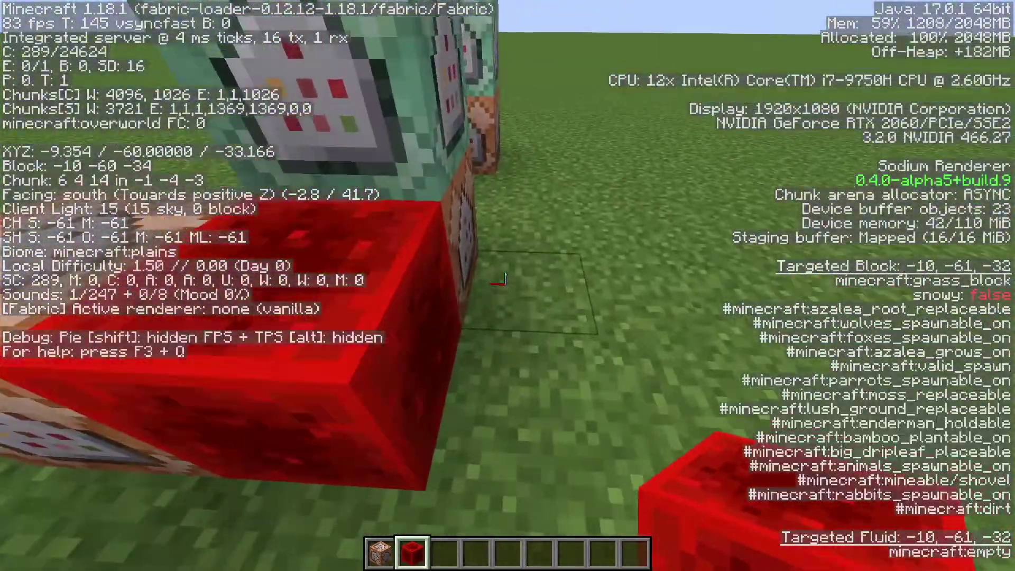
pyautogui.press('s')
pyautogui.press('w')
pyautogui.press('s')
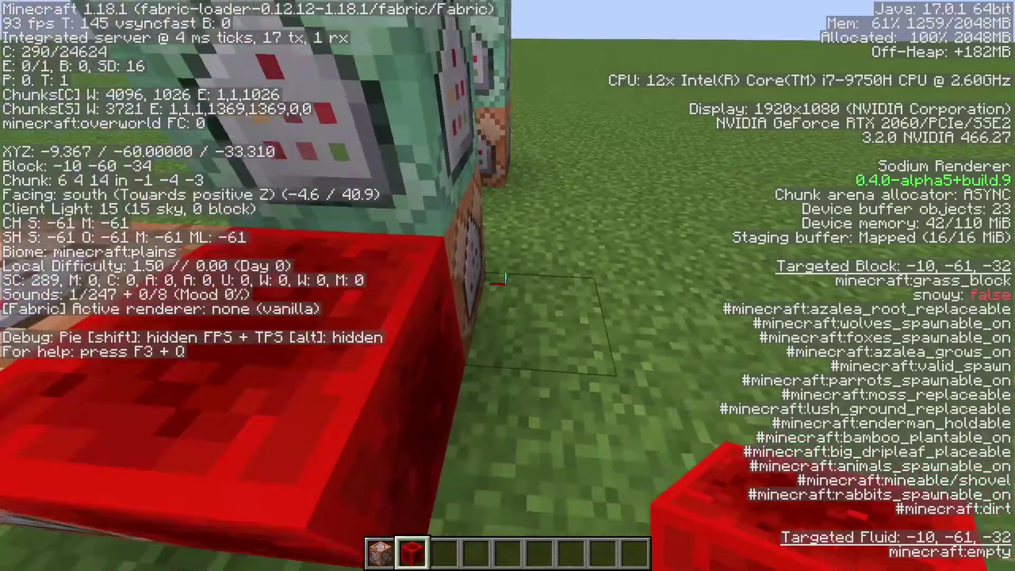
pyautogui.press('w')
pyautogui.press('s')
pyautogui.press('w')
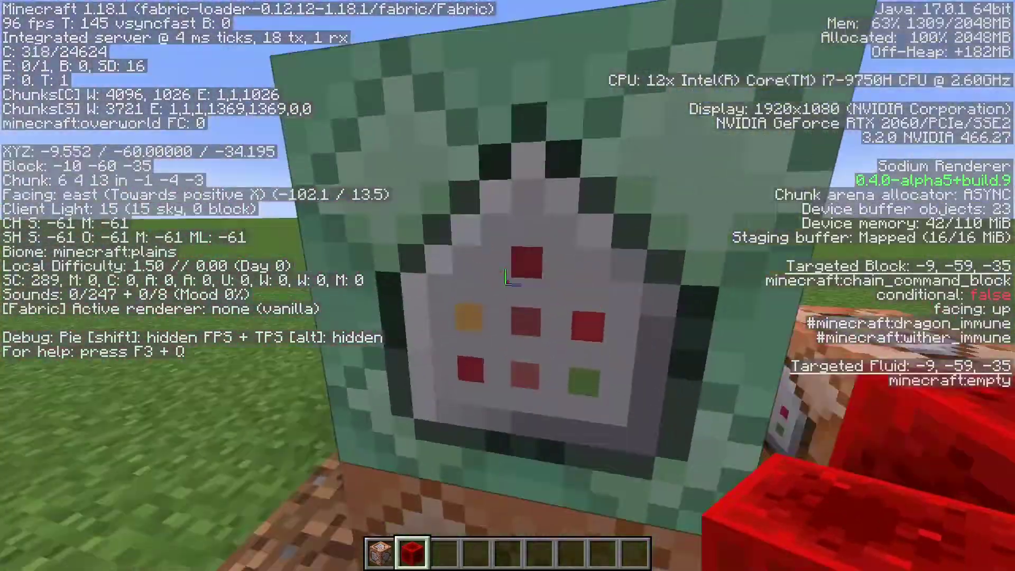
# - Set the first station's chain command block to the partial command "setblock ~ ~-1 ~2" and save it
pyautogui.press('s')
pyautogui.press('d')
pyautogui.press('w')
pyautogui.press('a')
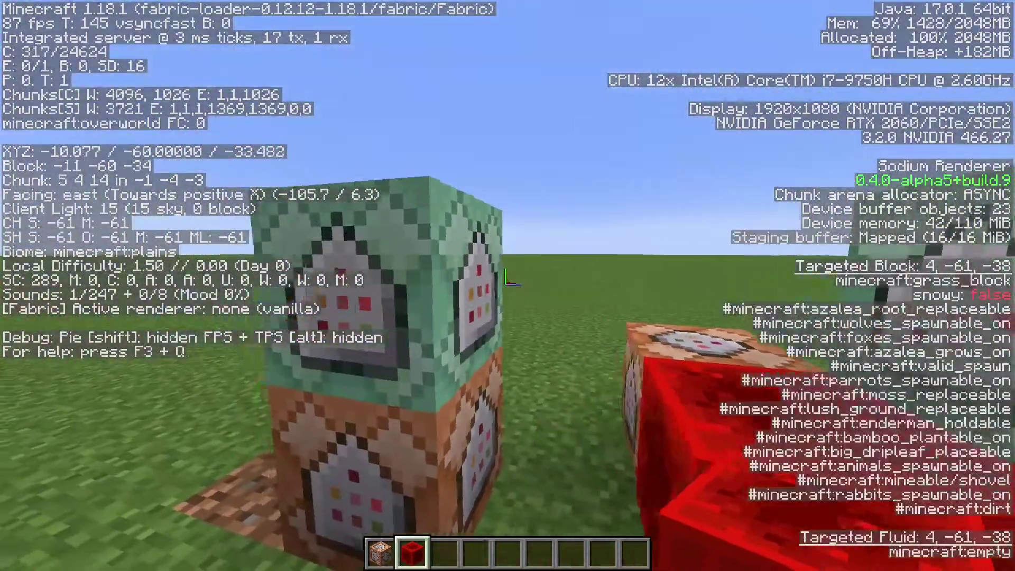
pyautogui.rightClick(507, 286)
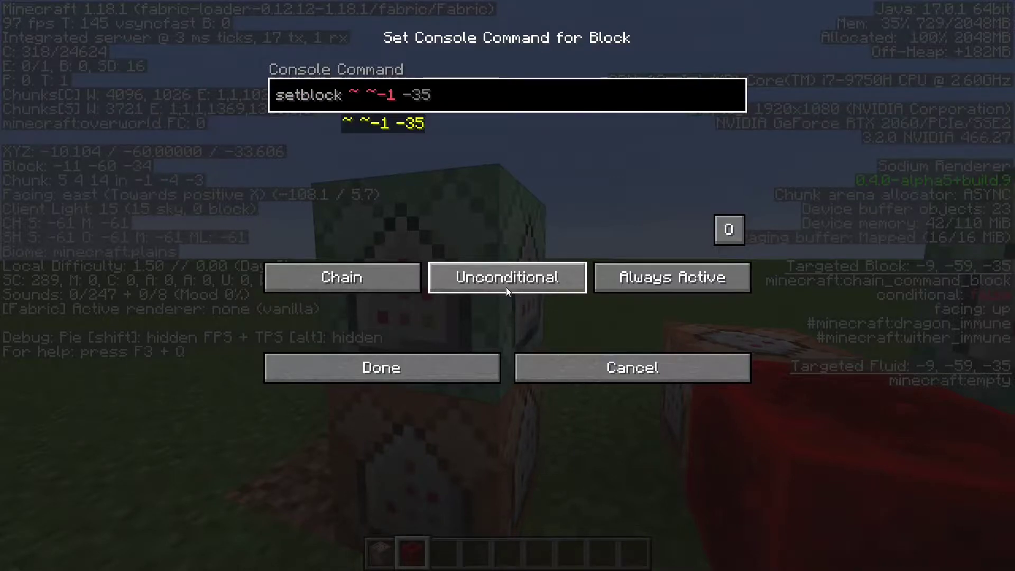
pyautogui.click(469, 372)
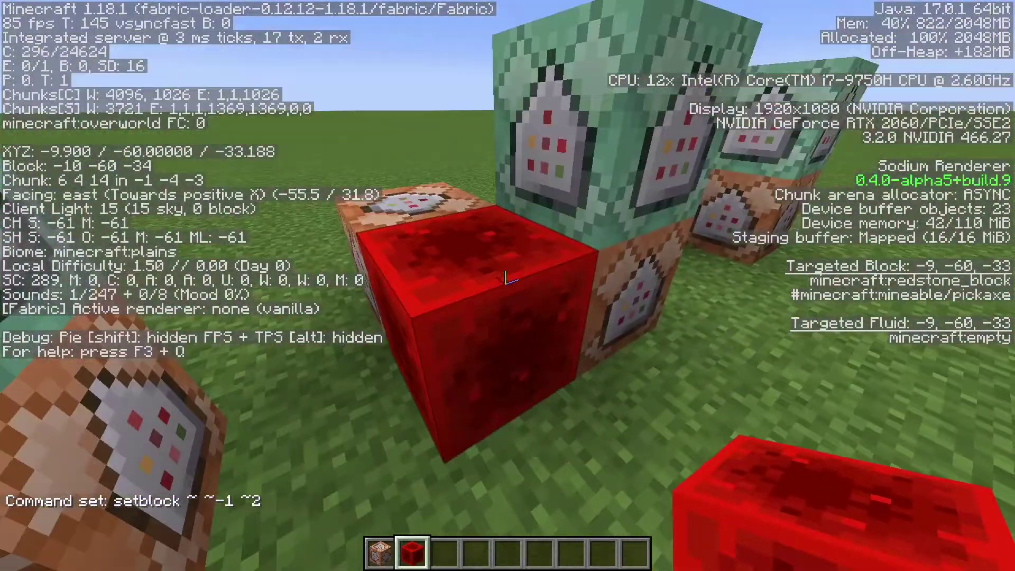
# - Get a light item with the give command and place it on the grass away from the stations
pyautogui.press('t')
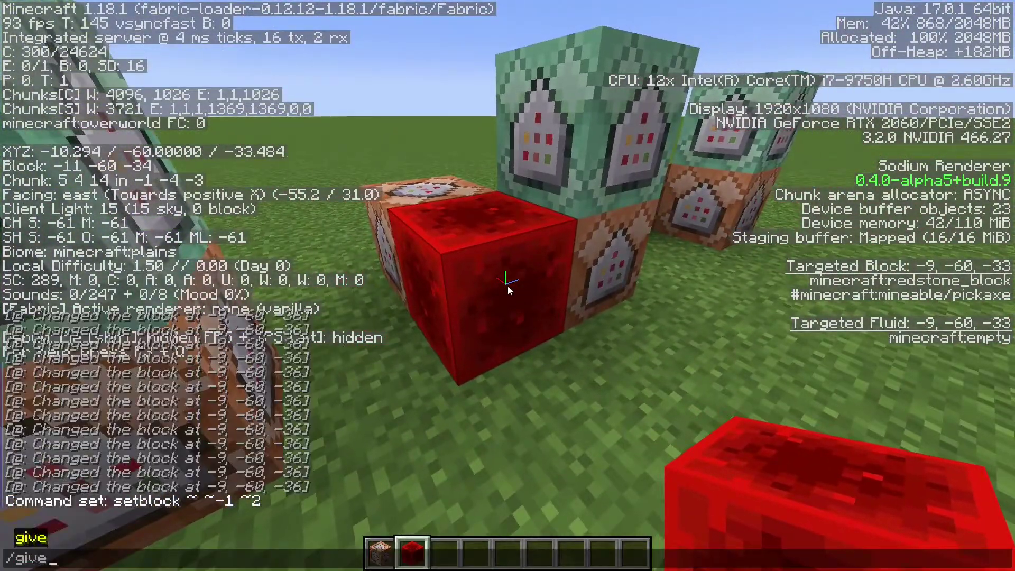
pyautogui.press('s')
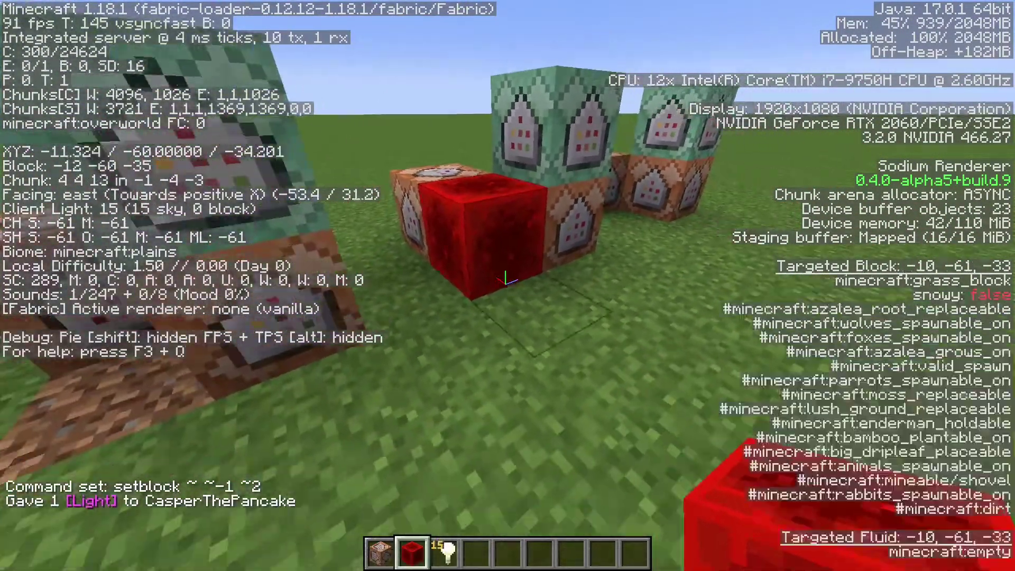
pyautogui.press('3')
pyautogui.press('a')
pyautogui.rightClick(506, 283)
pyautogui.press('a')
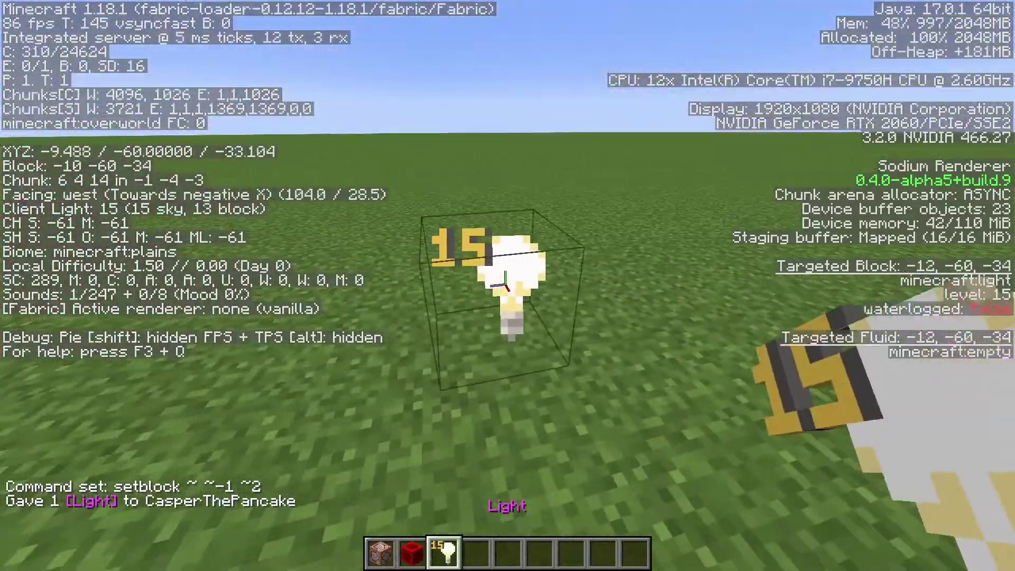
# - Hide the debug overlay and examine how the placed light block looks with an empty hand and with the light item held
pyautogui.press('e')
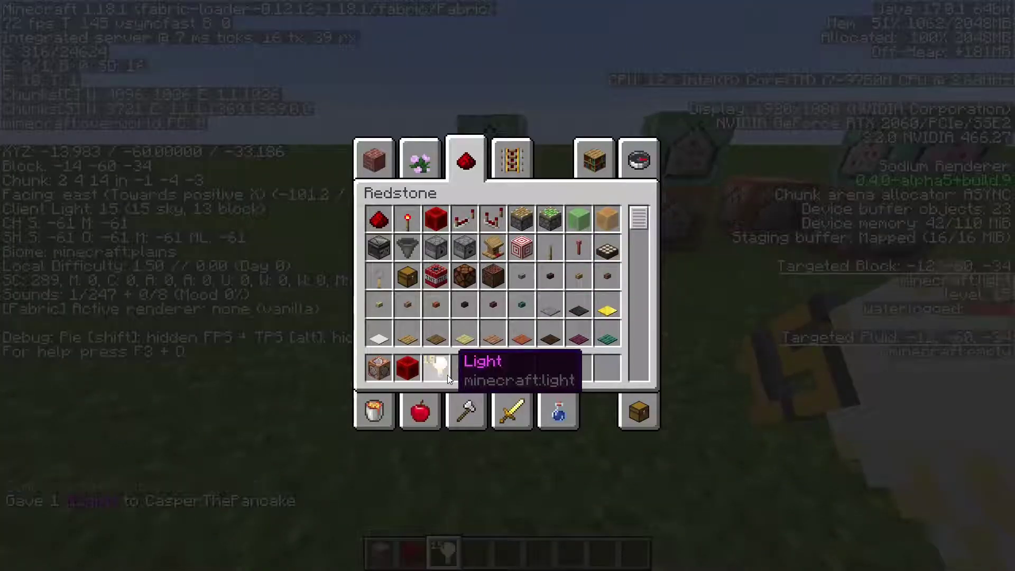
pyautogui.press('e')
pyautogui.press('5')
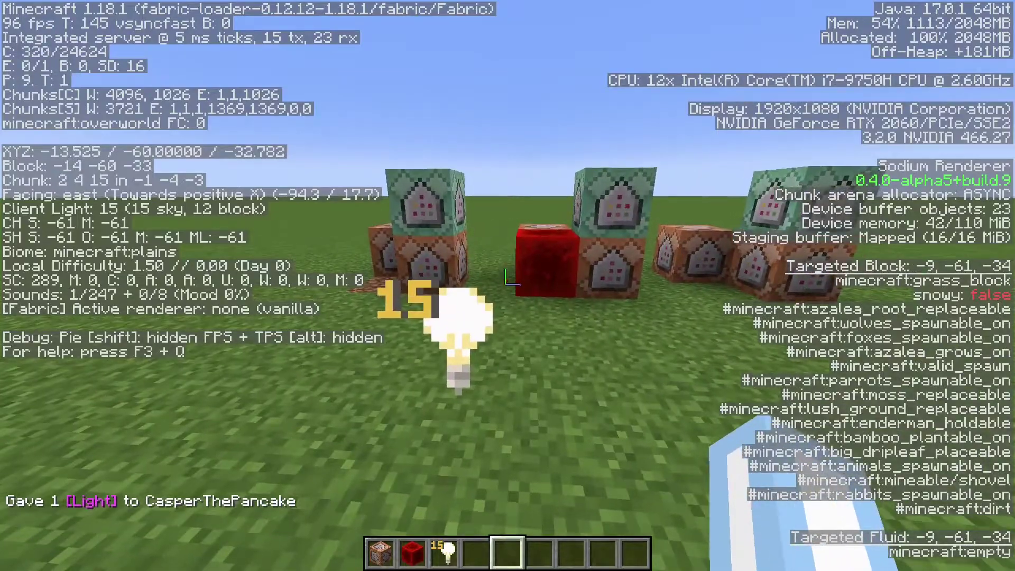
pyautogui.press('F3')
pyautogui.press('w')
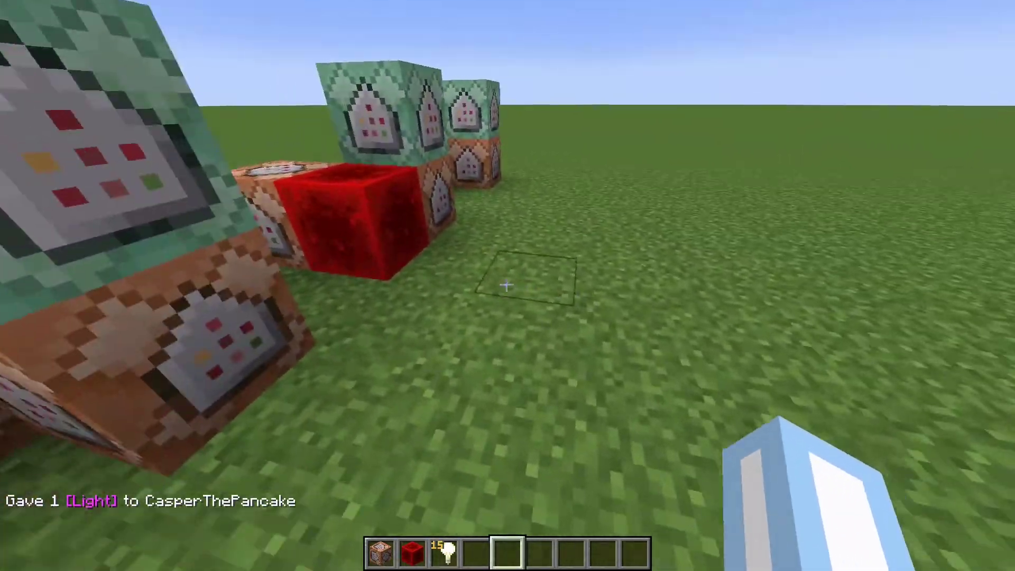
pyautogui.press('s')
pyautogui.press('3')
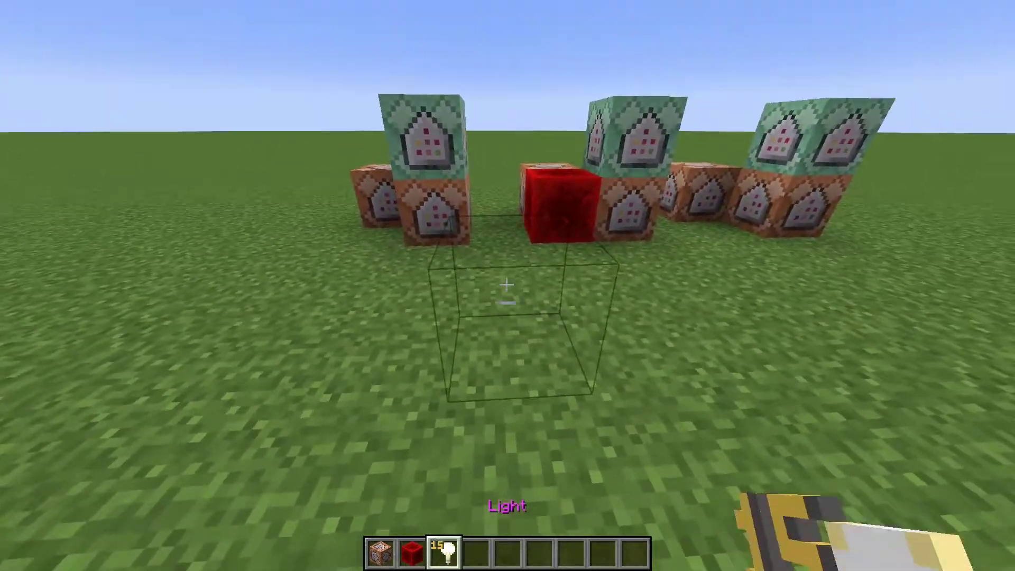
pyautogui.press('w')
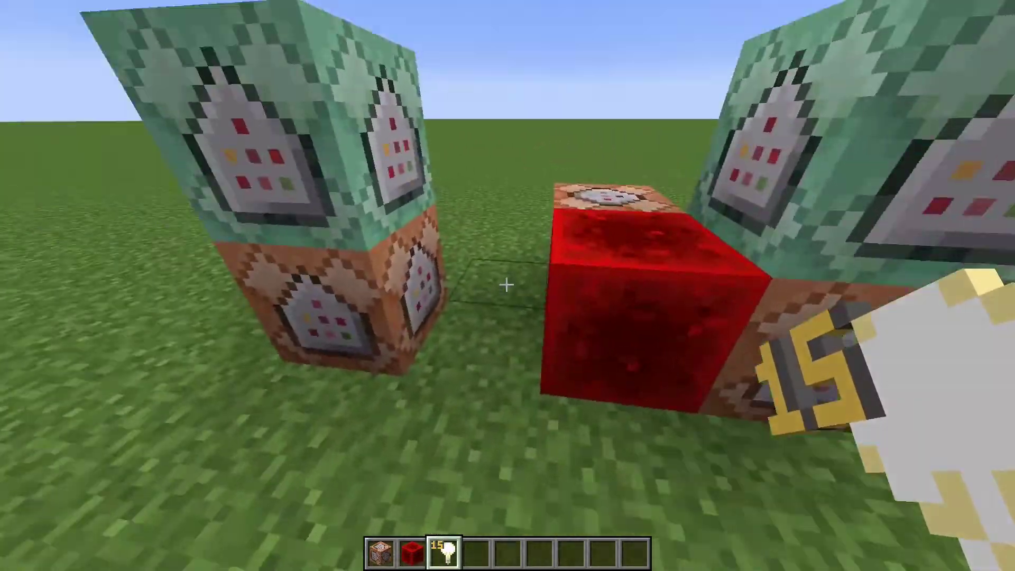
pyautogui.press('d')
pyautogui.press('s')
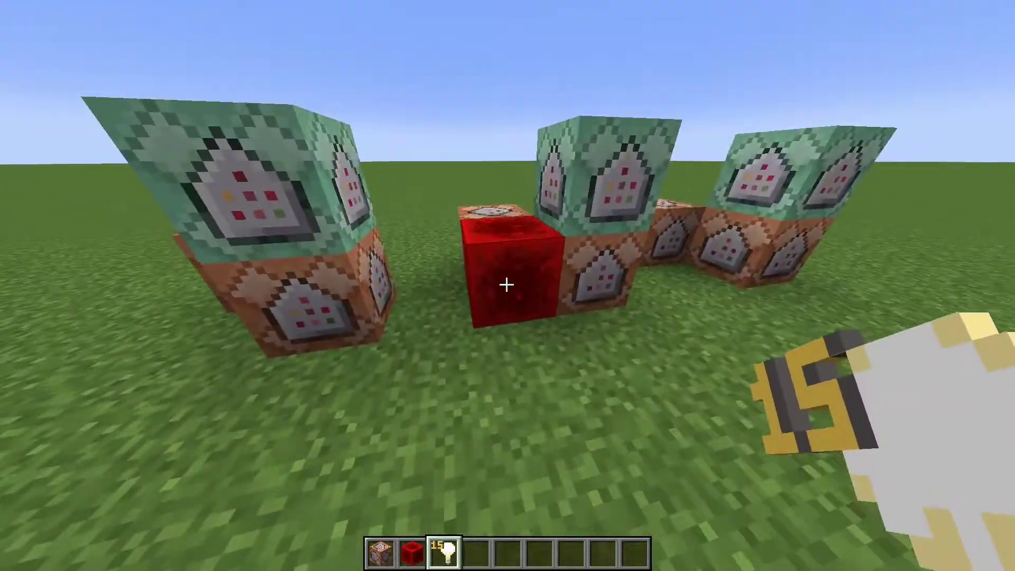
# - Complete the first station's chain command as "setblock ~ ~-1 ~2 light", save it and check the chat log
pyautogui.press('s')
pyautogui.rightClick(507, 285)
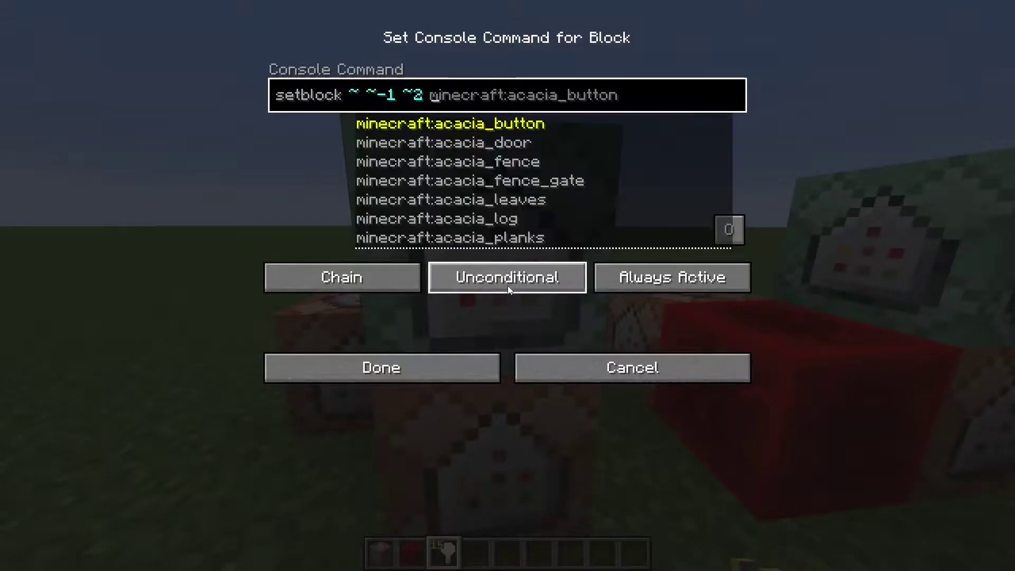
pyautogui.write('loight')
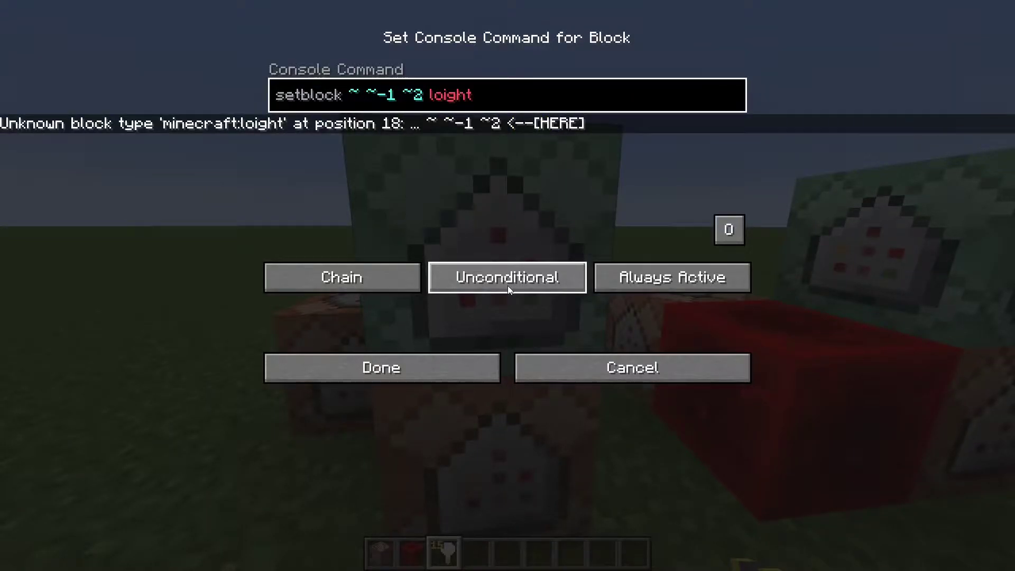
pyautogui.press('BackSpace')
pyautogui.press('BackSpace')
pyautogui.press('BackSpace')
pyautogui.press('BackSpace')
pyautogui.press('BackSpace')
pyautogui.write('ight')
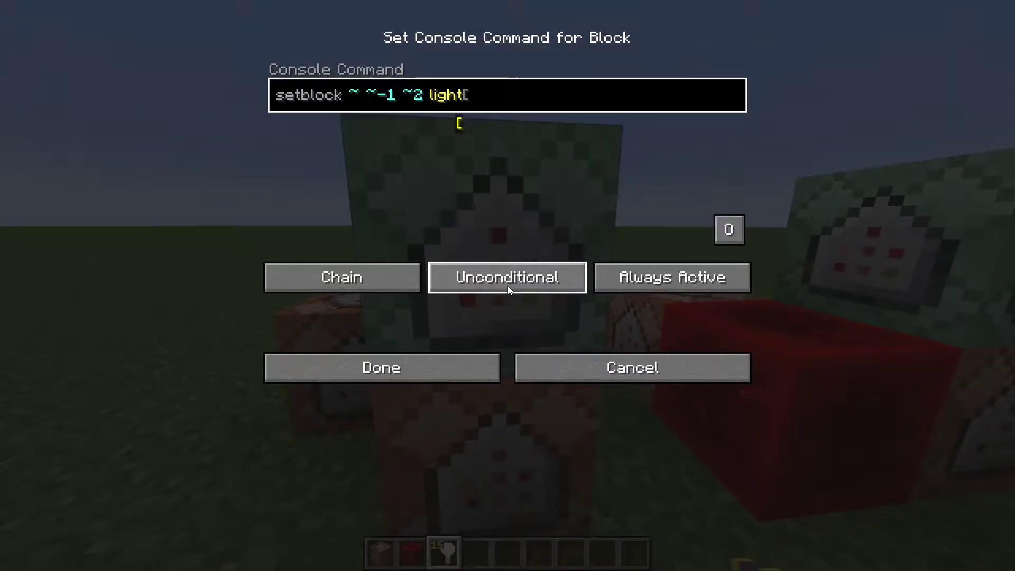
pyautogui.click(459, 367)
pyautogui.press('t')
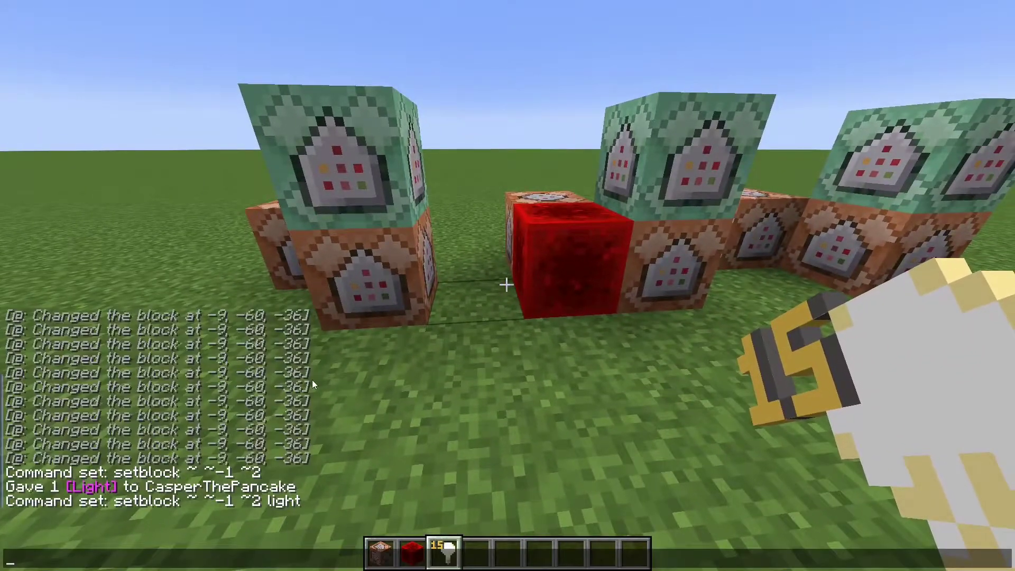
pyautogui.press('Escape')
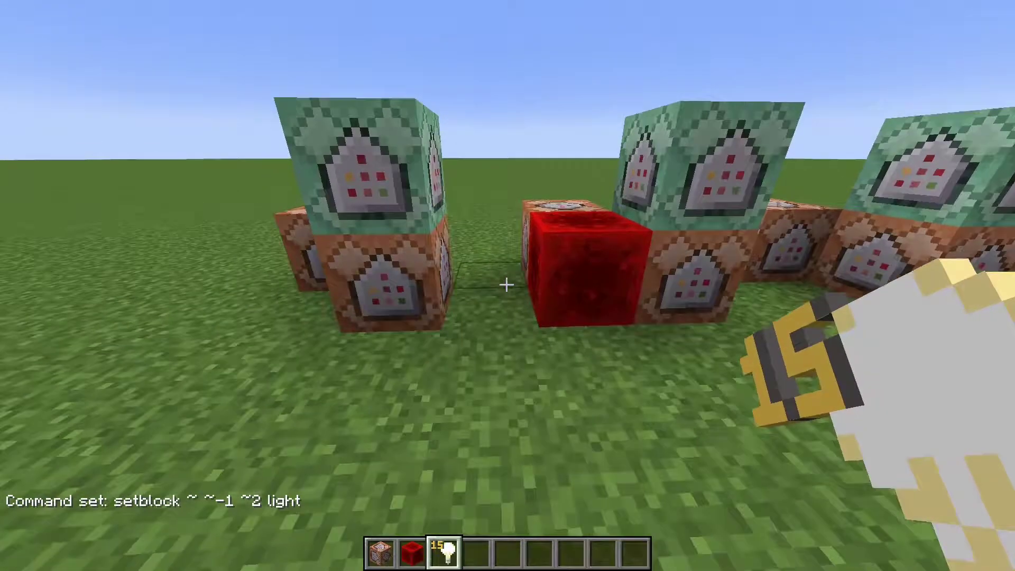
# - Switch to an empty hand and break the redstone block at the second command block station
pyautogui.press('4')
pyautogui.press('d')
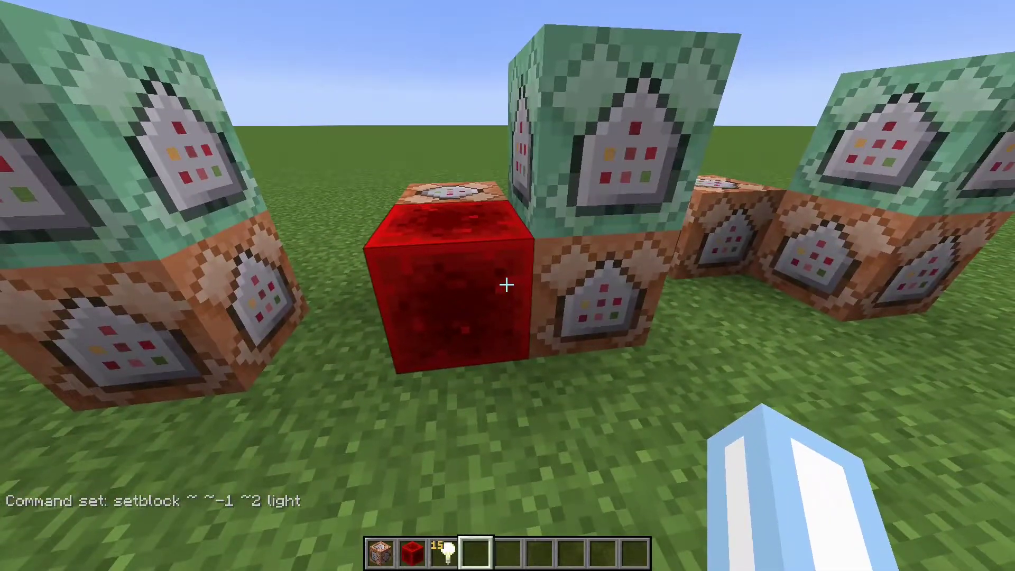
pyautogui.press('s')
pyautogui.press('a')
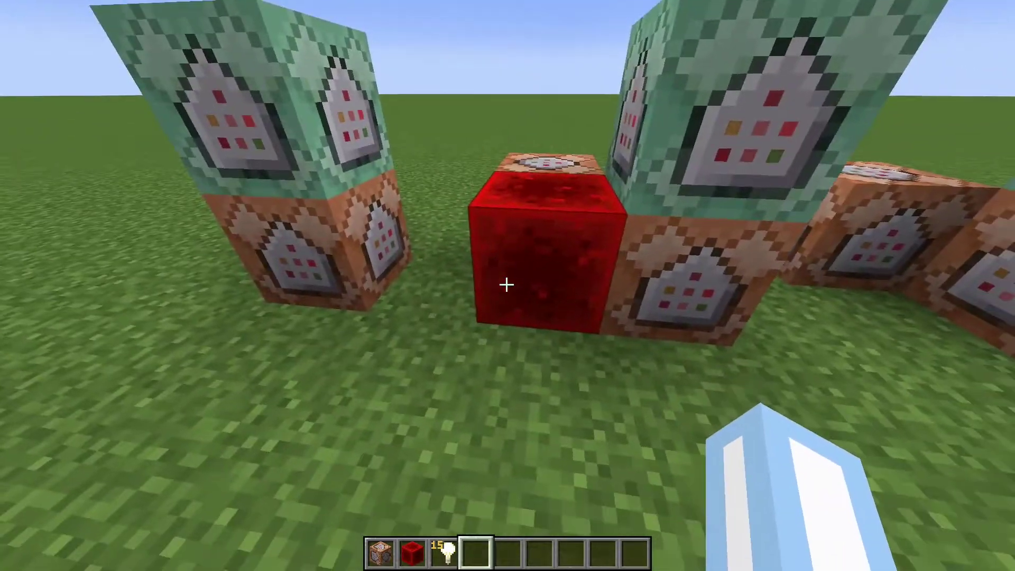
pyautogui.click(506, 285)
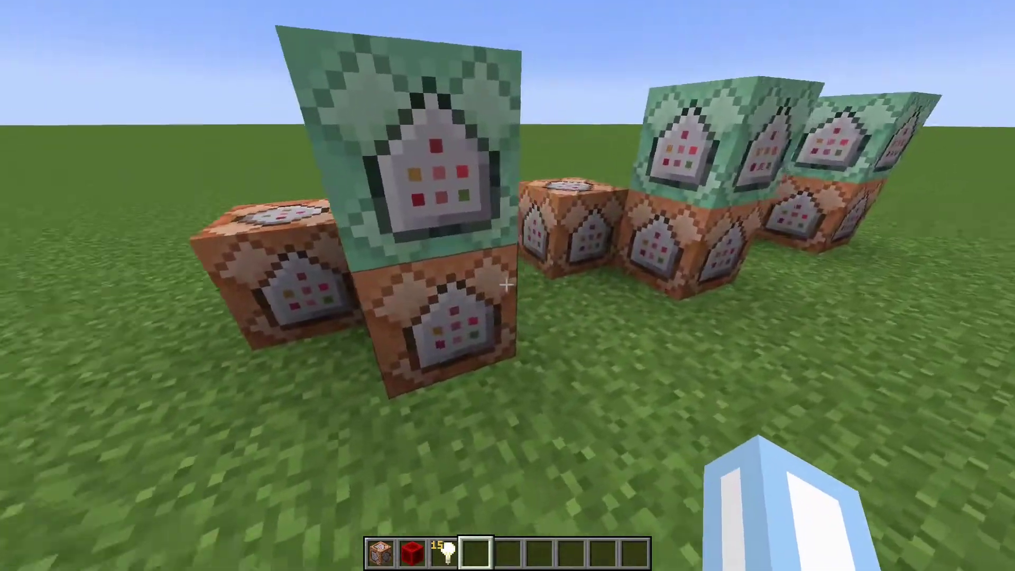
# - Open the first station's lower impulse command block, then switch to the web browser and load minecraftjson.com
pyautogui.rightClick(506, 284)
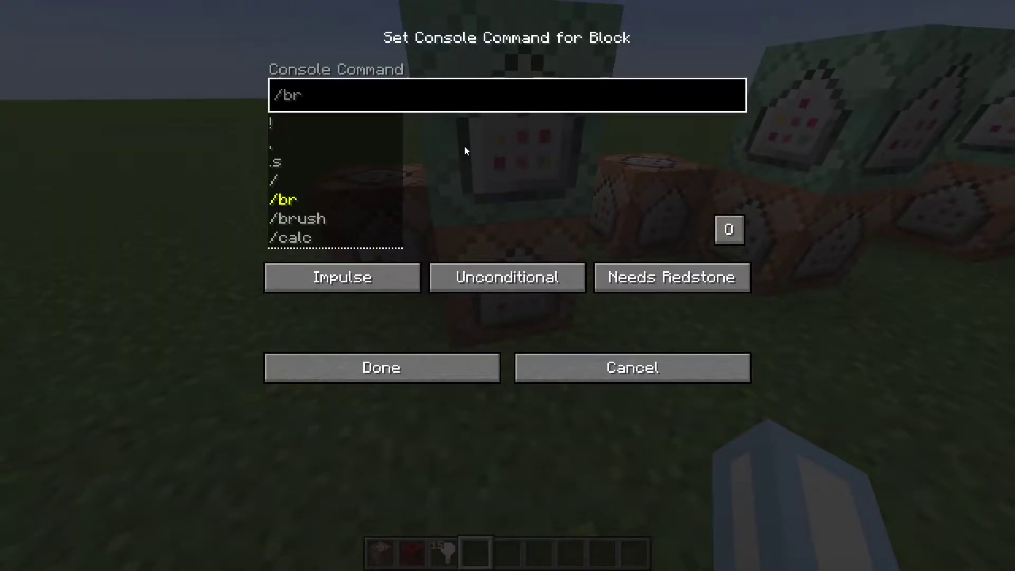
pyautogui.hotkey('alt', 'Tab')
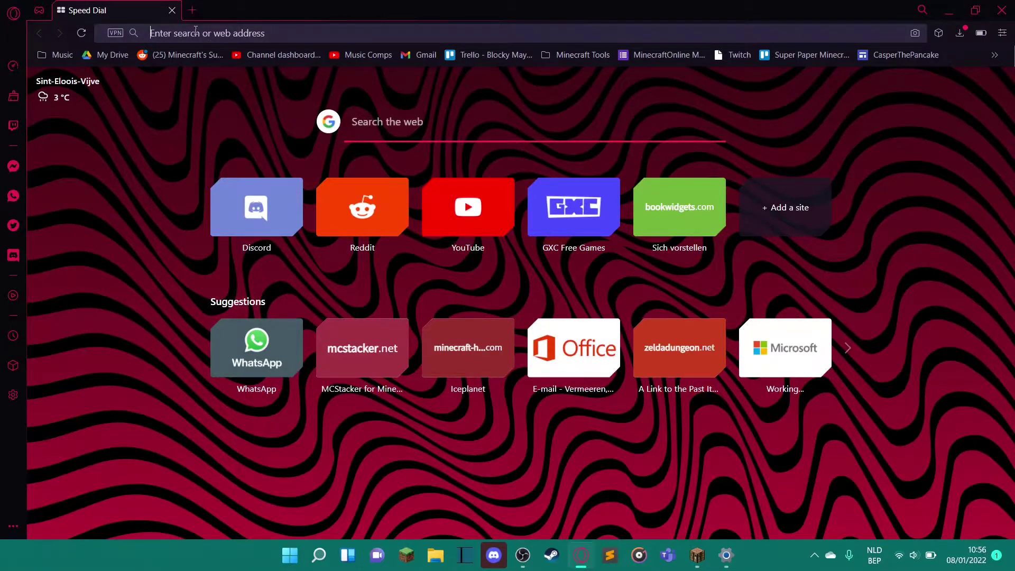
pyautogui.write('minecraftjson.com')
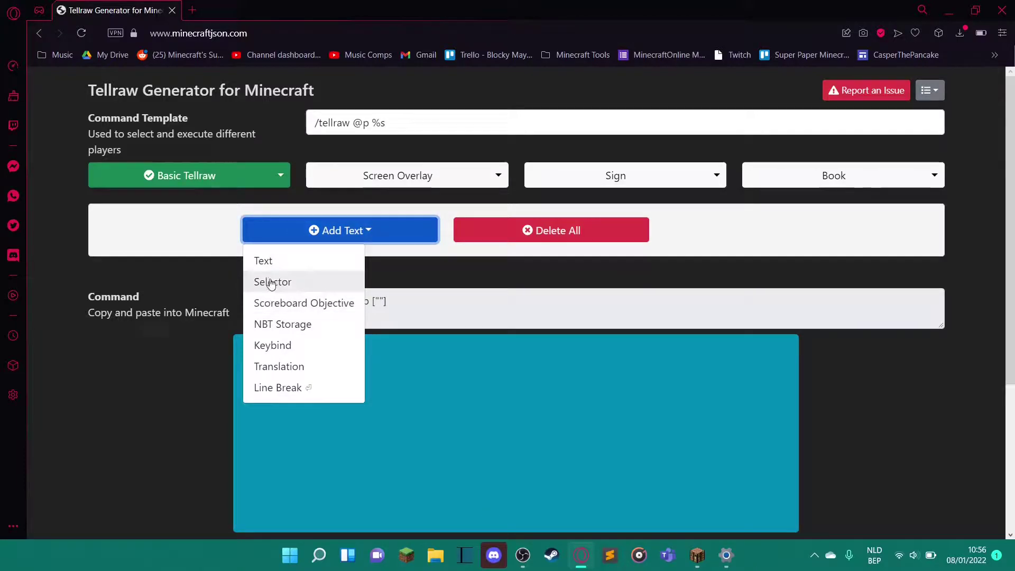
# - Add a text element reading "[Bowser]" to the tellraw and color it with the dark green preset
pyautogui.click(284, 271)
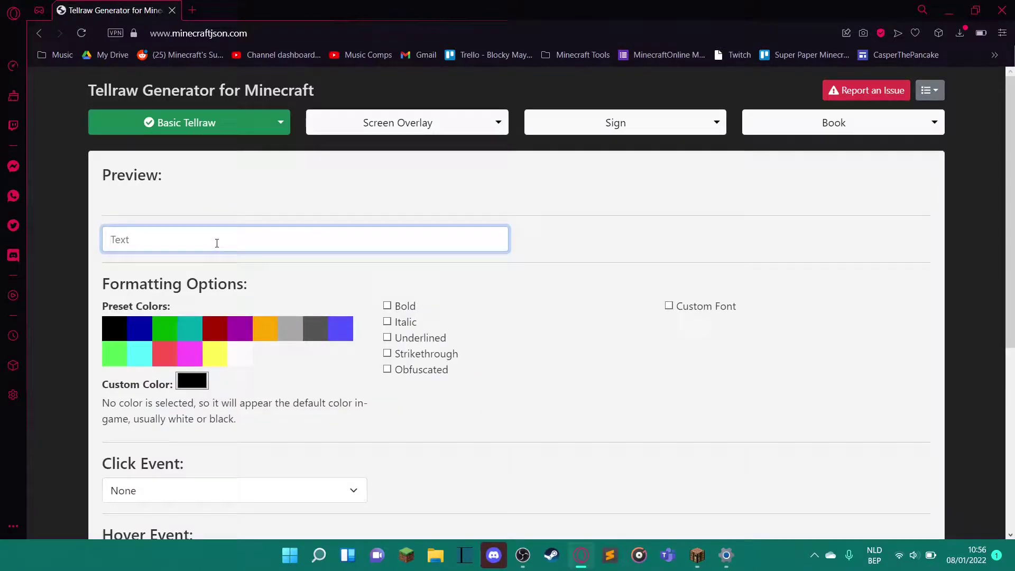
pyautogui.write('[Bowser')
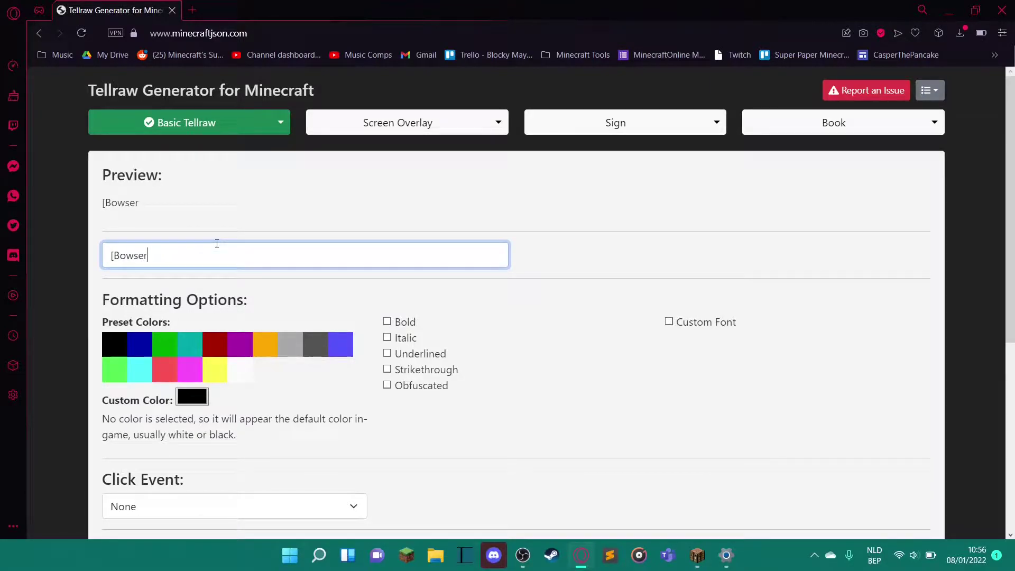
pyautogui.click(158, 344)
pyautogui.scroll(-5, 703, 378)
pyautogui.scroll(4, 495, 353)
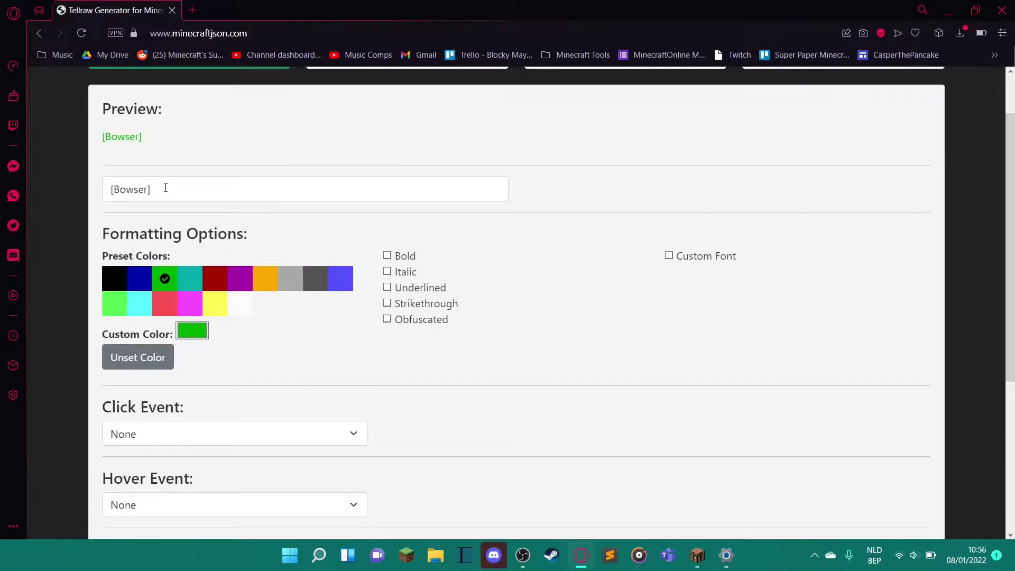
# - Save the "[Bowser]" element and add a second text element reading "haha mario i stole all your spaghetti " without a color
pyautogui.scroll(-3, 804, 411)
pyautogui.click(841, 475)
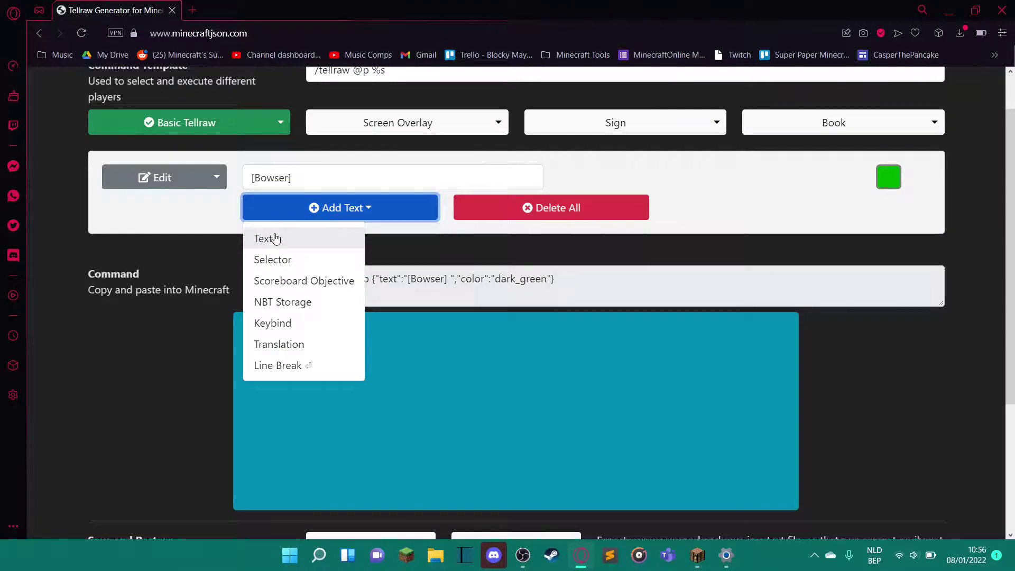
pyautogui.click(274, 239)
pyautogui.write('haha ')
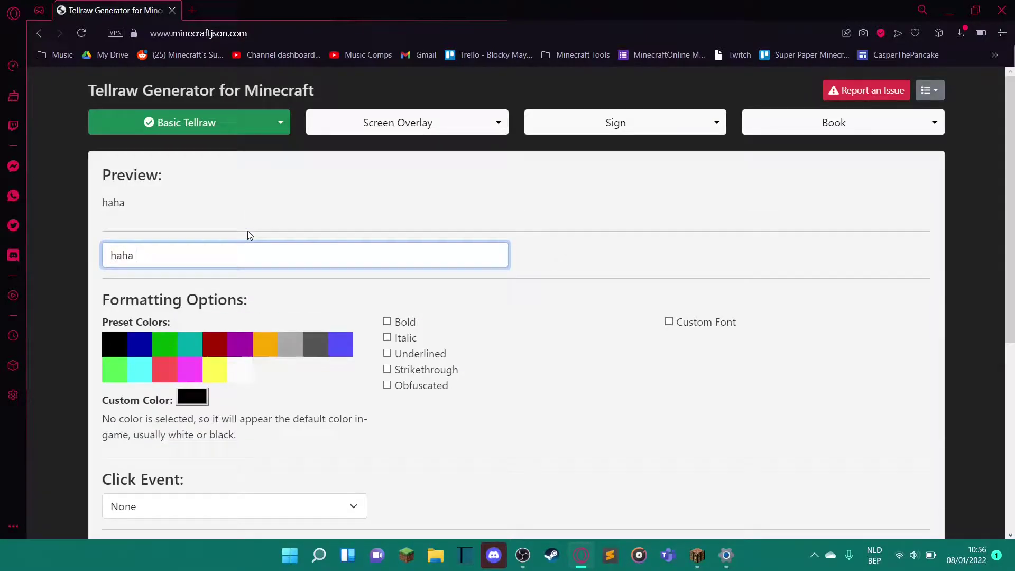
pyautogui.write('mario i stole all y')
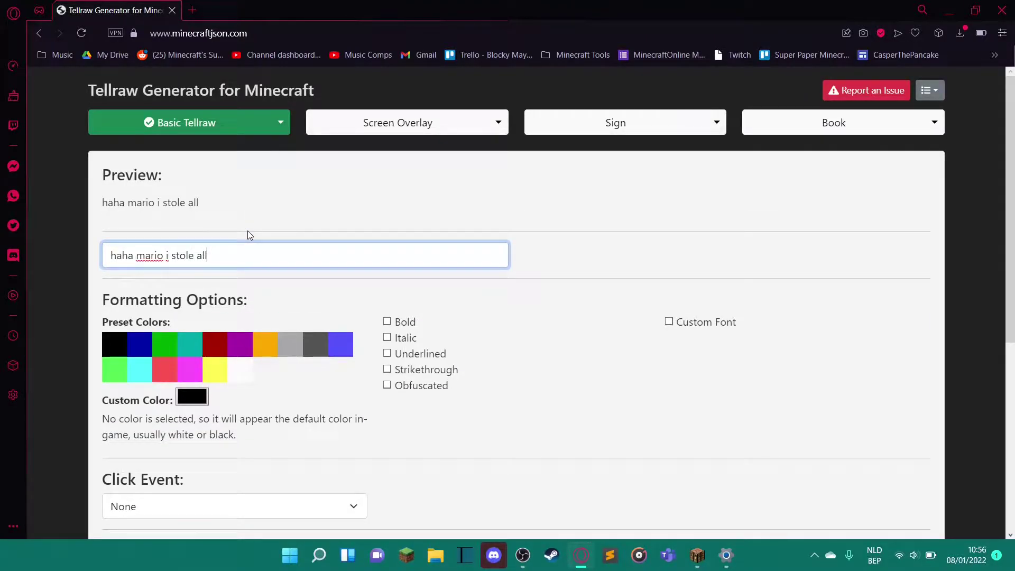
pyautogui.press('BackSpace')
pyautogui.write('your spaghetti')
pyautogui.scroll(-5, 485, 265)
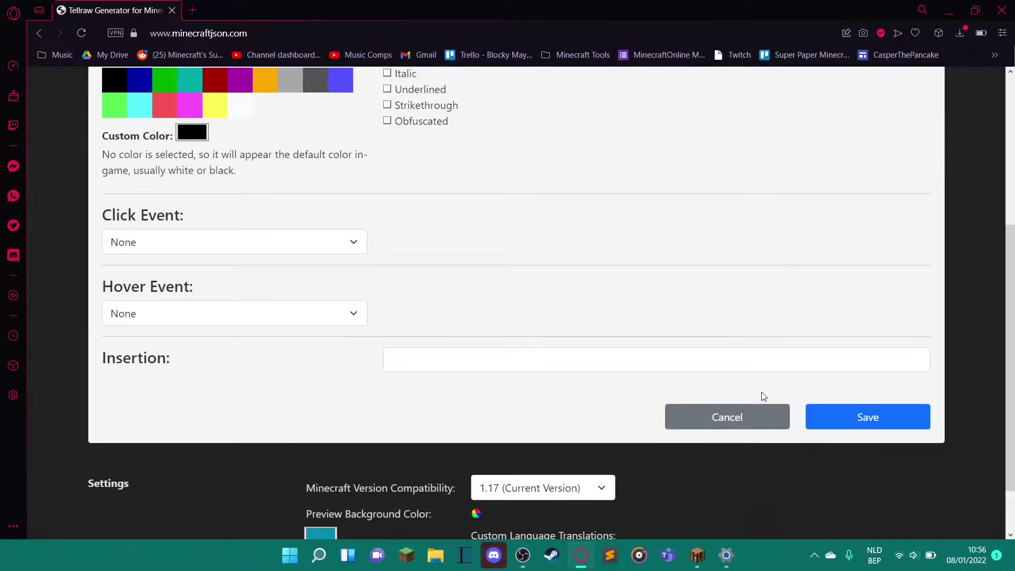
pyautogui.click(855, 415)
pyautogui.click(288, 175)
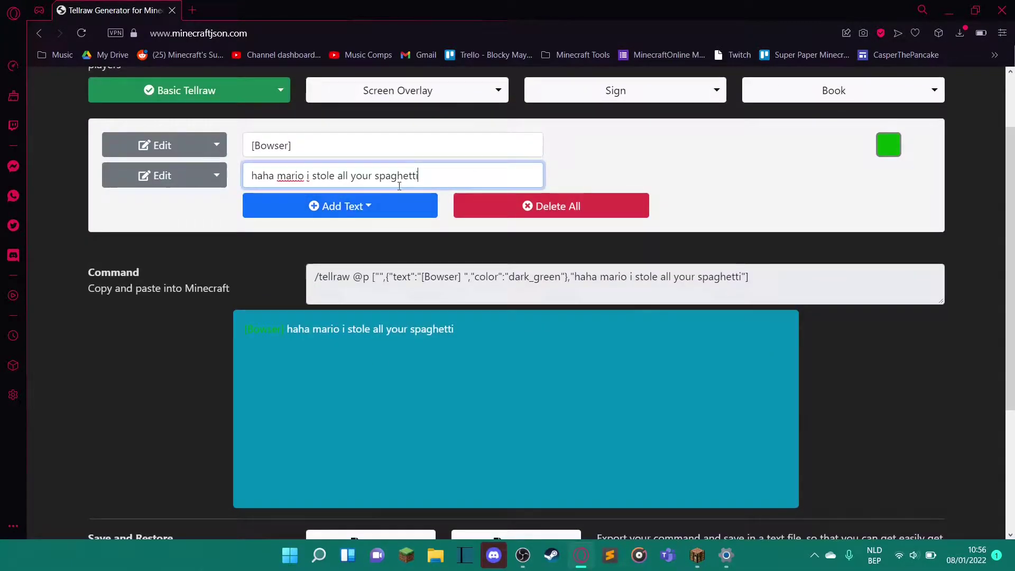
# - Add a third text element reading "[>]" and color it with the light green preset
pyautogui.click(302, 208)
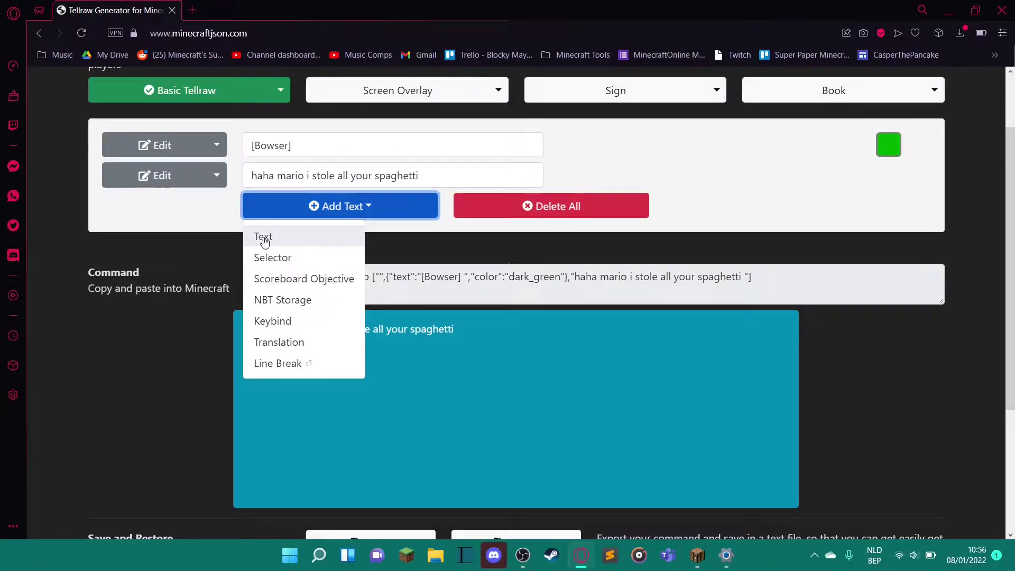
pyautogui.click(260, 234)
pyautogui.click(176, 209)
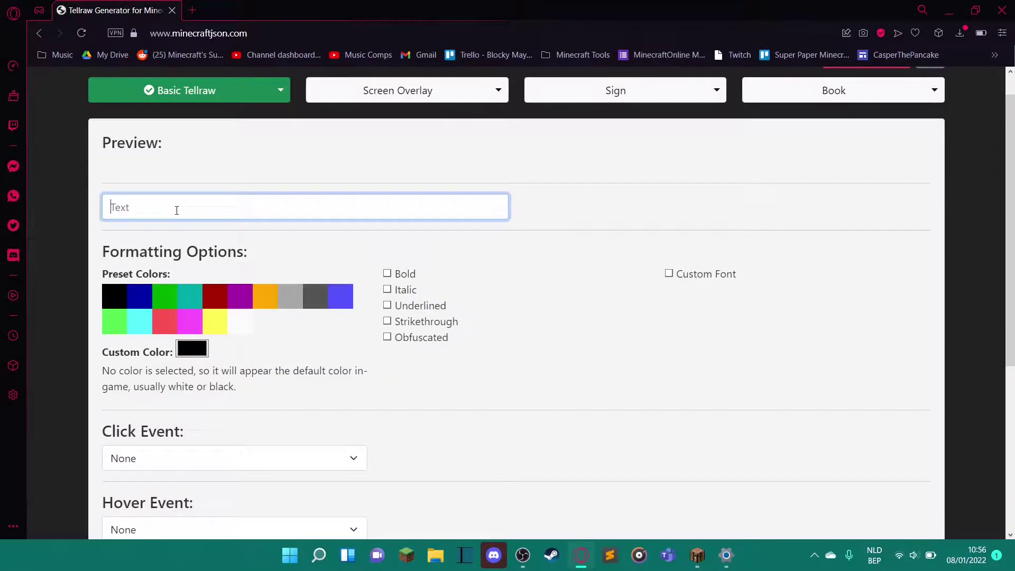
pyautogui.write('[>')
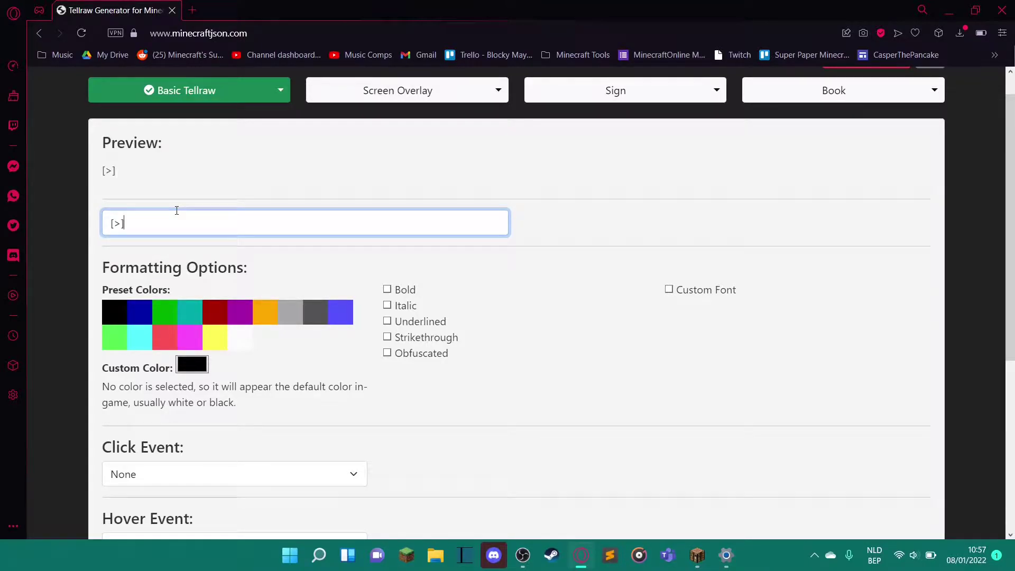
pyautogui.scroll(1, 180, 213)
pyautogui.click(115, 370)
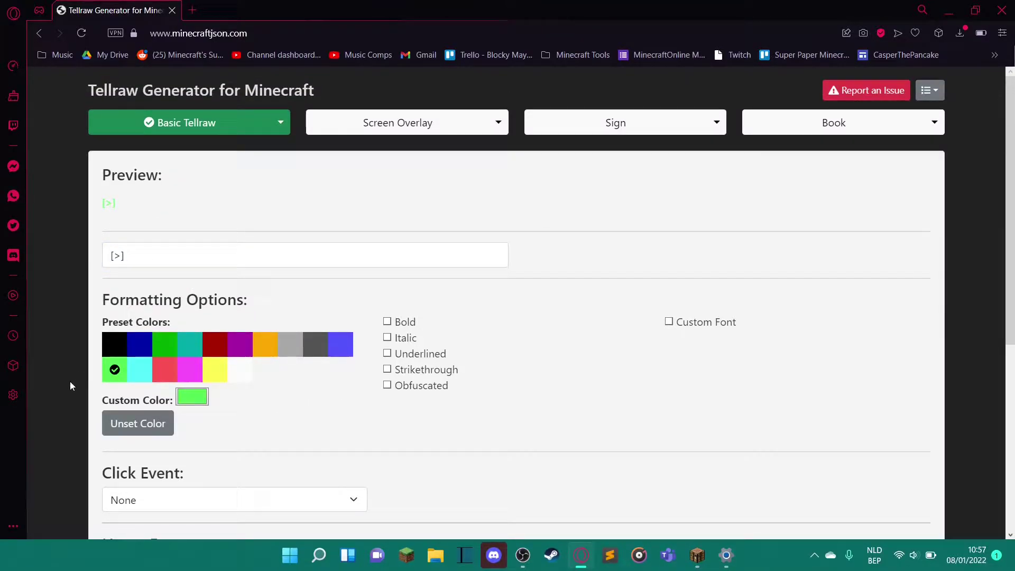
pyautogui.scroll(-3, 227, 339)
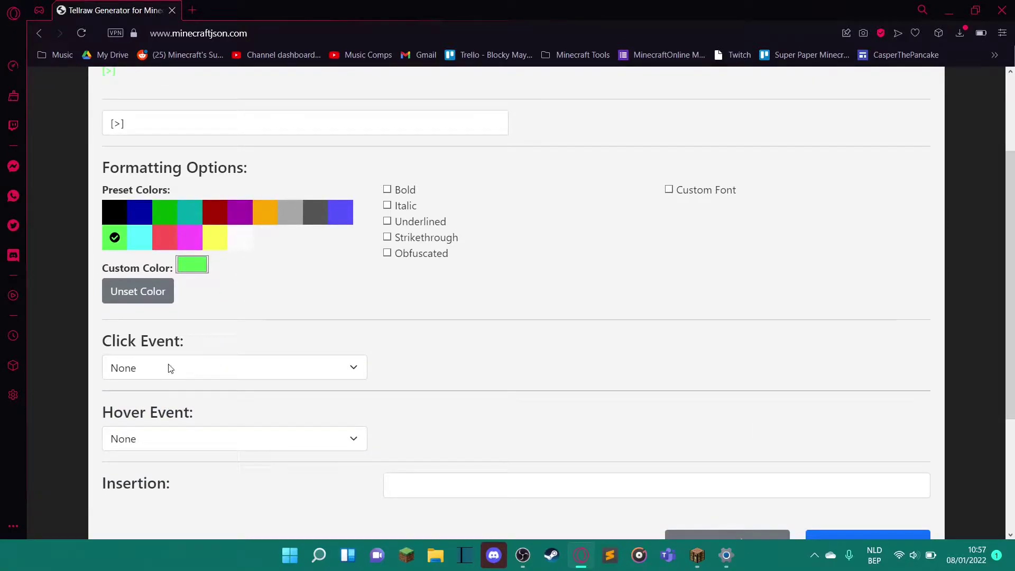
pyautogui.scroll(-2, 171, 369)
pyautogui.scroll(1, 311, 376)
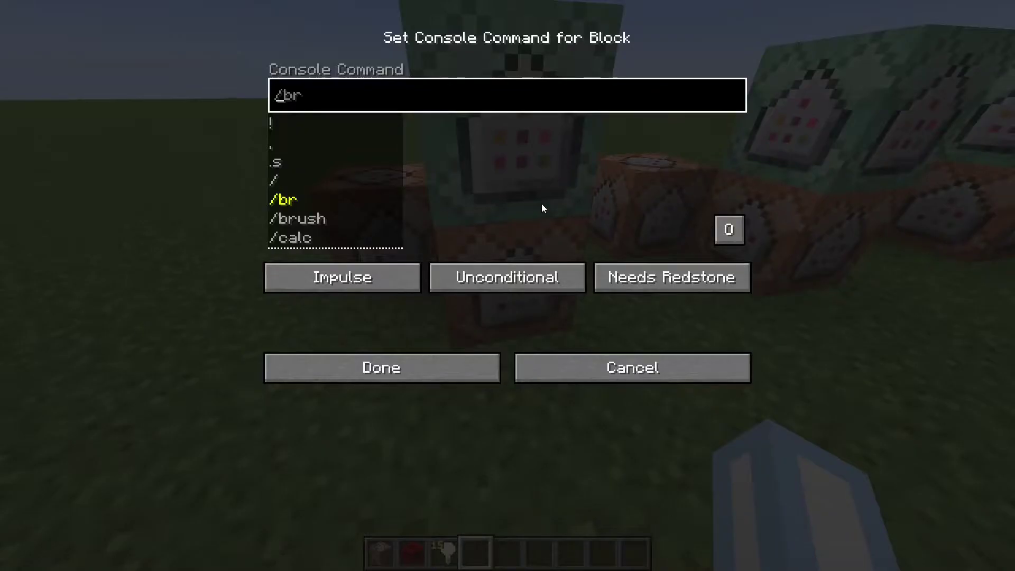
# - Switch to Minecraft, close the command block editor and place a grass block on the redstone spot beside the middle station
pyautogui.press('Escape')
pyautogui.click(439, 373)
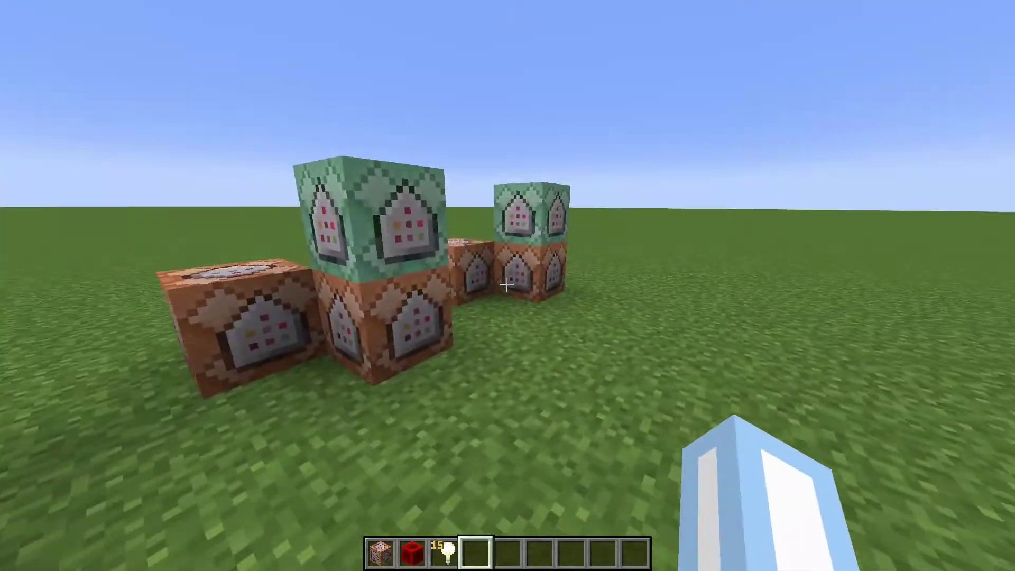
pyautogui.press('w')
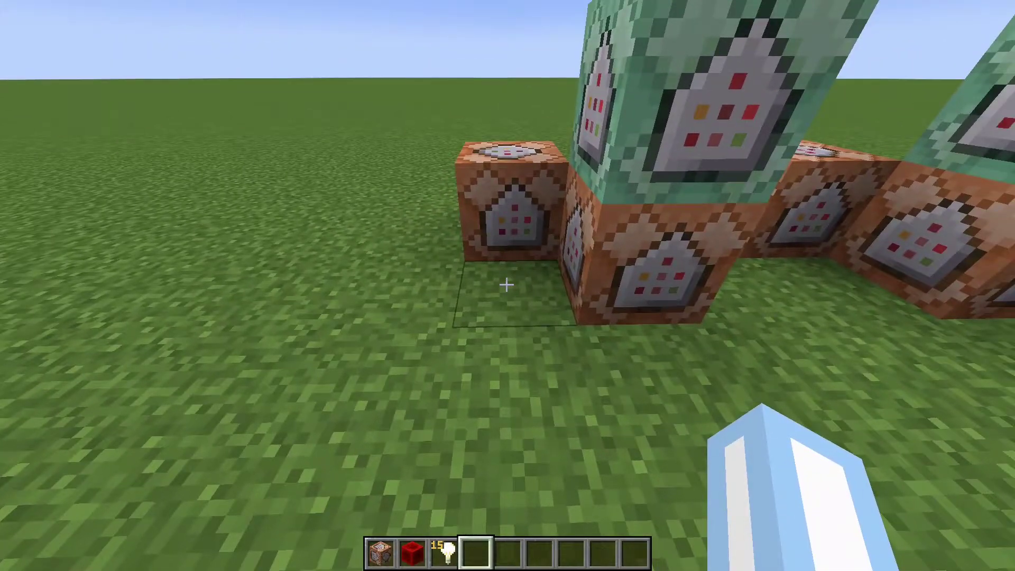
pyautogui.middleClick(506, 285)
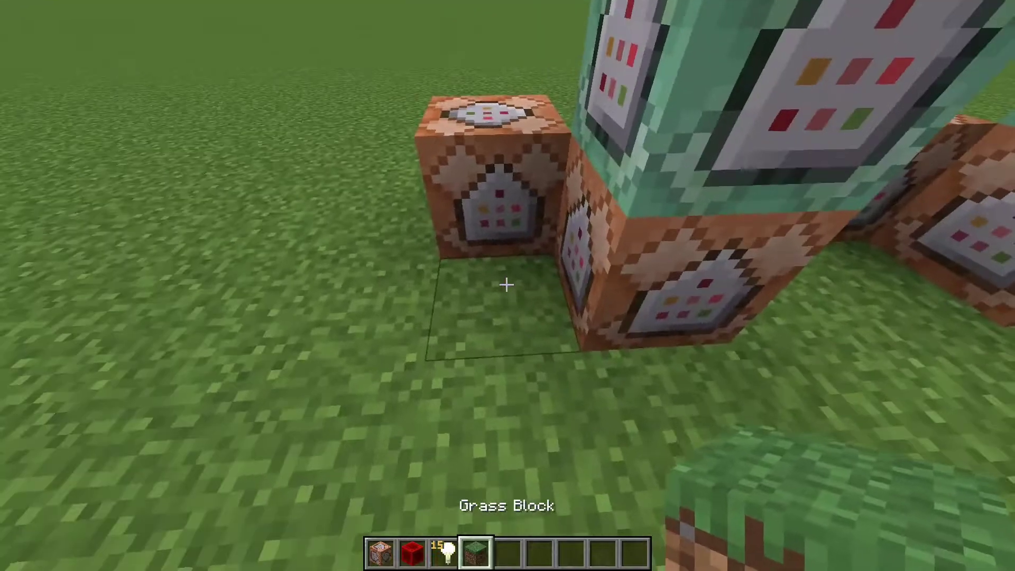
pyautogui.rightClick(507, 285)
# - Enter a chat command "/fill -9 -60 -36" with the grass block's position as its first corner
pyautogui.press('/')
pyautogui.write('fil')
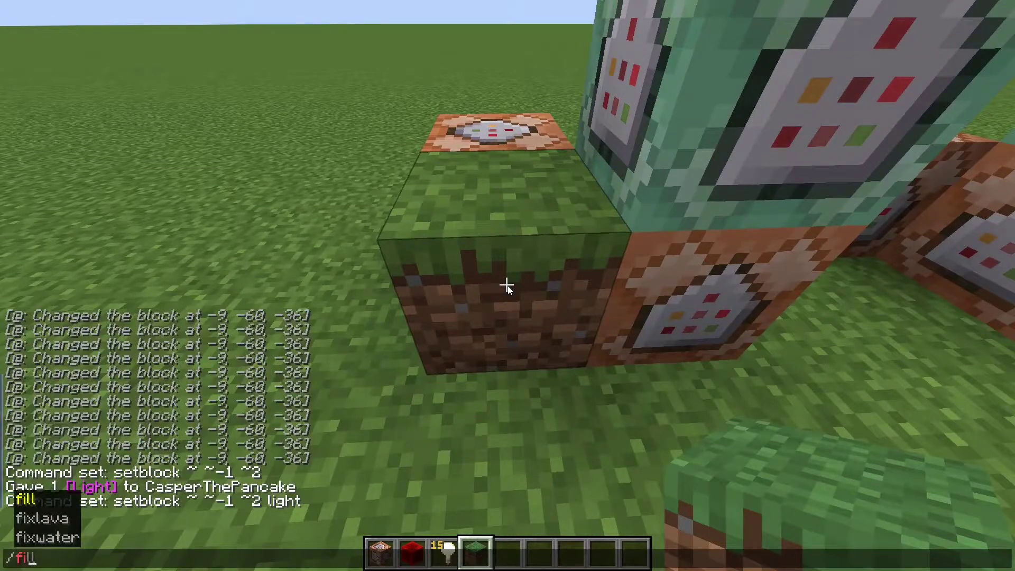
pyautogui.write('l -9 -60 -36')
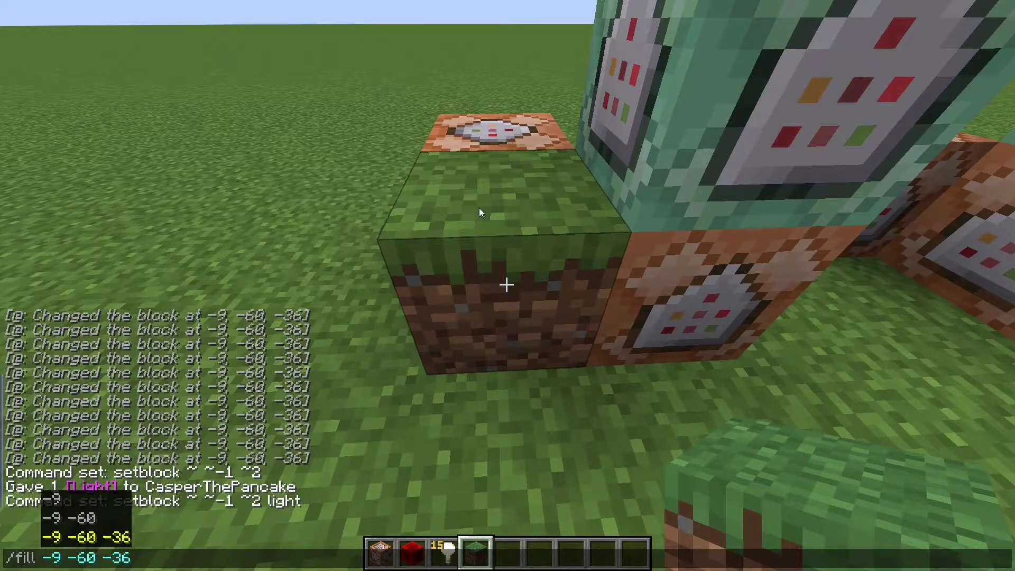
pyautogui.press('Return')
pyautogui.press('t')
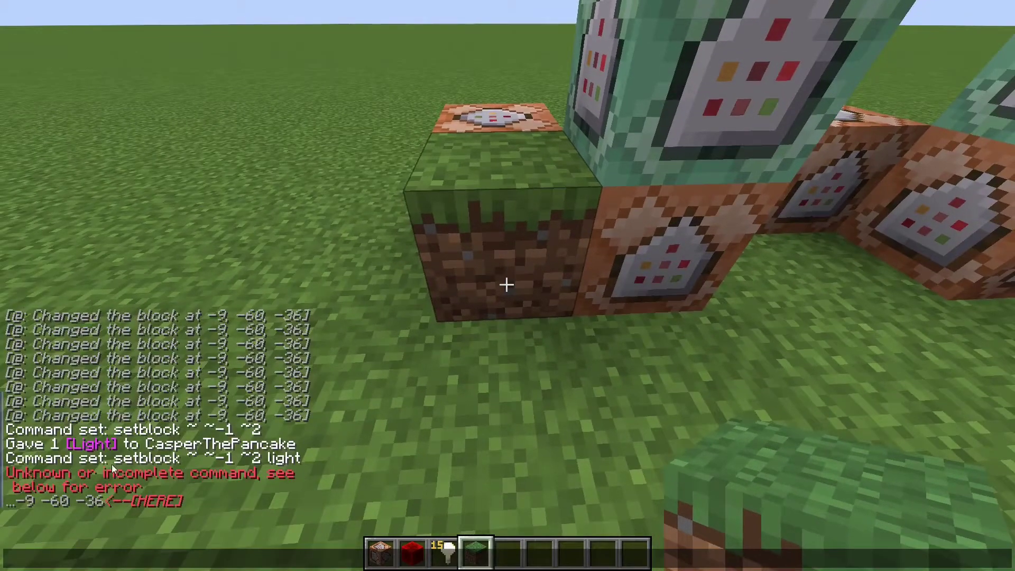
pyautogui.press('Escape')
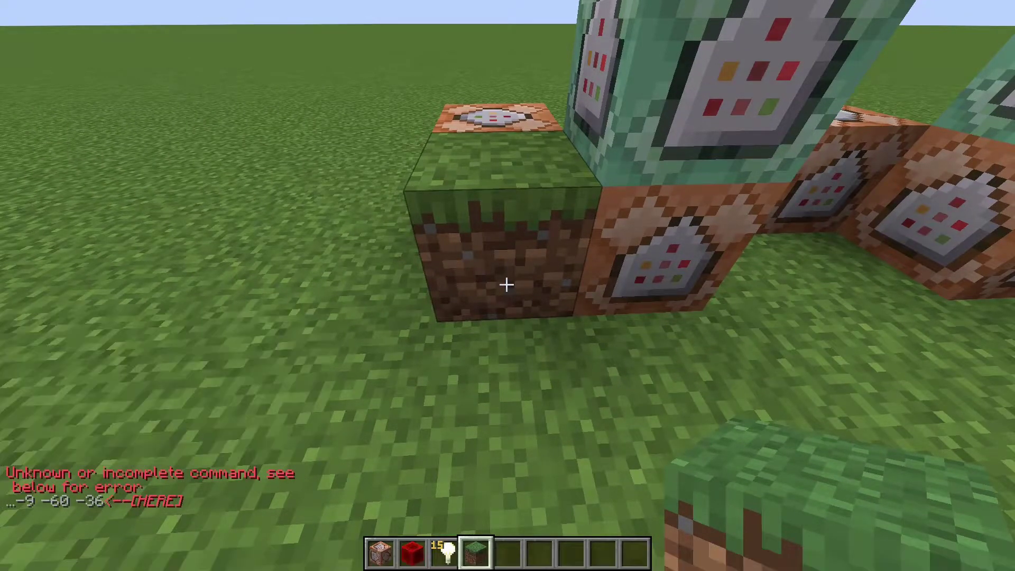
# - Break the grass block at the middle station and place one on the redstone spot of the last station
pyautogui.click(507, 286)
pyautogui.press('s')
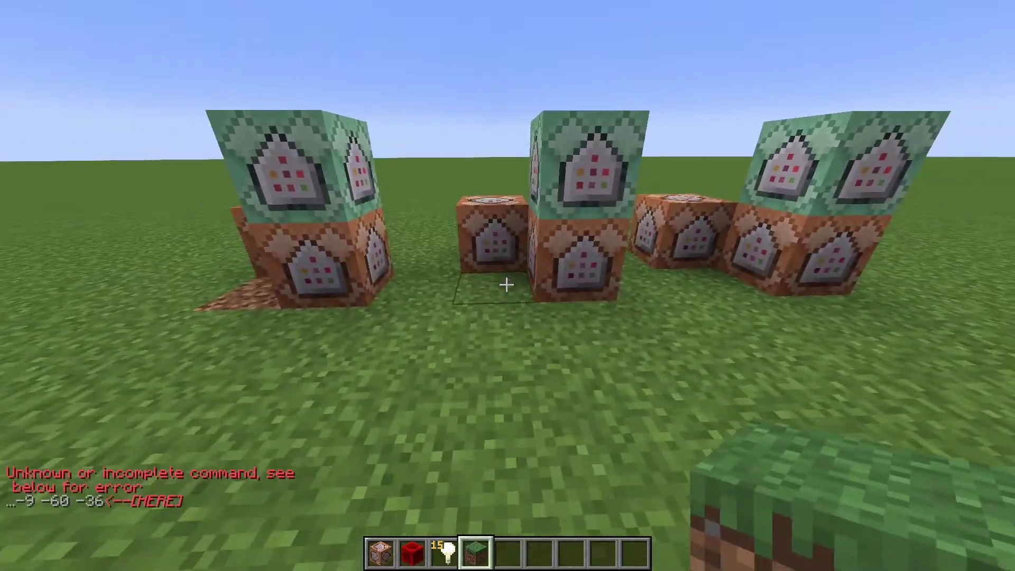
pyautogui.press('w')
pyautogui.press('a')
pyautogui.press('t')
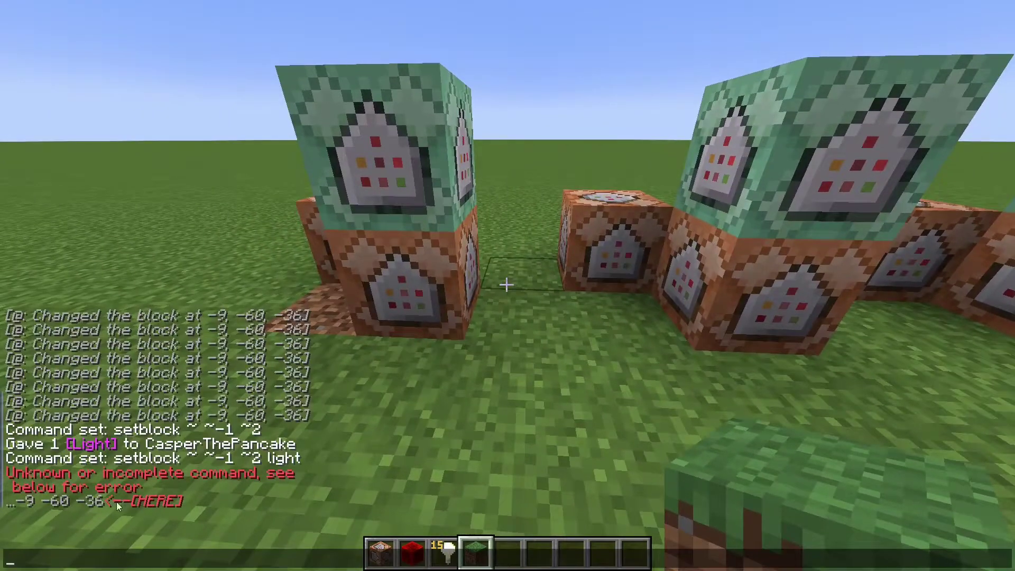
pyautogui.press('Escape')
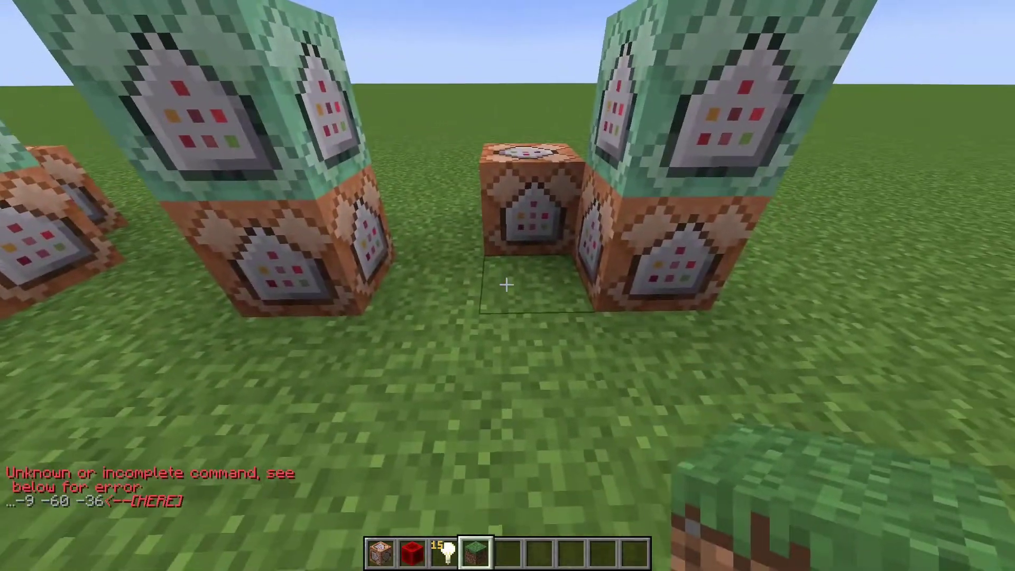
pyautogui.rightClick(506, 285)
# - Recall the fill command and add the new grass block's coordinates -9 -60 -30 as the second corner
pyautogui.press('t')
pyautogui.press('Up')
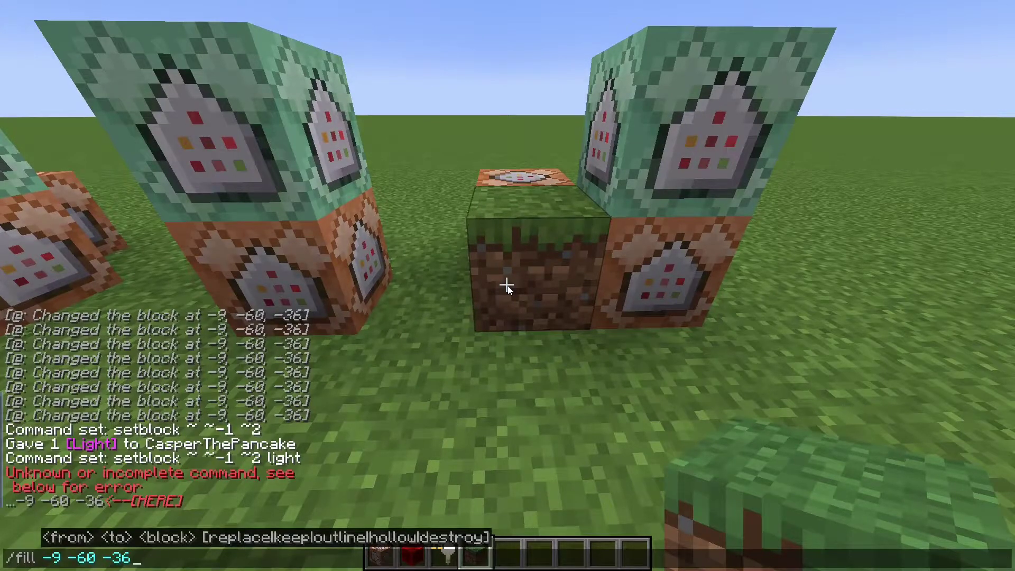
pyautogui.press('Escape')
pyautogui.press('t')
pyautogui.press('Up')
pyautogui.write('-9')
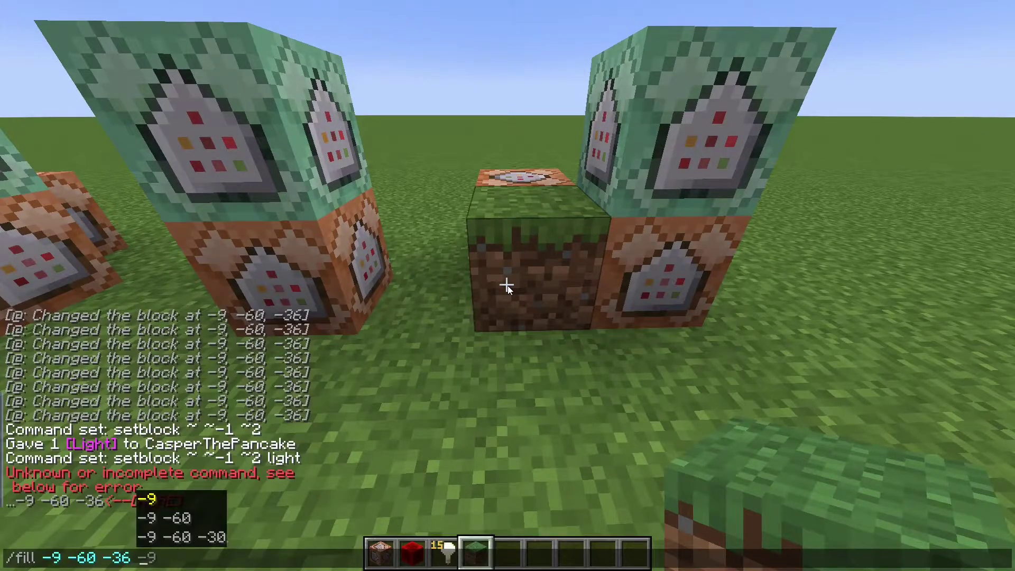
pyautogui.press('Tab')
pyautogui.press('Tab')
pyautogui.press('Tab')
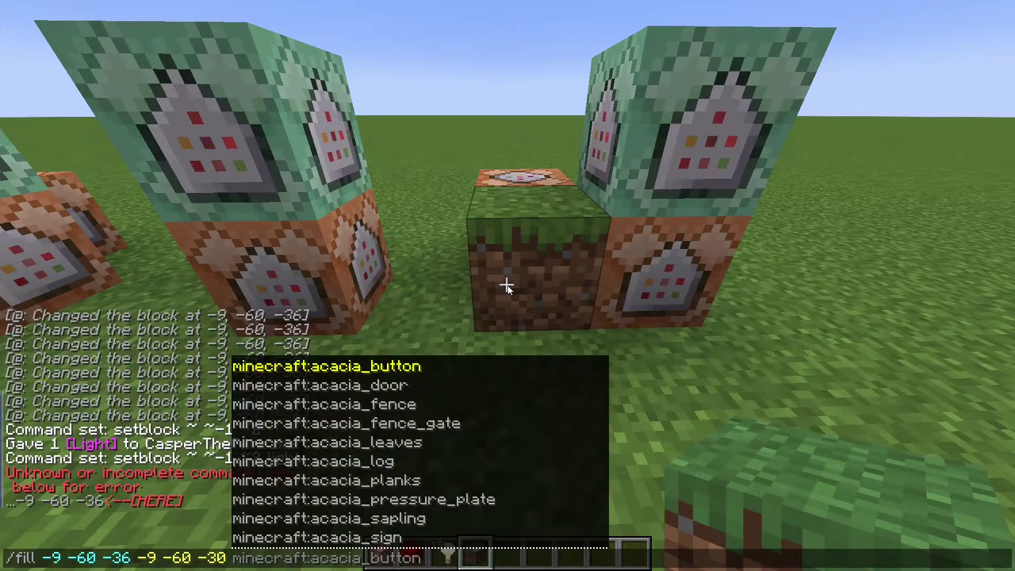
# - Complete the fill command with "minecraft:redstone_block replace light", leaving out any block state bracket
pyautogui.write('reds')
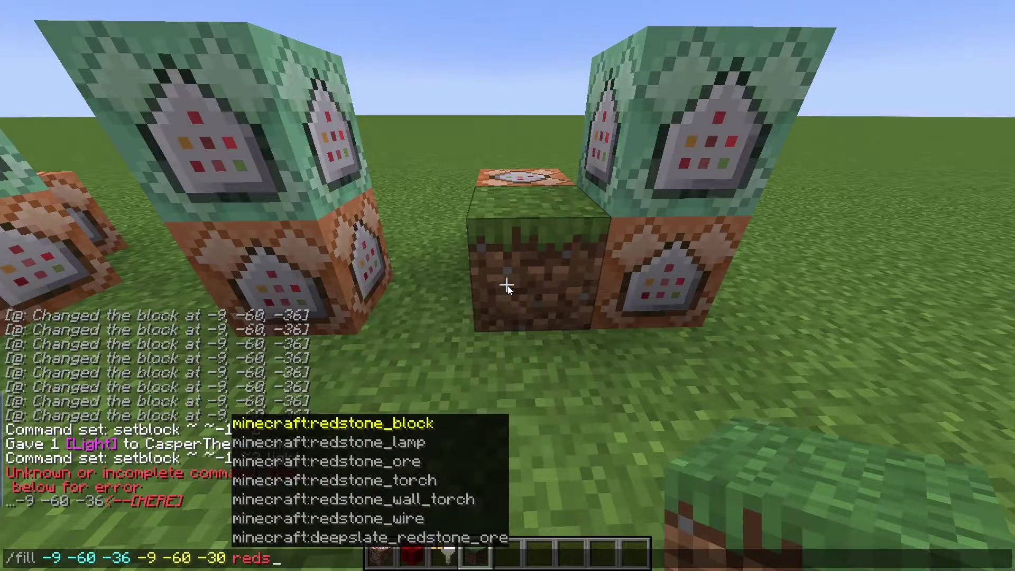
pyautogui.press('Tab')
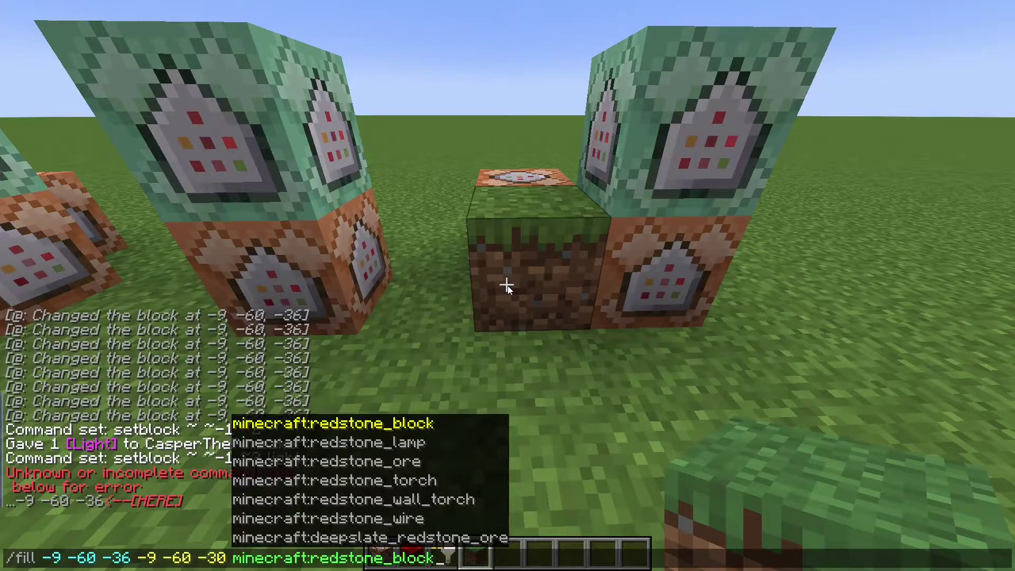
pyautogui.press('Tab')
pyautogui.write('a-')
pyautogui.press('BackSpace')
pyautogui.press('BackSpace')
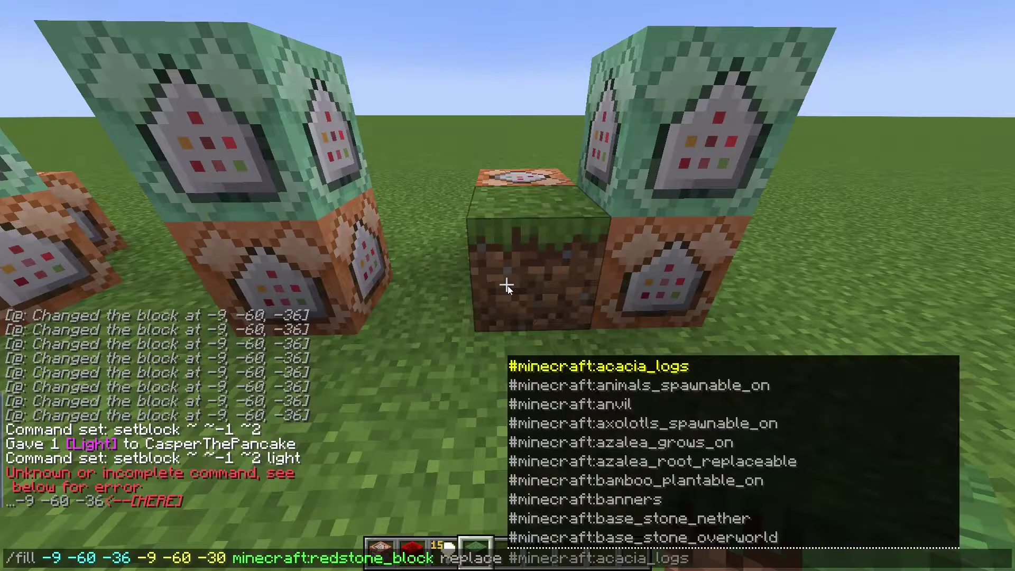
pyautogui.write('light[')
pyautogui.press('BackSpace')
pyautogui.press('Left')
pyautogui.press('Left')
pyautogui.press('Left')
pyautogui.press('Left')
pyautogui.press('Left')
pyautogui.press('Left')
pyautogui.press('Left')
pyautogui.press('Left')
pyautogui.press('Left')
pyautogui.press('Left')
pyautogui.press('Left')
pyautogui.press('Left')
pyautogui.press('Left')
pyautogui.press('Left')
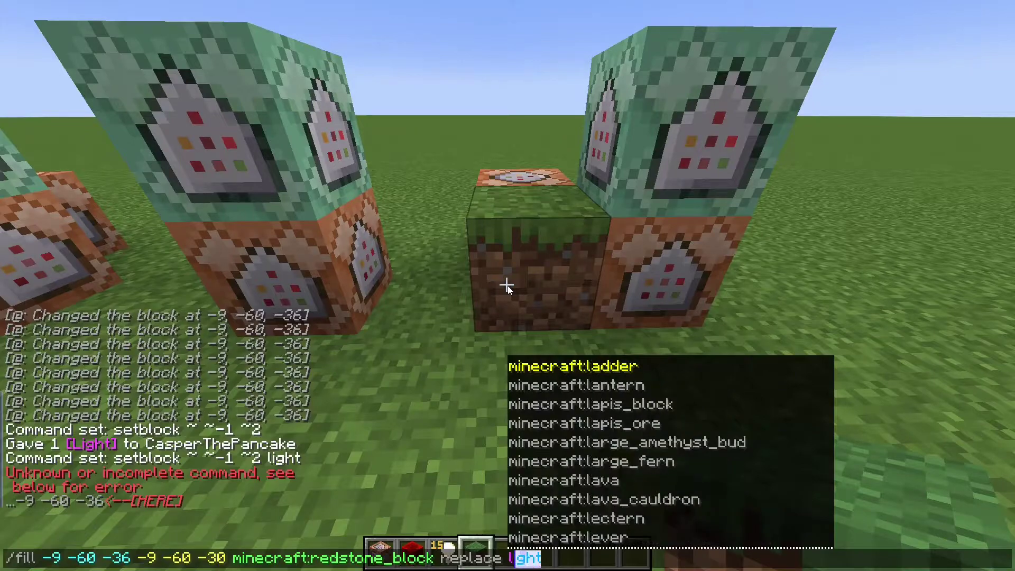
pyautogui.press('End')
pyautogui.write('[')
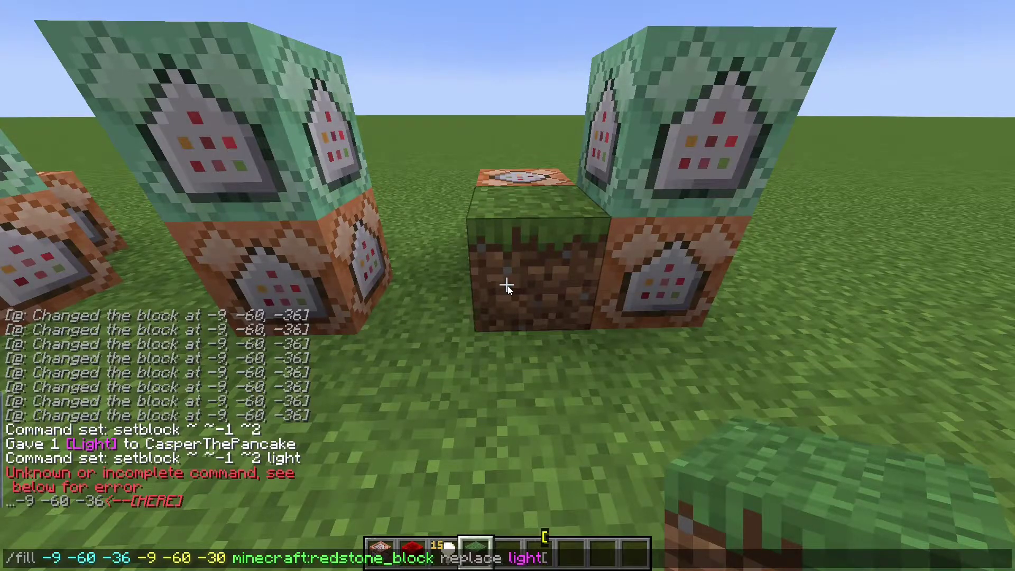
pyautogui.press('BackSpace')
# - Copy the whole fill command without its leading slash, close the chat and return to the tellraw generator in the browser
pyautogui.hotkey('shift', 'Left')
pyautogui.hotkey('shift', 'Left')
pyautogui.hotkey('shift', 'Left')
pyautogui.hotkey('shift', 'Left')
pyautogui.hotkey('shift', 'Left')
pyautogui.hotkey('shift', 'Left')
pyautogui.hotkey('shift', 'Left')
pyautogui.hotkey('shift', 'Left')
pyautogui.hotkey('shift', 'Left')
pyautogui.hotkey('shift', 'Left')
pyautogui.hotkey('shift', 'Left')
pyautogui.hotkey('shift', 'Left')
pyautogui.hotkey('shift', 'Left')
pyautogui.hotkey('shift', 'Left')
pyautogui.hotkey('shift', 'Left')
pyautogui.hotkey('shift', 'Left')
pyautogui.hotkey('shift', 'Left')
pyautogui.hotkey('shift', 'Left')
pyautogui.hotkey('shift', 'Left')
pyautogui.hotkey('shift', 'Left')
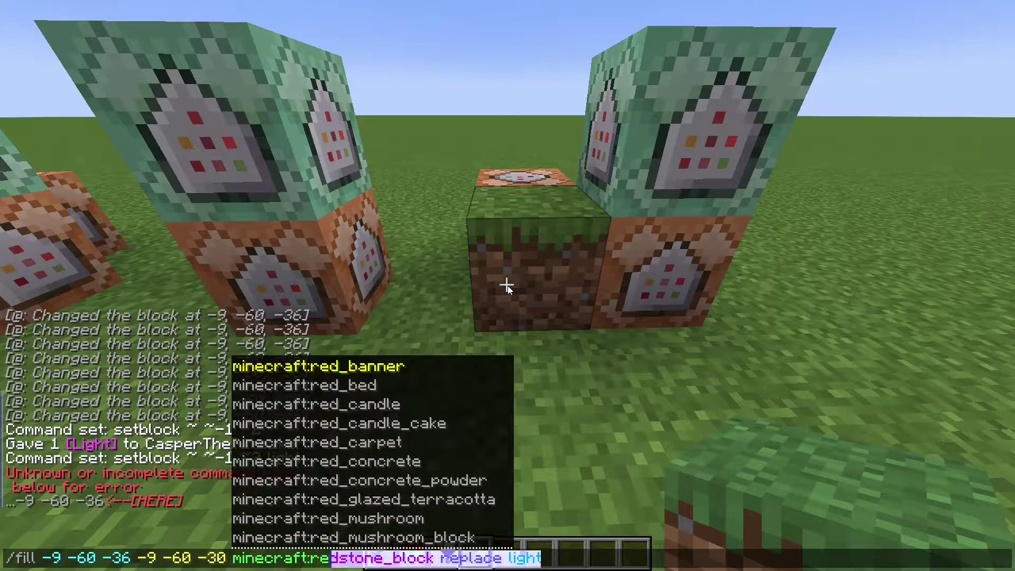
pyautogui.hotkey('shift', 'Left')
pyautogui.hotkey('shift', 'Left')
pyautogui.hotkey('shift', 'Left')
pyautogui.hotkey('shift', 'Left')
pyautogui.hotkey('shift', 'Left')
pyautogui.hotkey('shift', 'Left')
pyautogui.hotkey('shift', 'Left')
pyautogui.hotkey('shift', 'Left')
pyautogui.hotkey('shift', 'Left')
pyautogui.hotkey('shift', 'Left')
pyautogui.hotkey('shift', 'Left')
pyautogui.hotkey('shift', 'Left')
pyautogui.hotkey('shift', 'Left')
pyautogui.hotkey('shift', 'Left')
pyautogui.hotkey('shift', 'Left')
pyautogui.hotkey('shift', 'Left')
pyautogui.hotkey('shift', 'Left')
pyautogui.hotkey('shift', 'Left')
pyautogui.hotkey('shift', 'Left')
pyautogui.hotkey('shift', 'Left')
pyautogui.hotkey('ctrl', 'c')
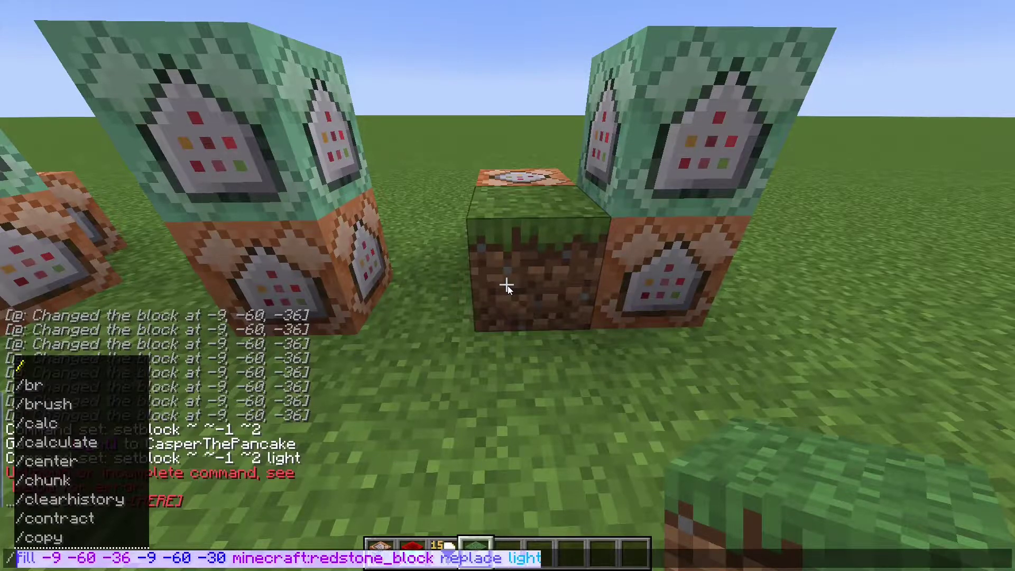
pyautogui.press('Escape')
pyautogui.press('Escape')
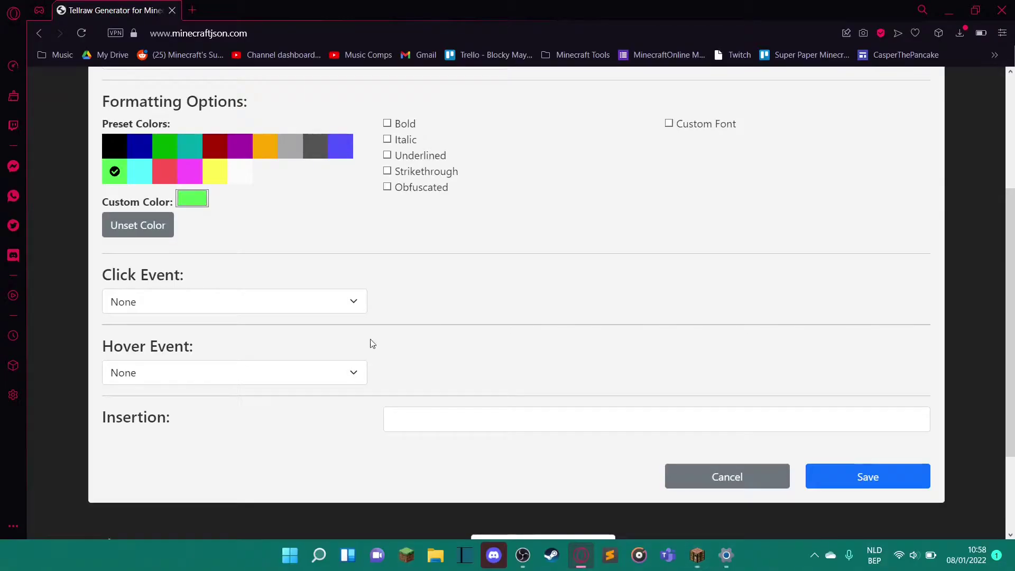
pyautogui.click(142, 307)
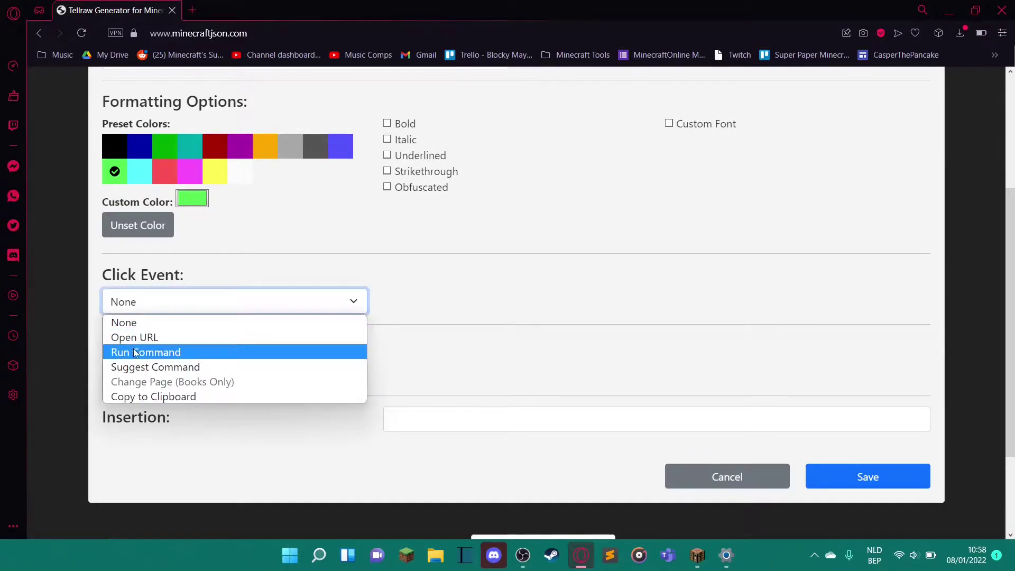
pyautogui.click(157, 352)
pyautogui.click(394, 298)
pyautogui.hotkey('ctrl', 'v')
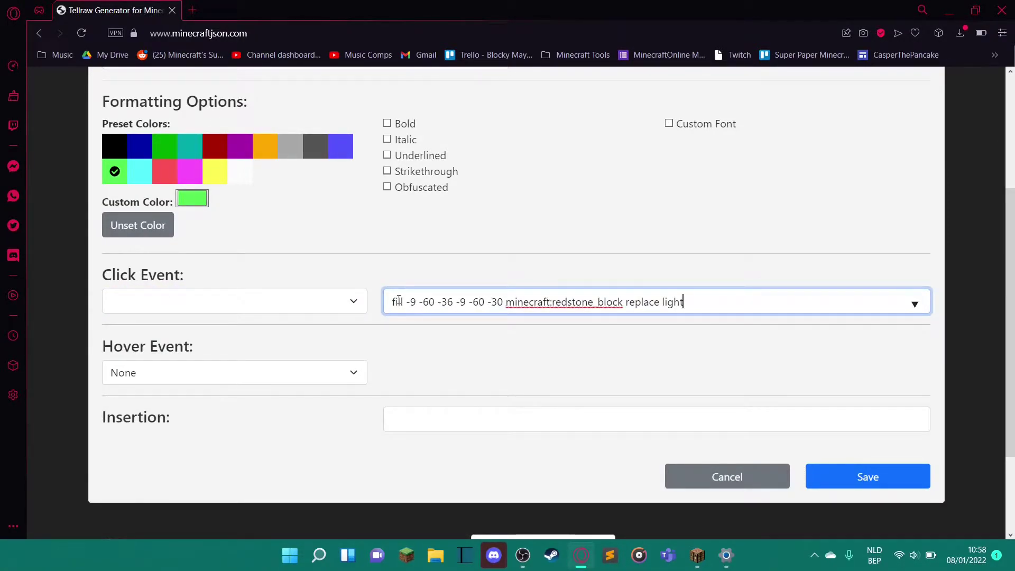
pyautogui.write('/')
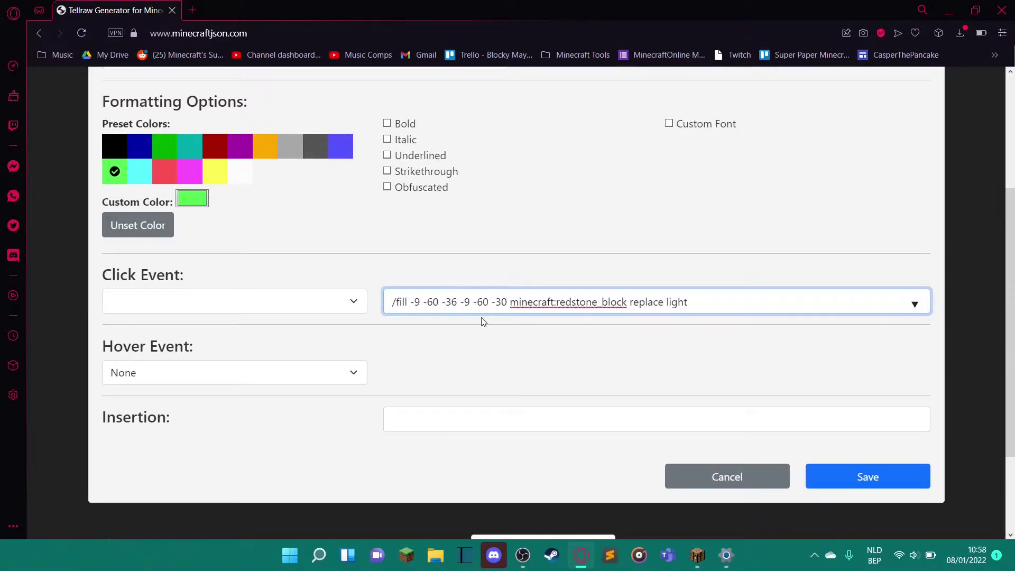
# - Save the "[>]" element's click event and copy the generated tellraw command without its leading slash
pyautogui.click(478, 334)
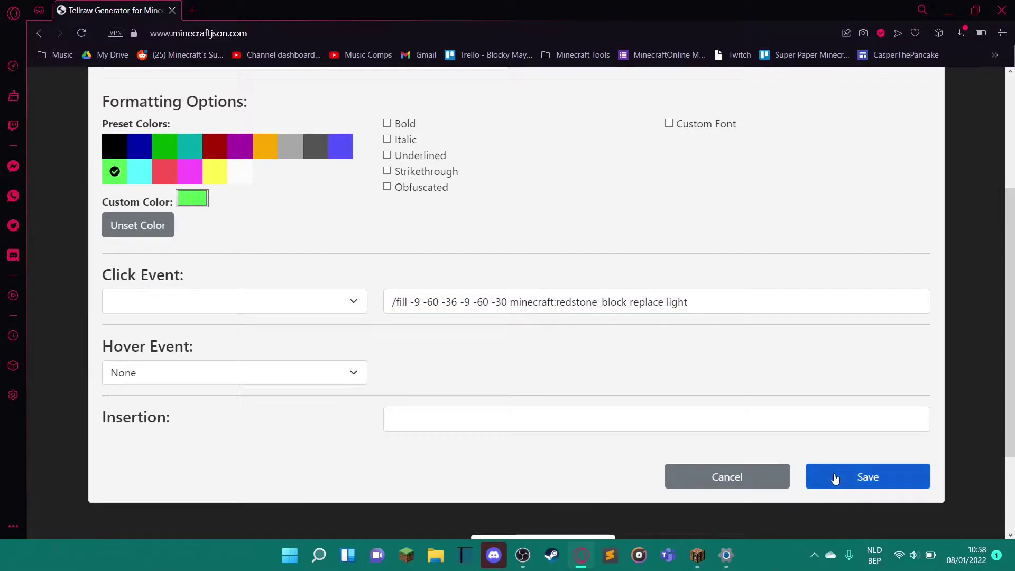
pyautogui.click(856, 476)
pyautogui.scroll(4, 376, 422)
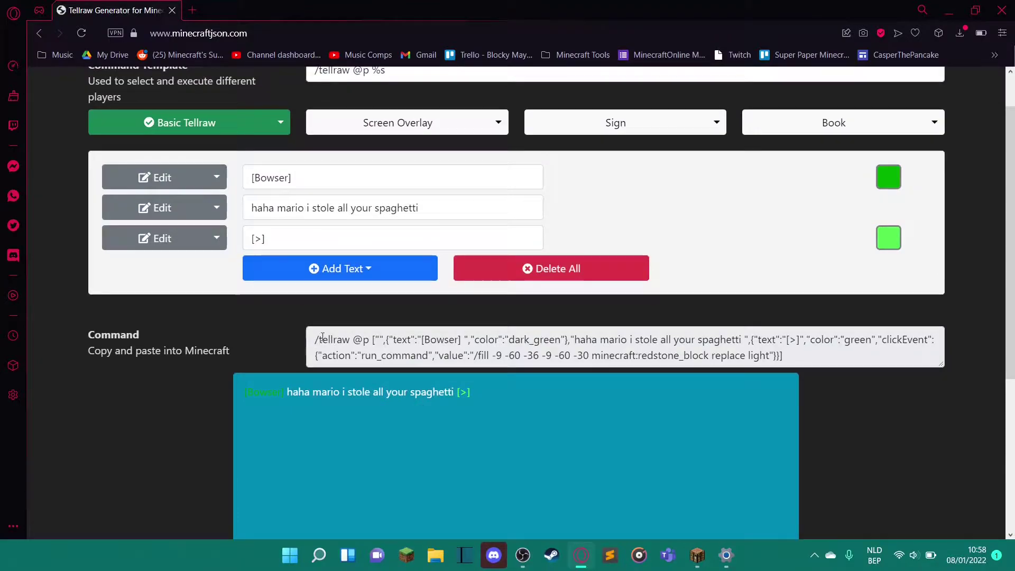
pyautogui.moveTo(322, 339); pyautogui.dragTo(806, 355)
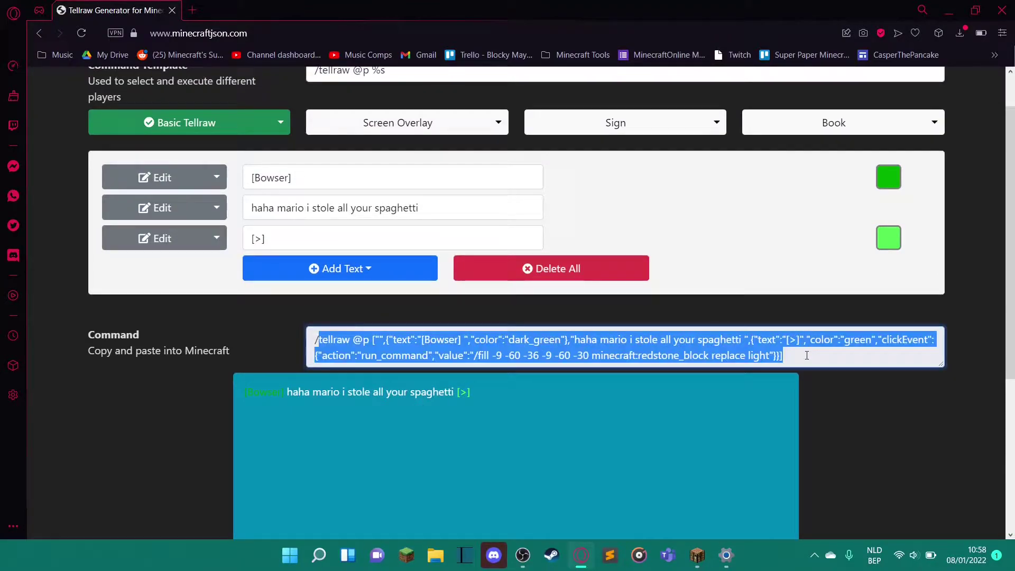
pyautogui.hotkey('ctrl', 'c')
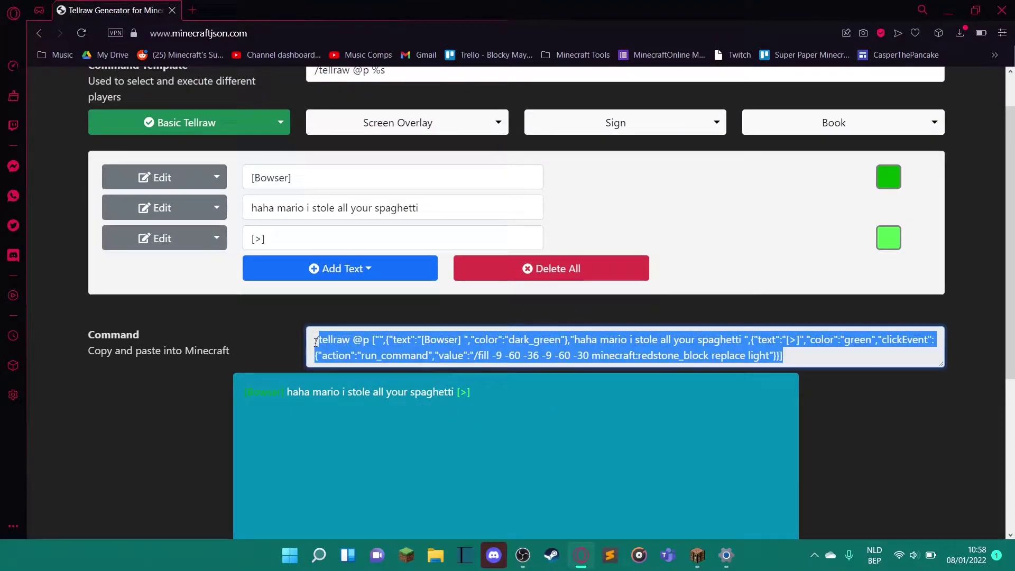
# - Switch back to Minecraft, resume the game and remove the grass block beside the last command block station
pyautogui.click(694, 552)
pyautogui.click(505, 172)
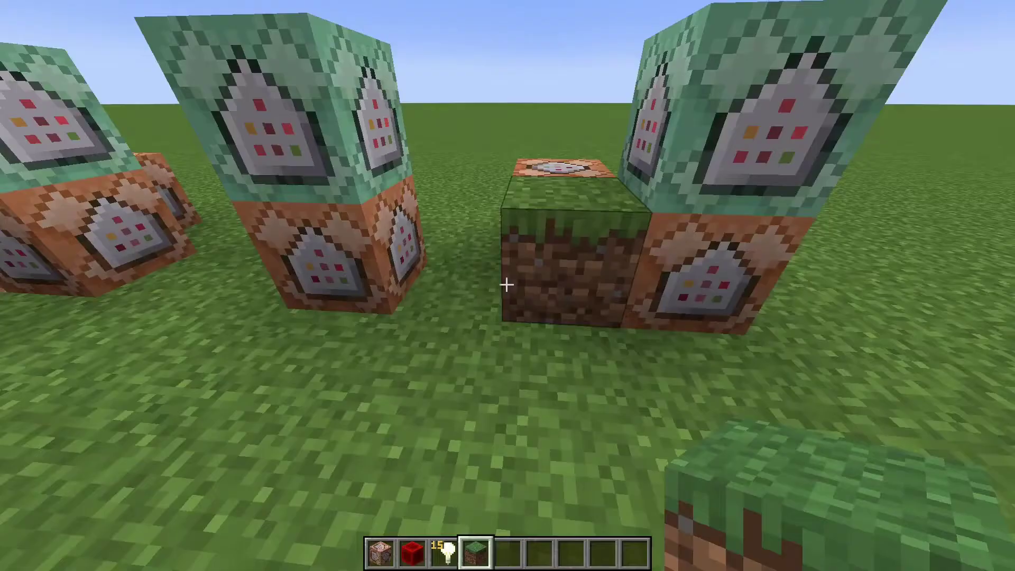
pyautogui.click(507, 285)
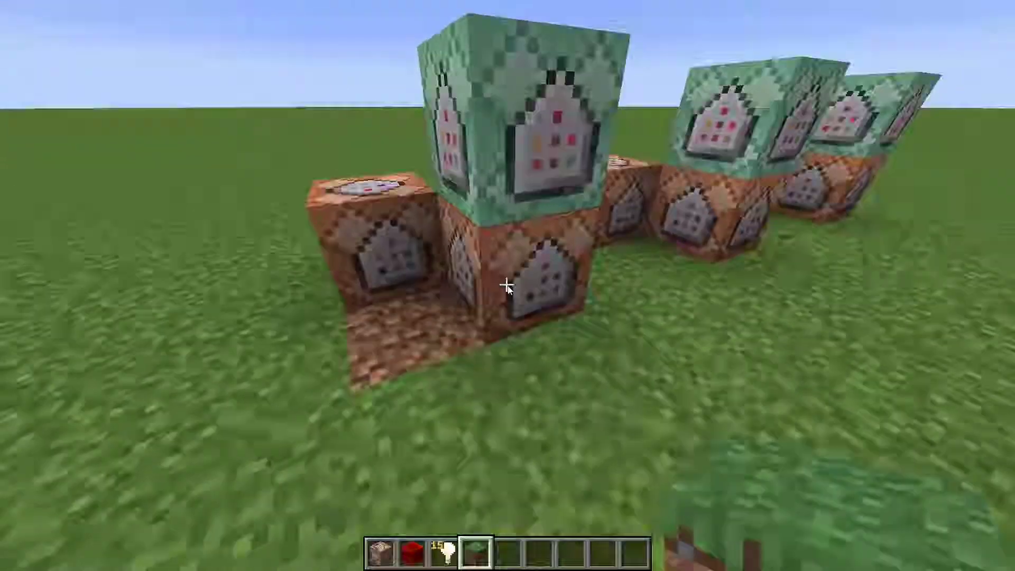
# - Paste the copied tellraw command into the first station's lower impulse command block and save it
pyautogui.rightClick(507, 285)
pyautogui.hotkey('ctrl', 'v')
pyautogui.click(459, 376)
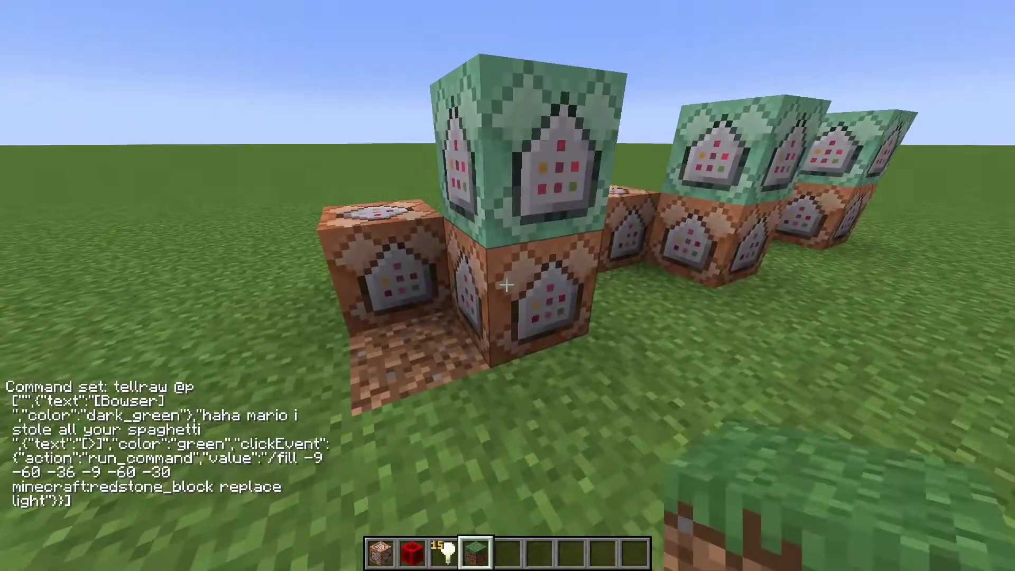
# - Check the commands in the first station's side command block and its upper chain command block
pyautogui.scroll(-1, 507, 285)
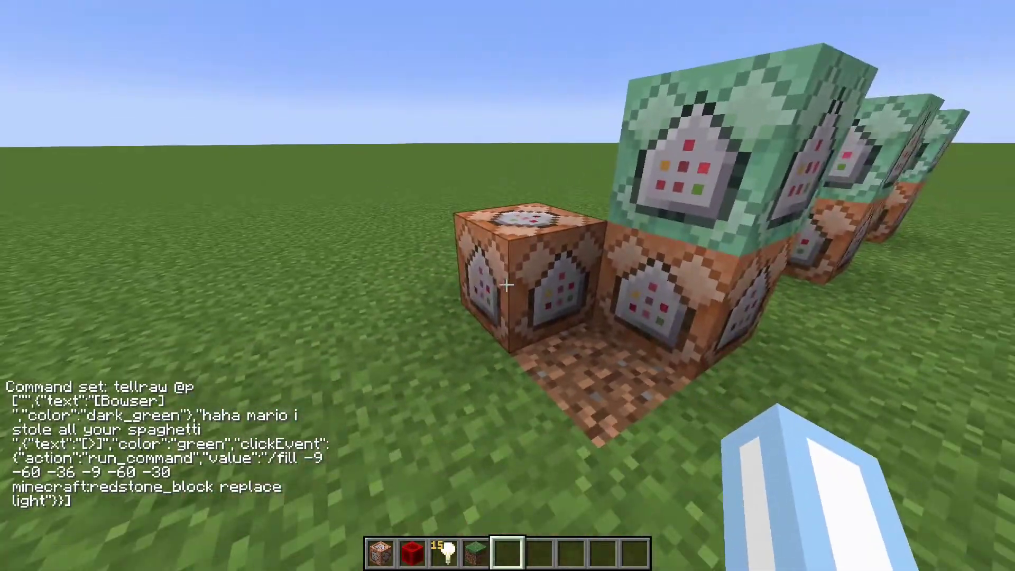
pyautogui.rightClick(507, 285)
pyautogui.click(606, 360)
pyautogui.rightClick(508, 285)
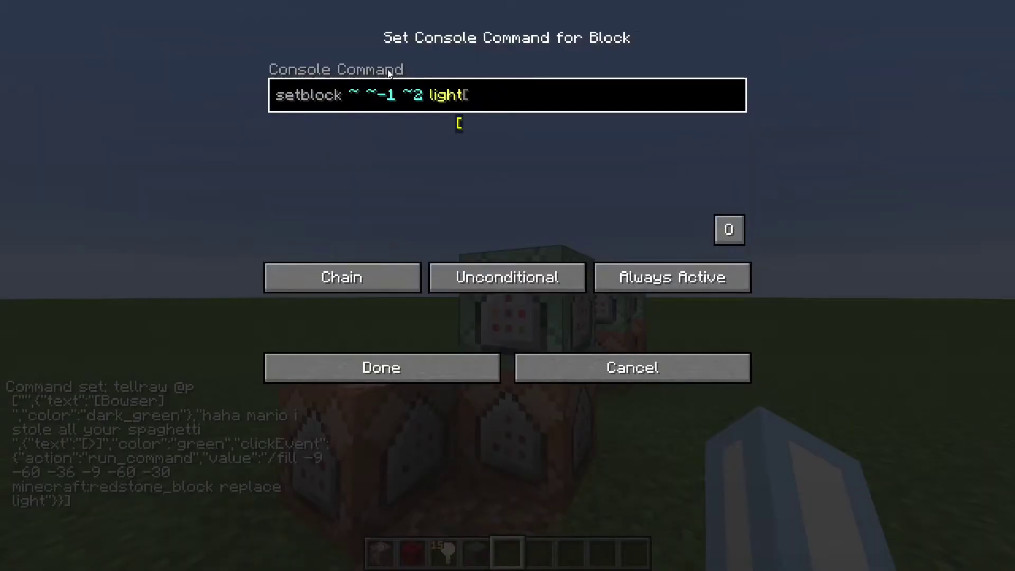
pyautogui.click(354, 95)
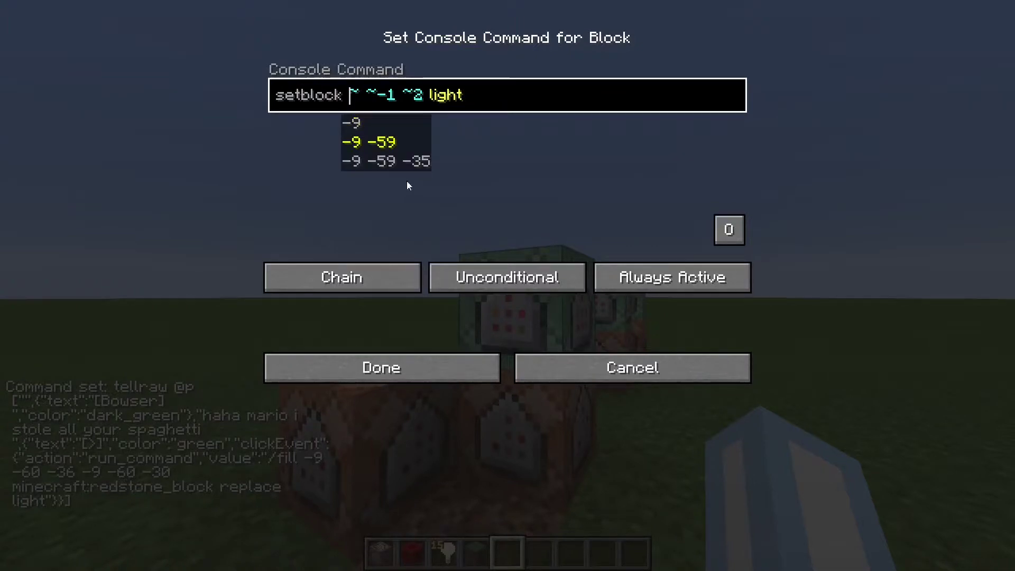
pyautogui.click(392, 374)
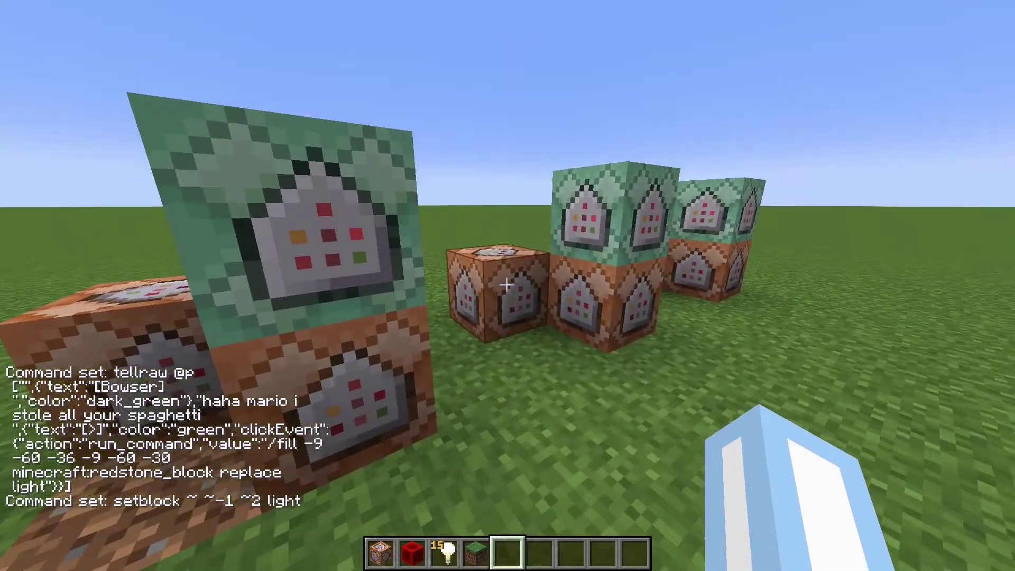
# - Copy the first station's side command block with its stored data and its chain command block into the hotbar
pyautogui.press('w')
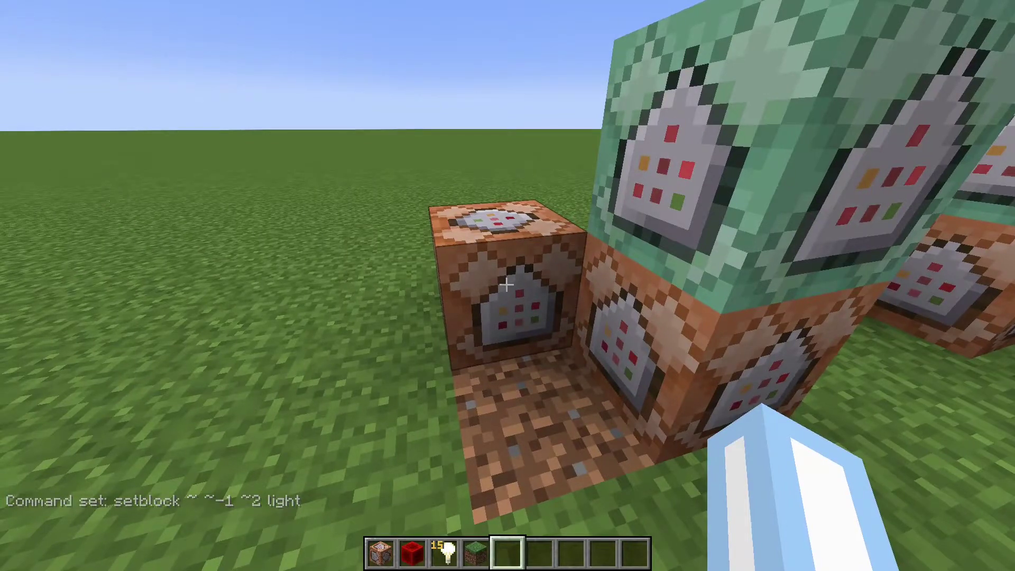
pyautogui.keyDown('ctrl'); pyautogui.middleClick(506, 286); pyautogui.keyUp('ctrl')
pyautogui.press('e')
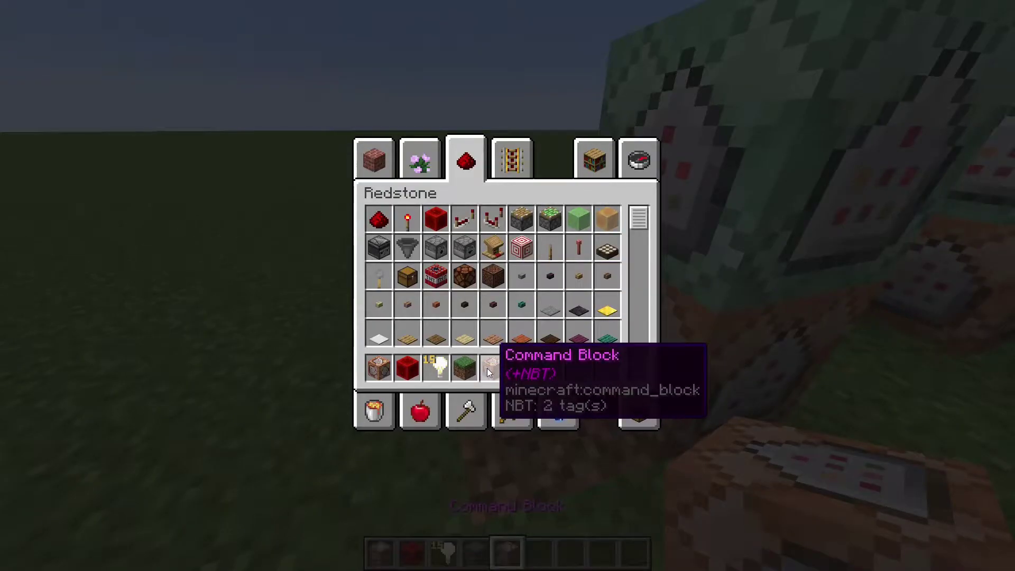
pyautogui.press('e')
pyautogui.middleClick(507, 286)
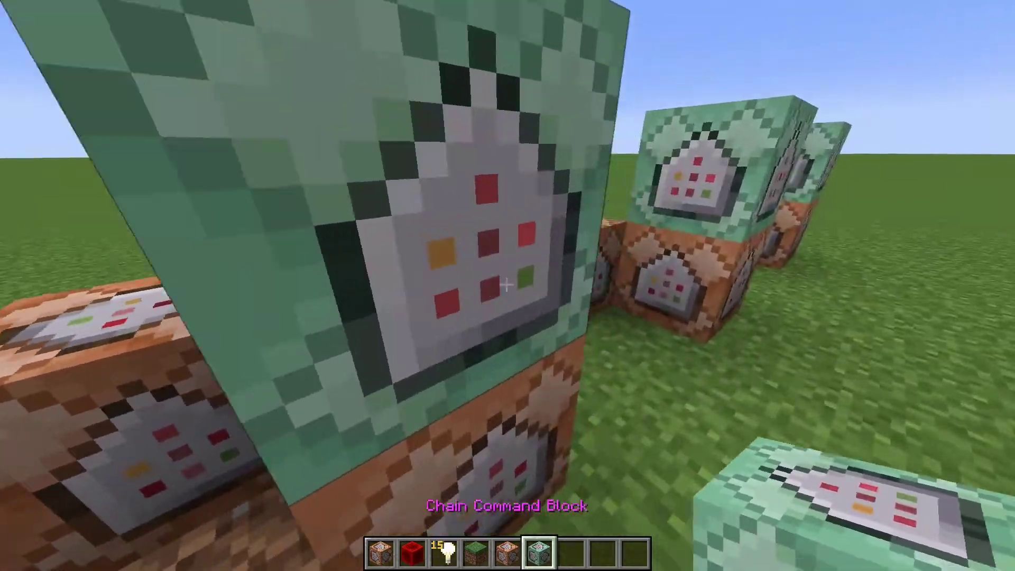
# - Rebuild the remaining stations' command blocks from the hotbar copies, confirming the command "setblock ~-1 ~ ~ air"
pyautogui.scroll(1, 507, 284)
pyautogui.click(506, 285)
pyautogui.rightClick(506, 284)
pyautogui.scroll(-1, 506, 284)
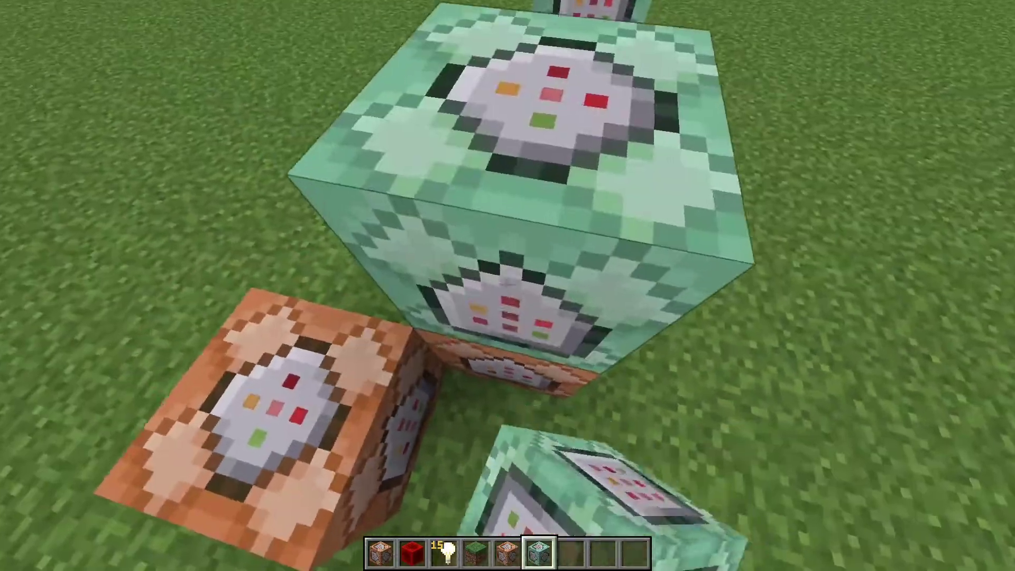
pyautogui.rightClick(506, 286)
pyautogui.click(455, 367)
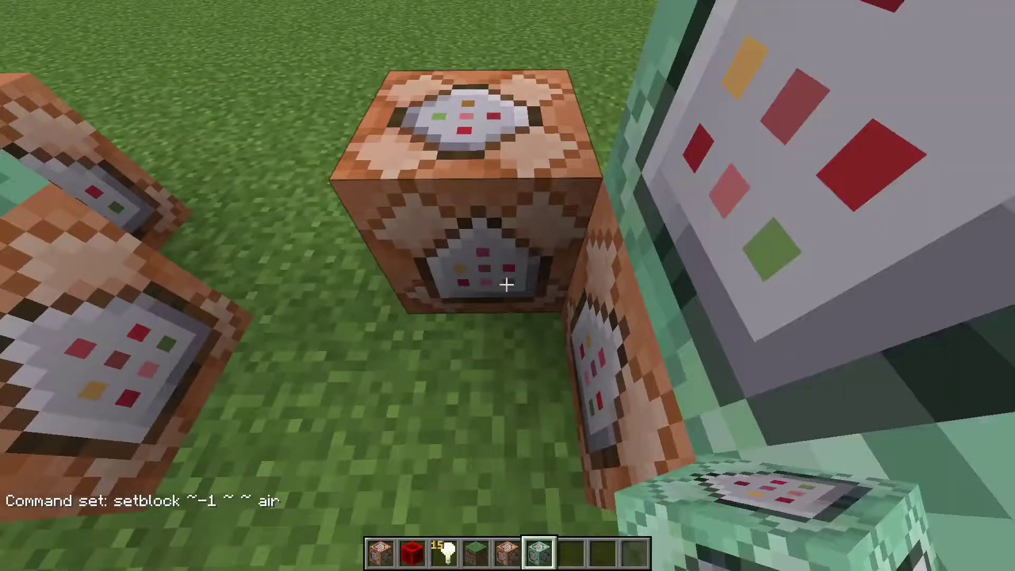
pyautogui.scroll(1, 507, 285)
pyautogui.scroll(-1, 506, 285)
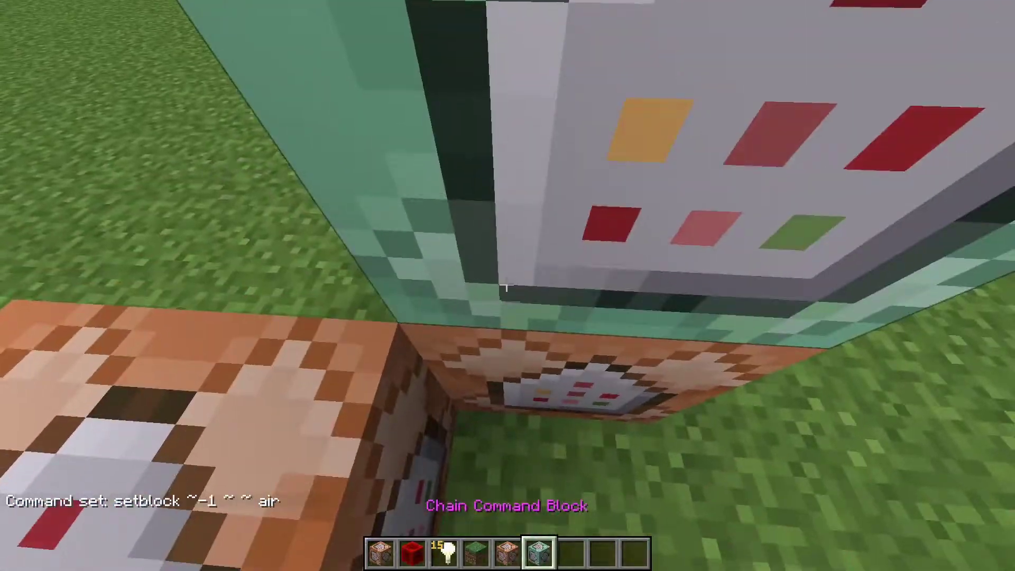
pyautogui.click(506, 285)
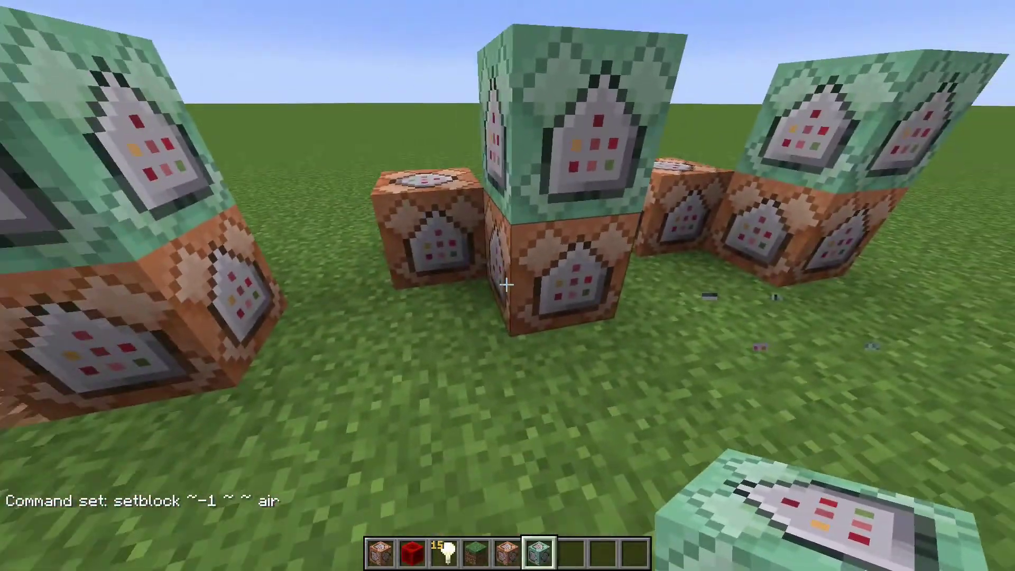
# - Return to the tellraw generator in the browser and change the message text to "now you will only have pasta"
pyautogui.press('t')
pyautogui.hotkey('alt', 'Tab')
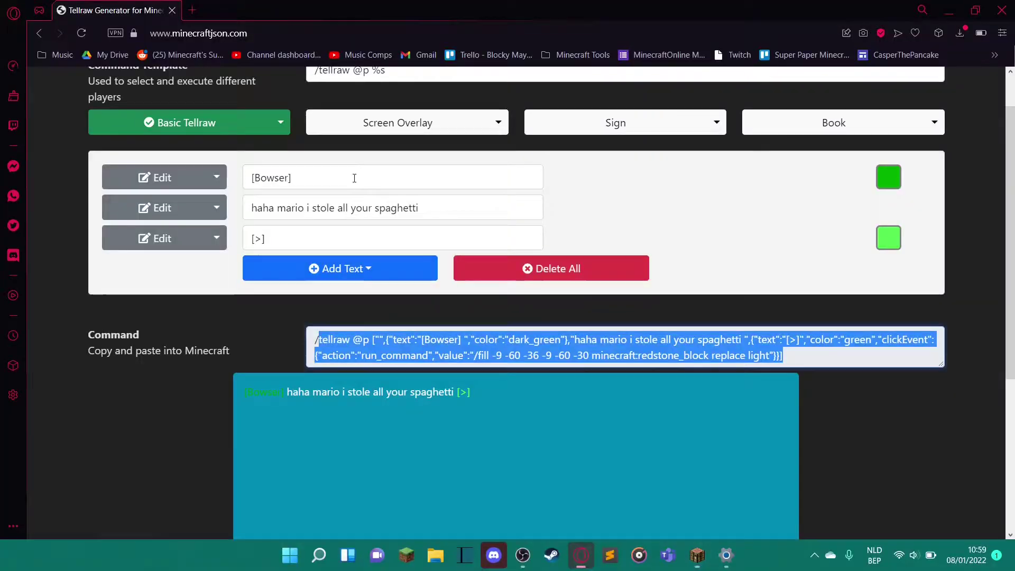
pyautogui.tripleClick(323, 209)
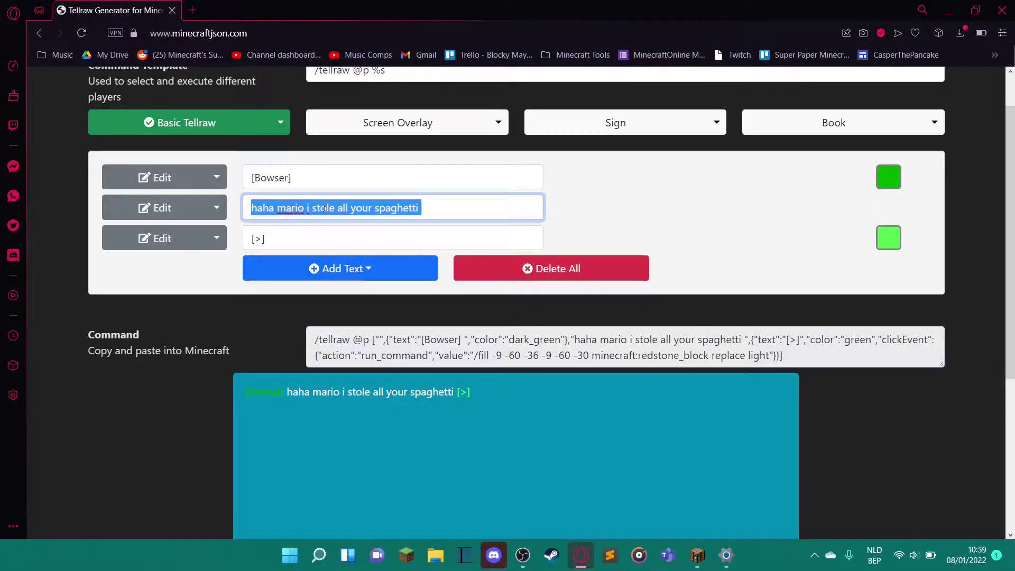
pyautogui.write('now you w')
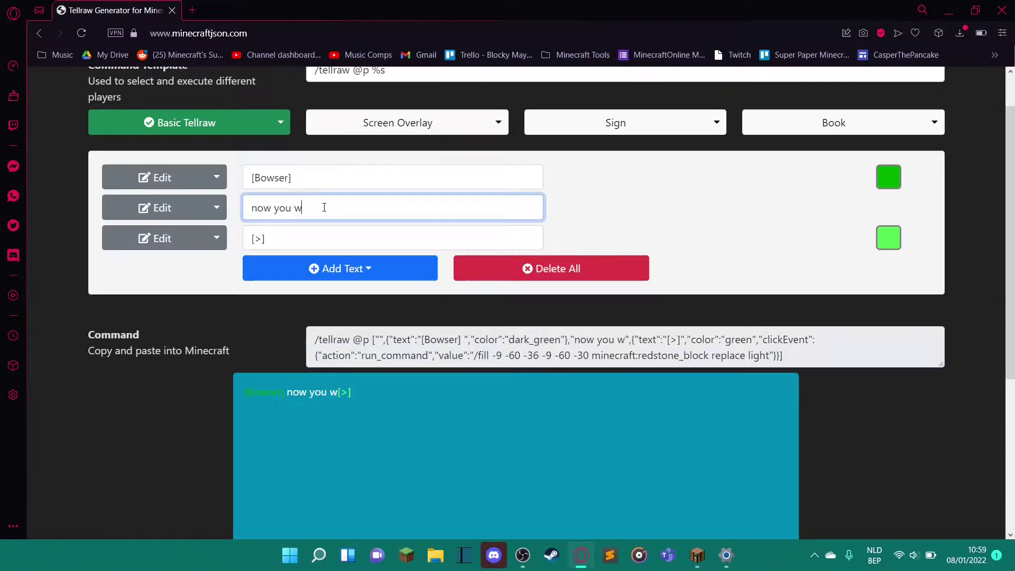
pyautogui.write('ill only have')
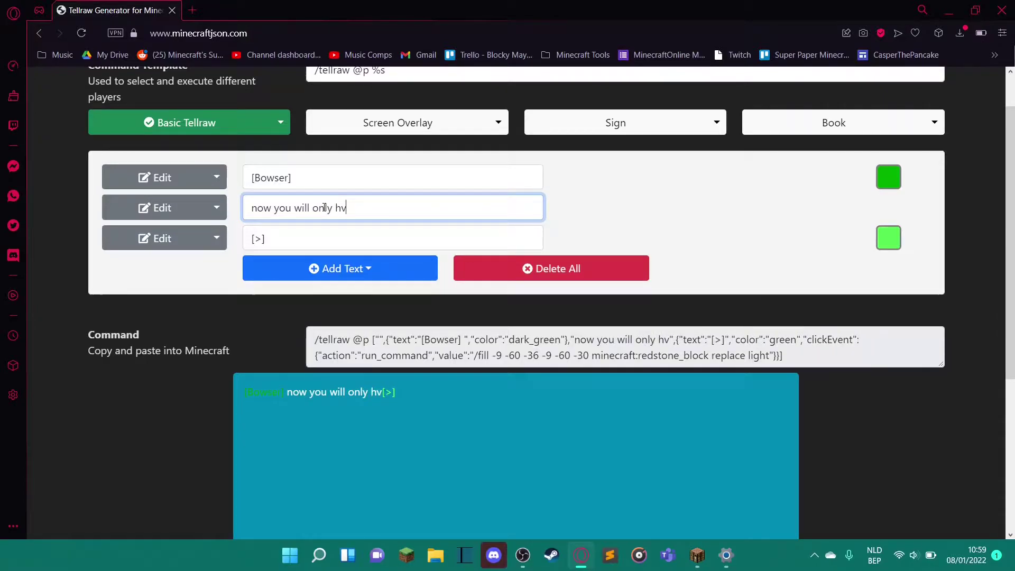
pyautogui.write(' pasta')
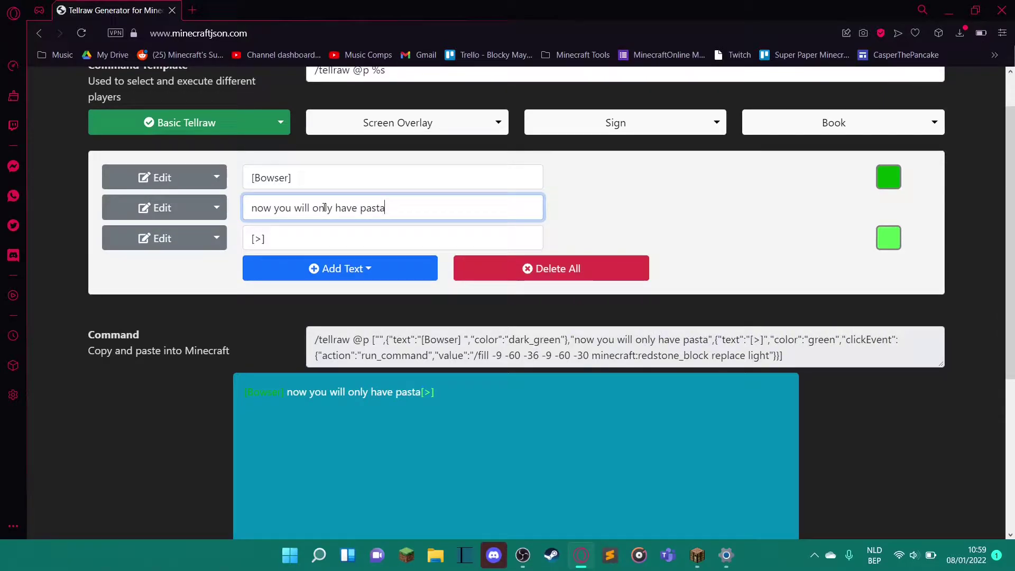
# - Copy the whole generated tellraw command and save it in the second station's impulse command block in Minecraft
pyautogui.tripleClick(362, 338)
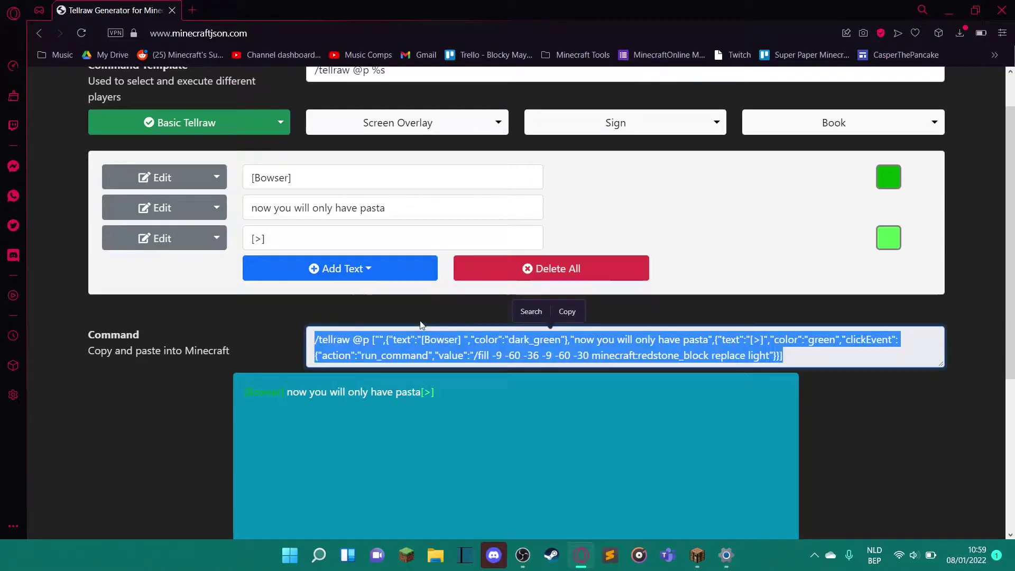
pyautogui.hotkey('ctrl', 'c')
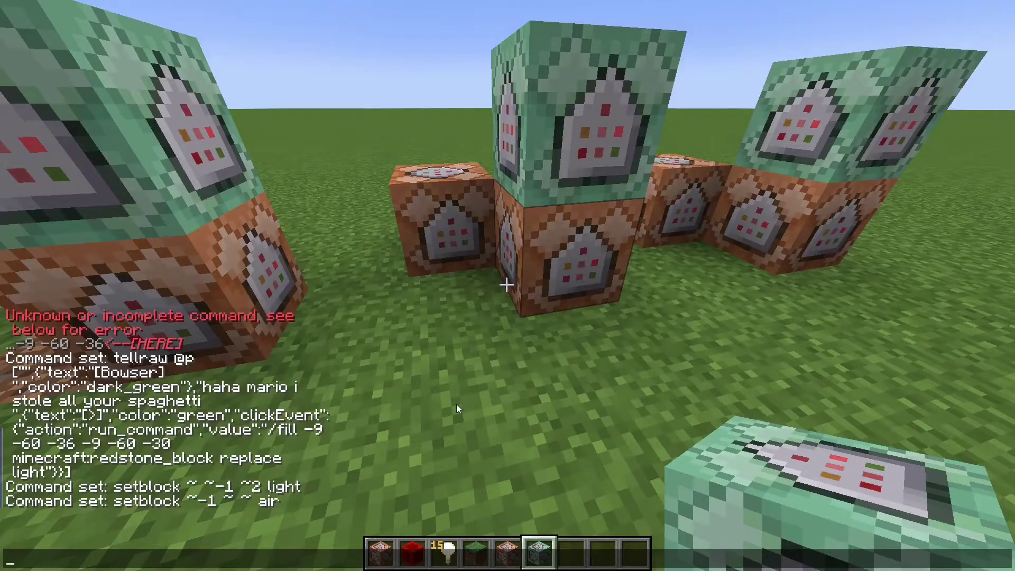
pyautogui.press('Escape')
pyautogui.rightClick(506, 285)
pyautogui.hotkey('ctrl', 'v')
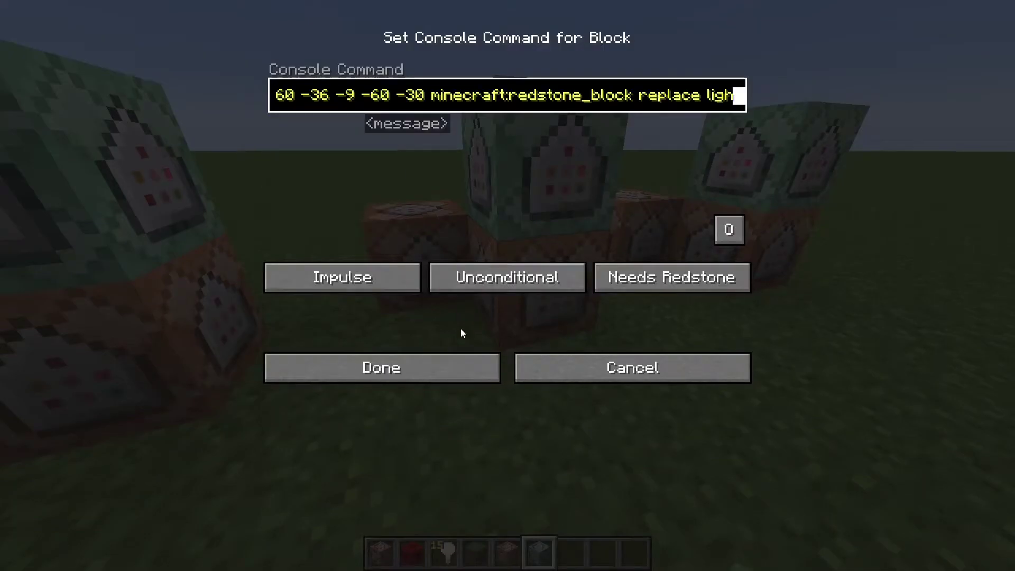
pyautogui.click(426, 371)
# - Open the third station's impulse command block, then in the browser generator delete the "[>]" element and set the message to "bwahahha"
pyautogui.rightClick(507, 285)
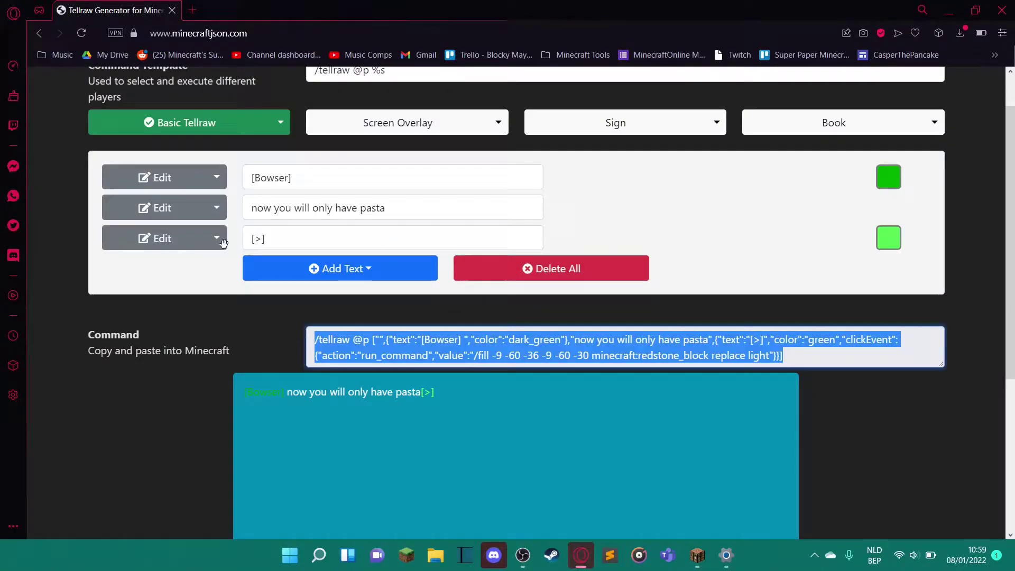
pyautogui.click(223, 243)
pyautogui.click(238, 267)
pyautogui.click(299, 208)
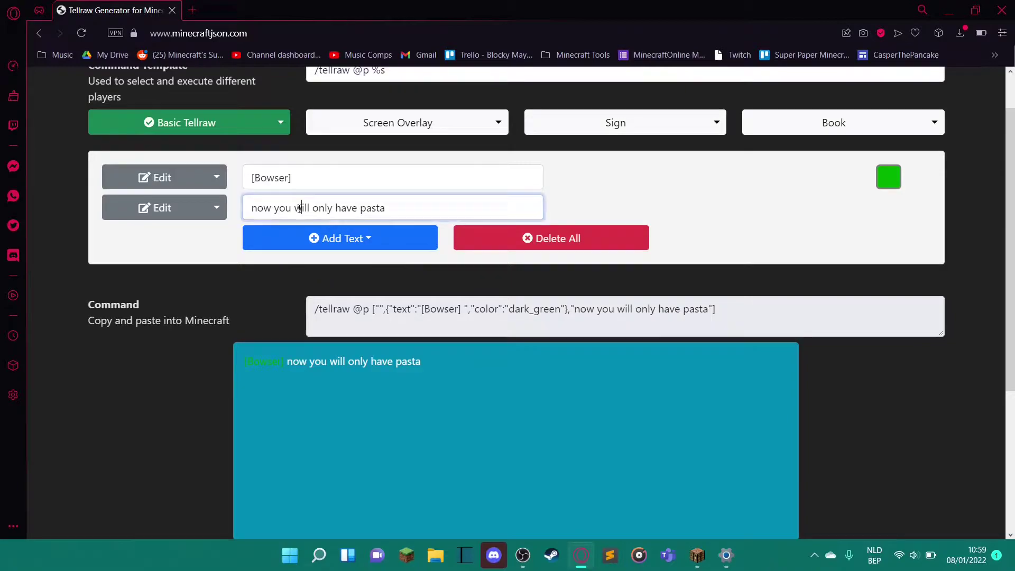
pyautogui.tripleClick(299, 208)
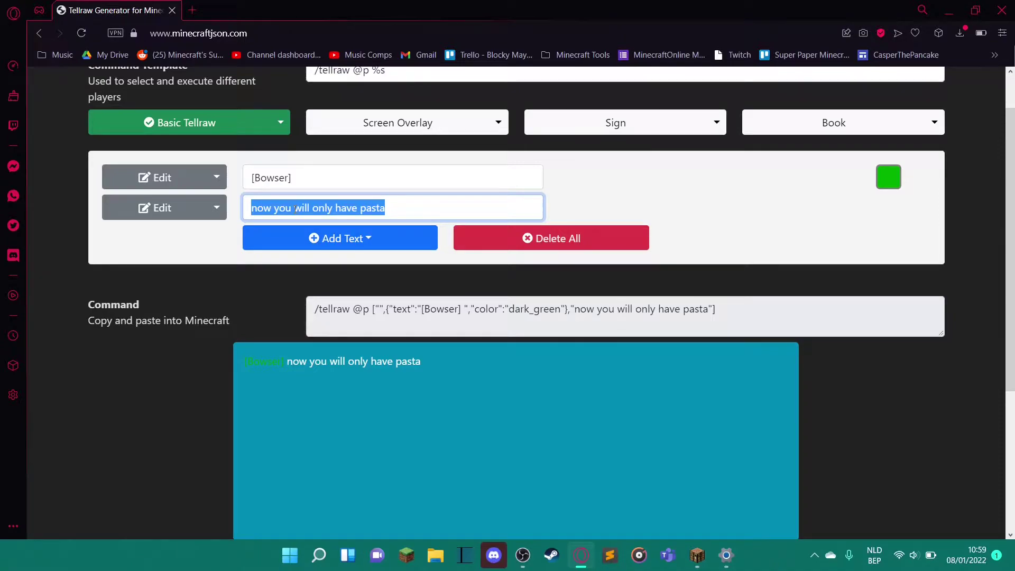
pyautogui.write('bwahahha')
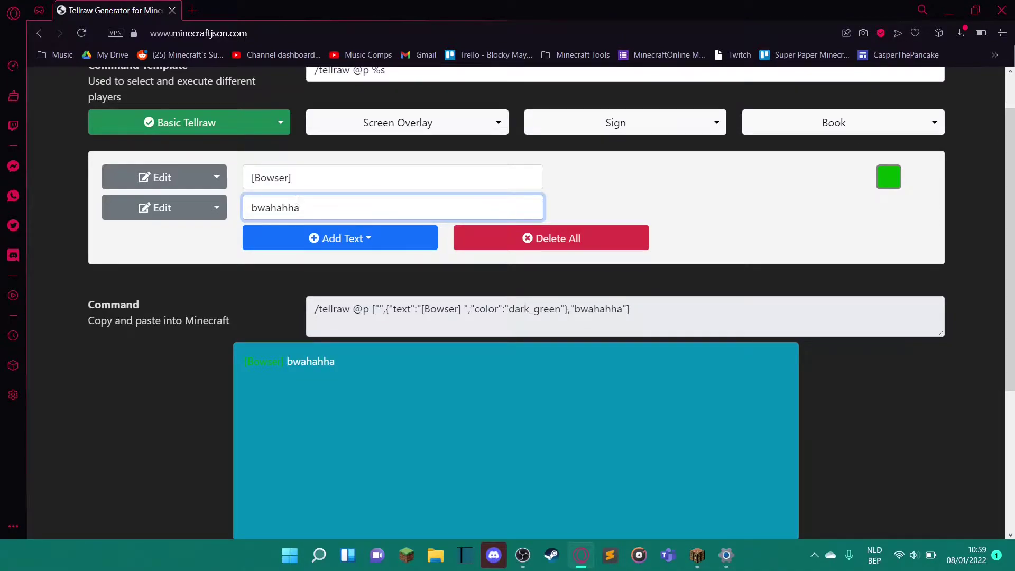
# - Copy the shortened tellraw command and save it in the third station's impulse command block in Minecraft
pyautogui.click(396, 325)
pyautogui.click(696, 555)
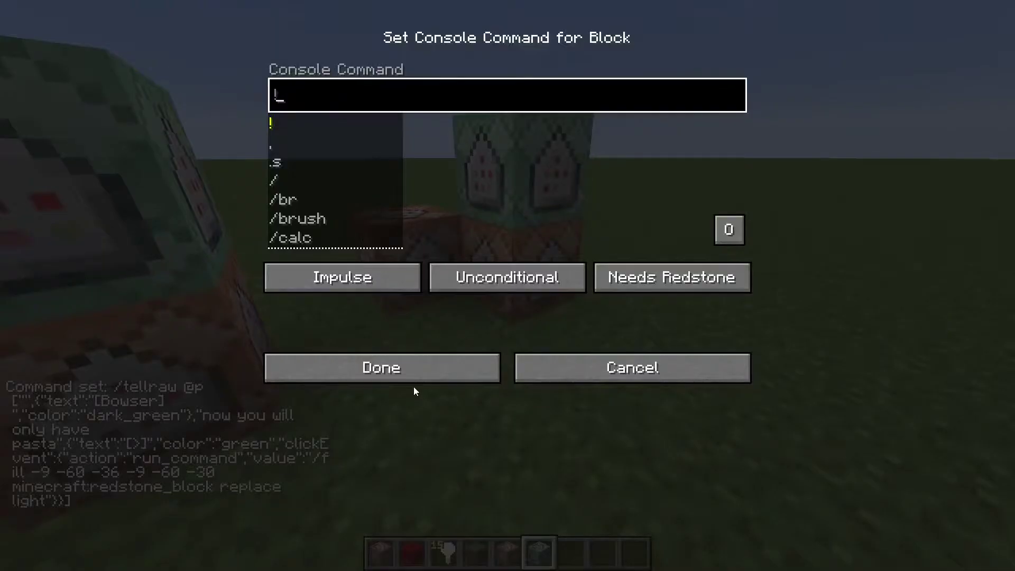
pyautogui.hotkey('ctrl', 'v')
pyautogui.click(417, 372)
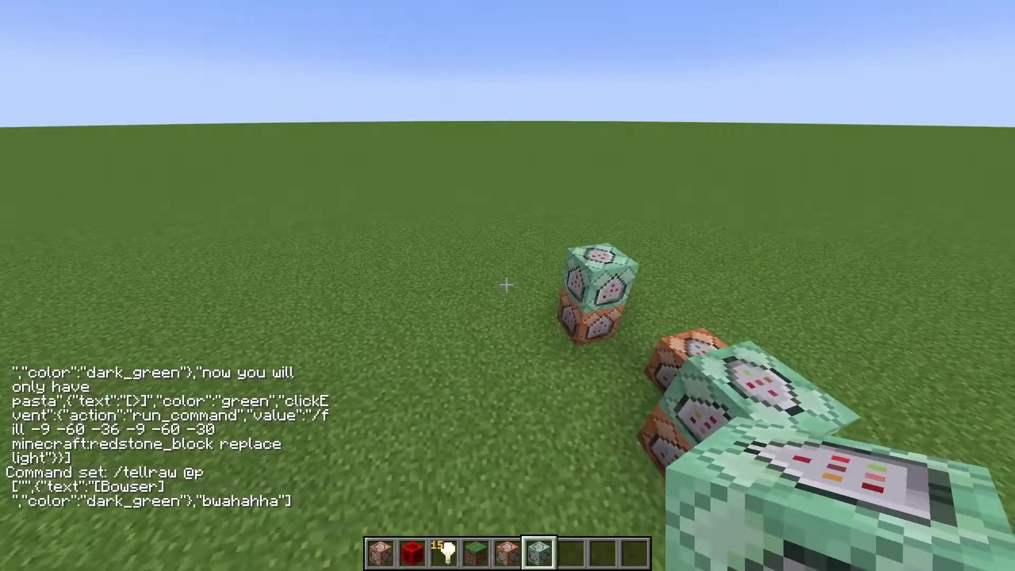
# - Place a block of redstone at the first station's trigger spot to start the Bowser dialogue
pyautogui.press('2')
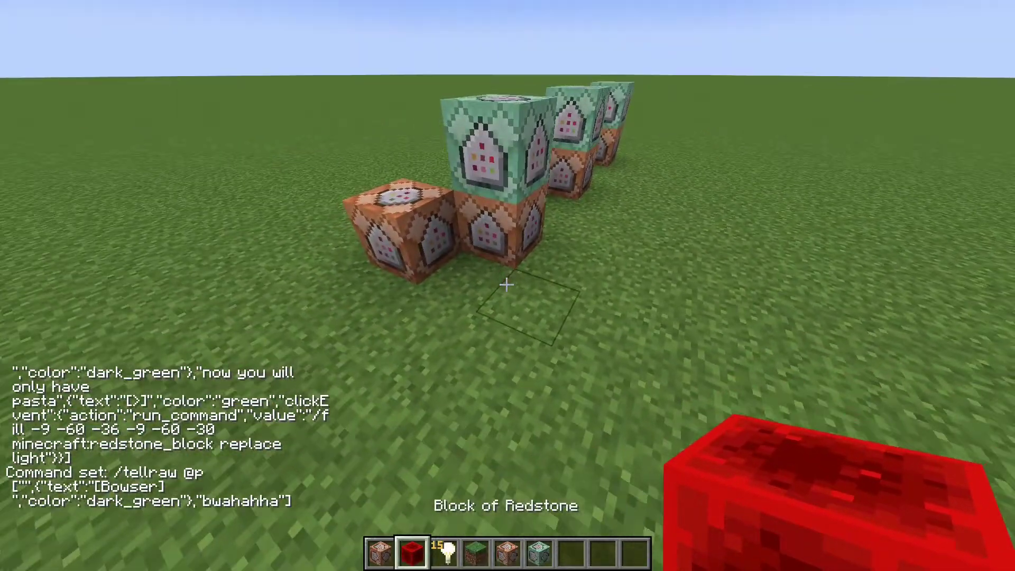
pyautogui.rightClick(507, 285)
# - Set the commandBlockOutput gamerule to false with a chat command
pyautogui.press('t')
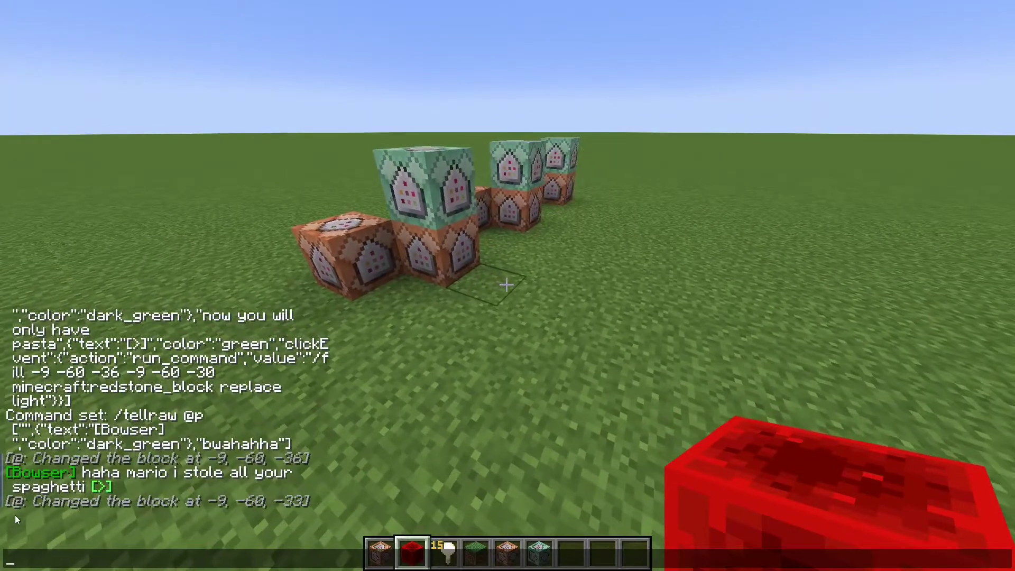
pyautogui.write('/gamerule co')
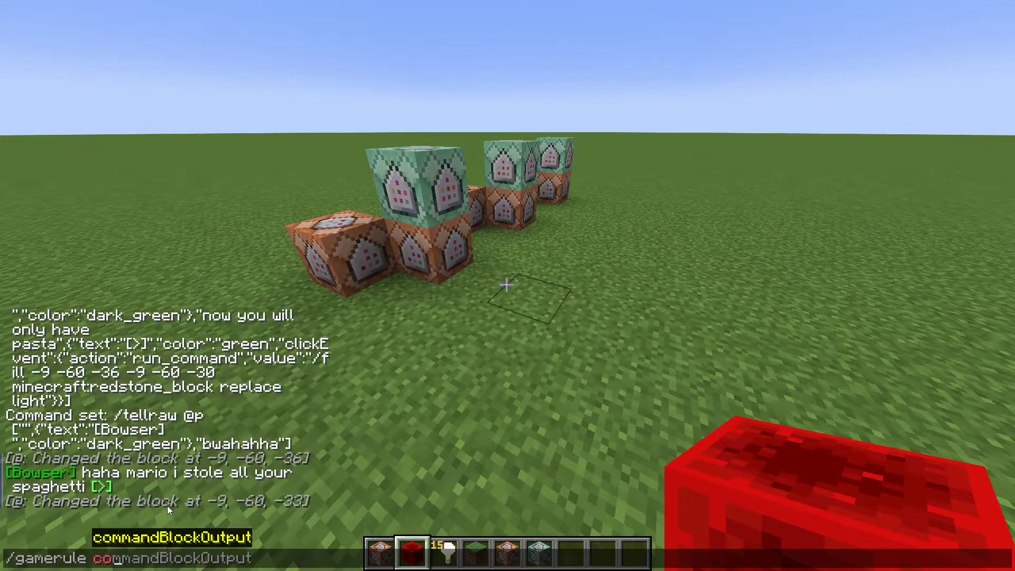
pyautogui.press('Tab')
pyautogui.write('f')
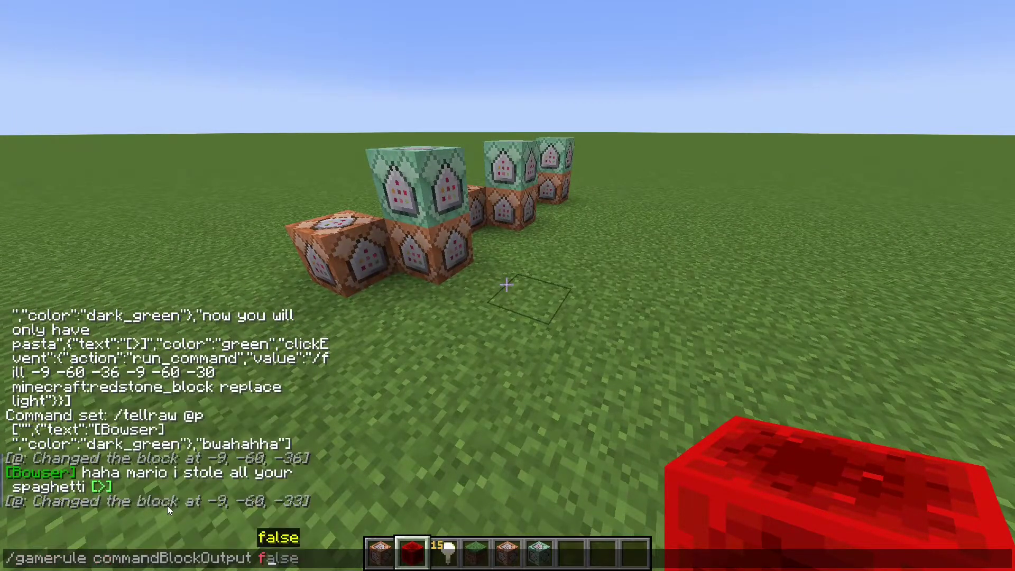
pyautogui.press('Tab')
pyautogui.press('Return')
# - Advance the Bowser dialogue using the clickable "[>]" after the spaghetti message in chat
pyautogui.press('w')
pyautogui.press('a')
pyautogui.press('t')
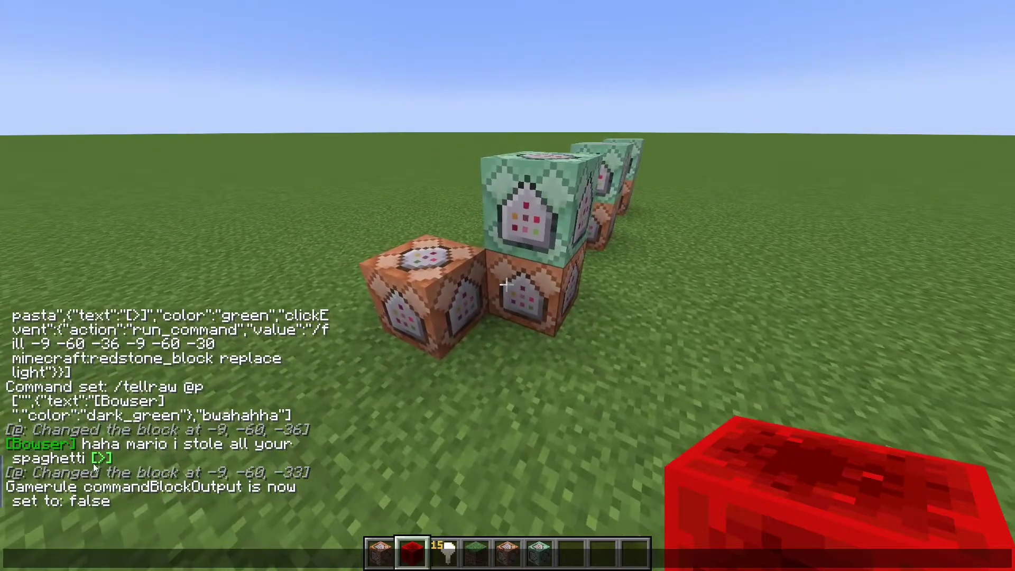
pyautogui.click(95, 459)
# - Set the sendCommandFeedback gamerule to false with a chat command
pyautogui.write('/gamerul')
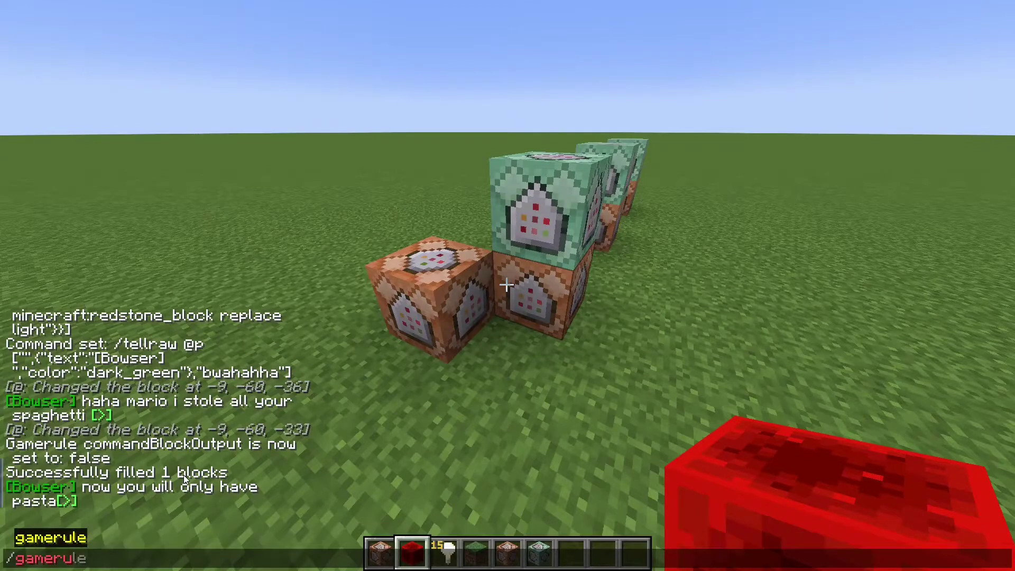
pyautogui.press('Tab')
pyautogui.write('se')
pyautogui.press('Tab')
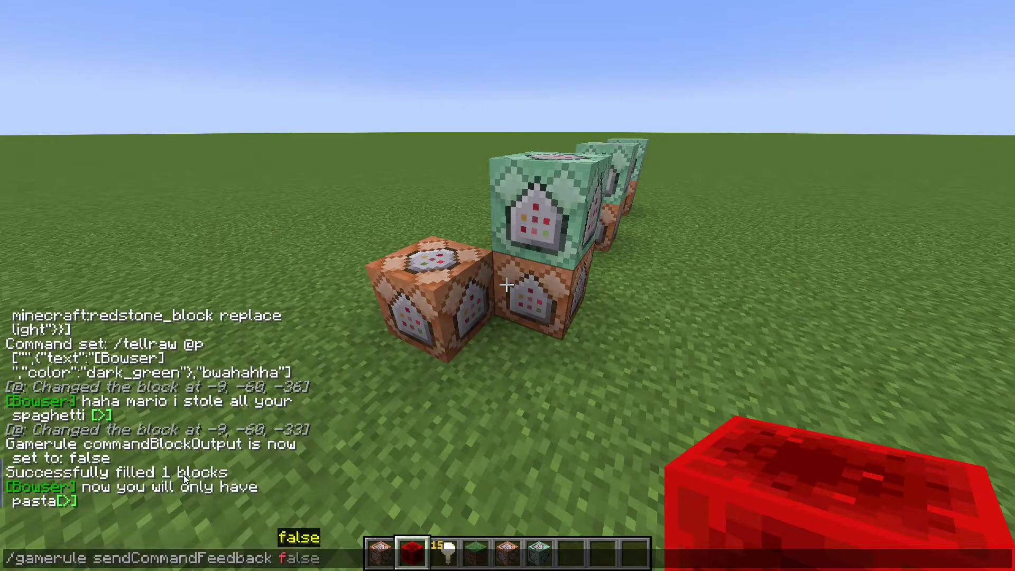
pyautogui.press('Tab')
pyautogui.press('Return')
# - Restart the dialogue with a block of redstone at the first station's trigger spot and advance it to the pasta message
pyautogui.press('t')
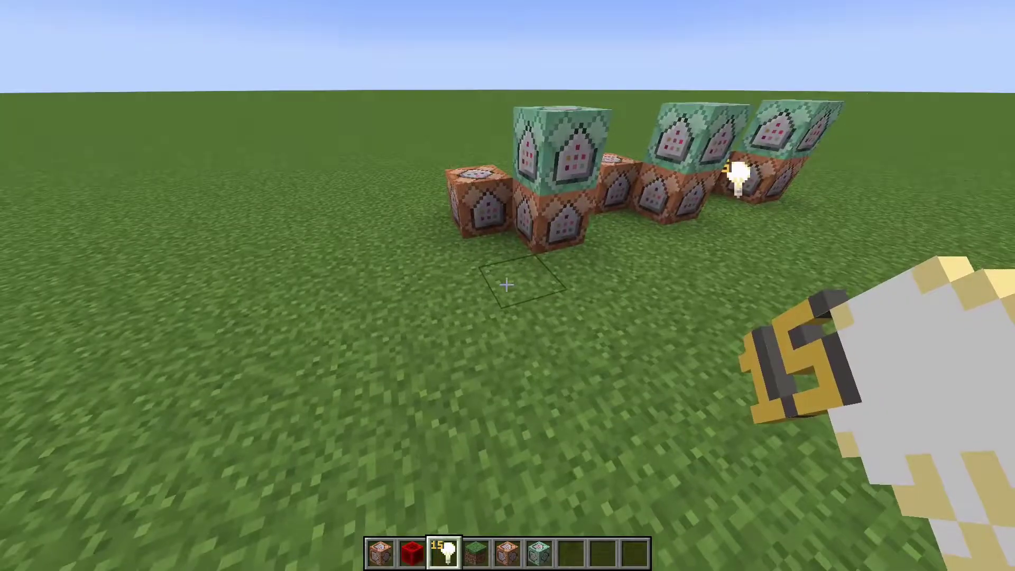
pyautogui.press('w')
pyautogui.press('2')
pyautogui.rightClick(506, 285)
pyautogui.press('t')
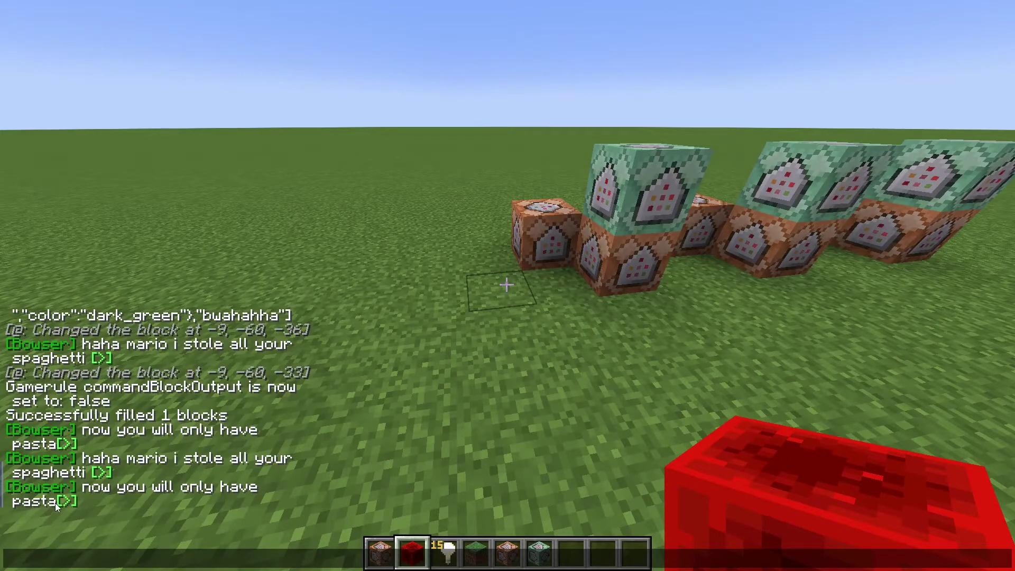
pyautogui.press('Escape')
# - Insert a space after "pasta" in the second station's tellraw command and save the command block
pyautogui.rightClick(508, 286)
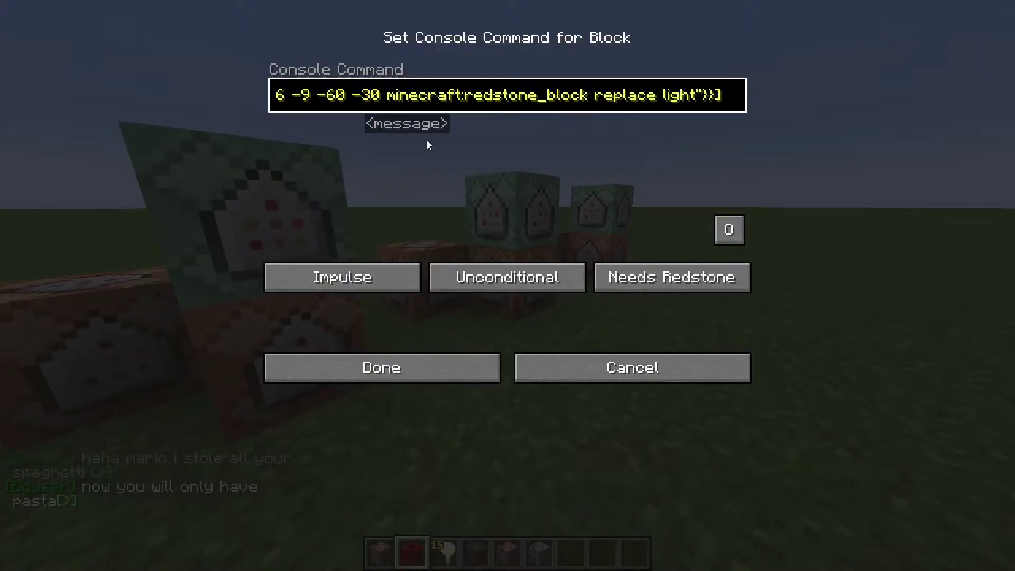
pyautogui.click(277, 102)
pyautogui.click(281, 100)
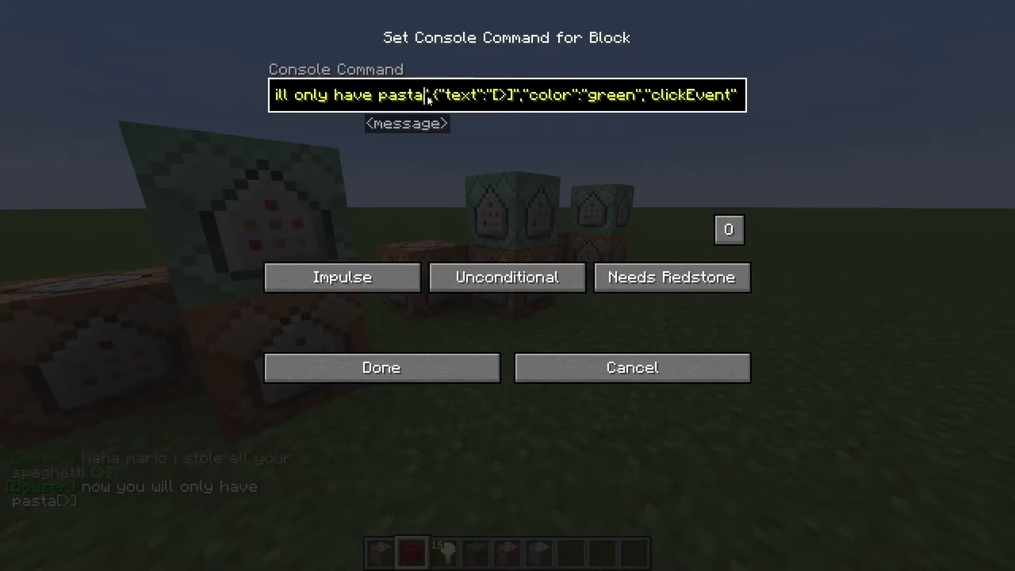
pyautogui.click(380, 367)
pyautogui.press('1')
pyautogui.press('t')
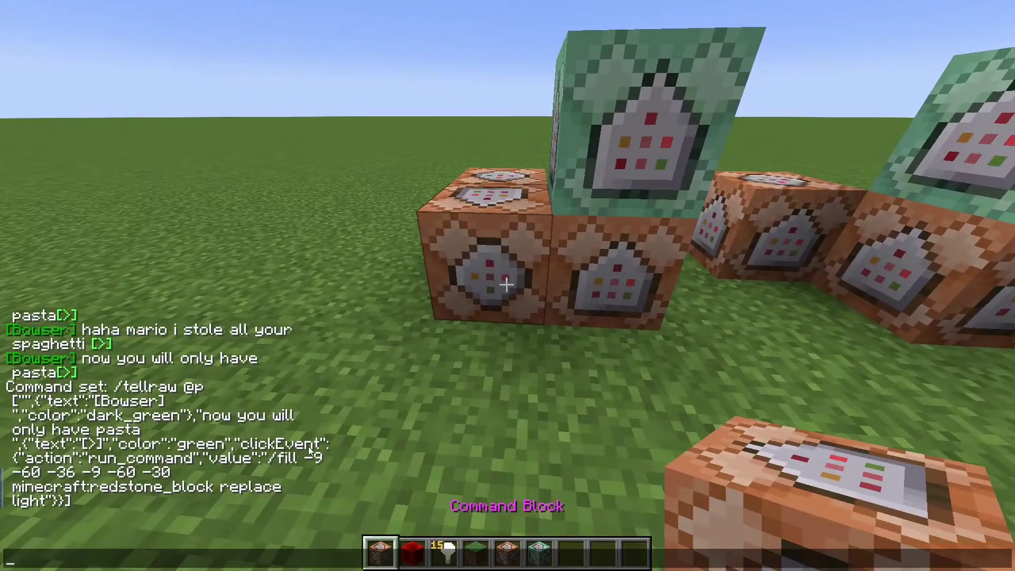
pyautogui.press('Escape')
pyautogui.click(507, 285)
# - Trigger the first station with a block of redstone and advance through both "[>]" links to the "bwahahha" message
pyautogui.press('2')
pyautogui.press('t')
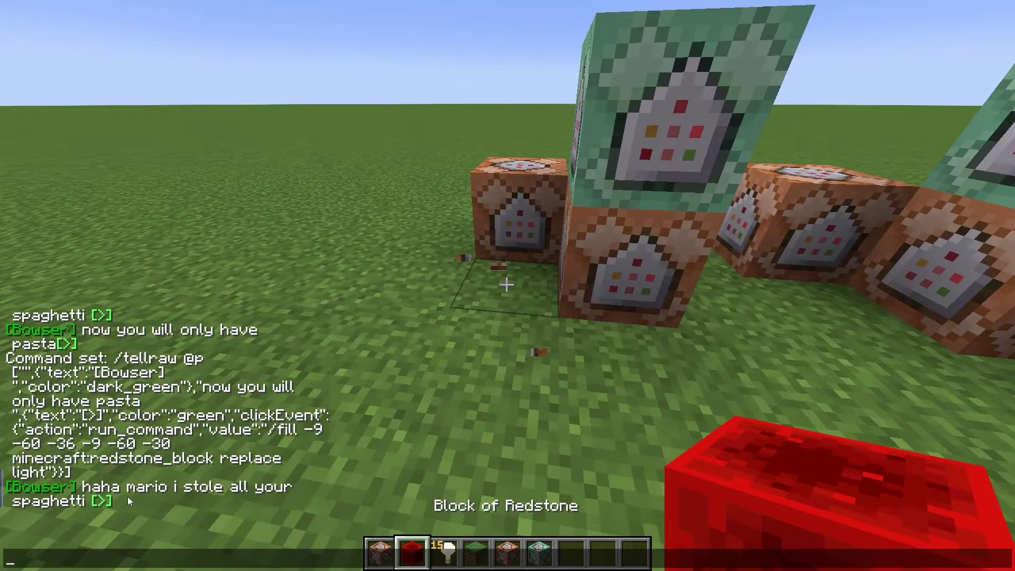
pyautogui.click(101, 501)
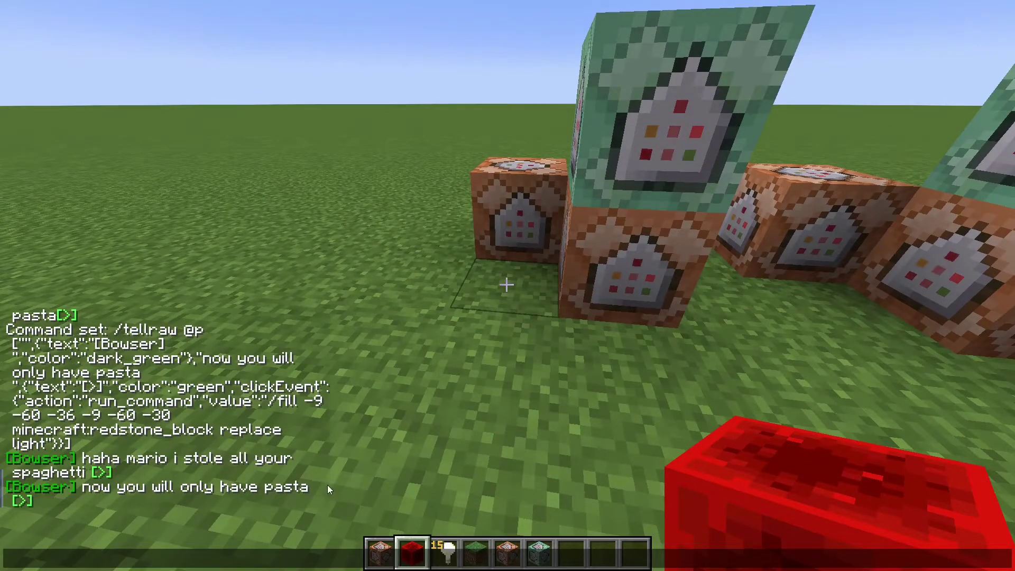
pyautogui.click(23, 501)
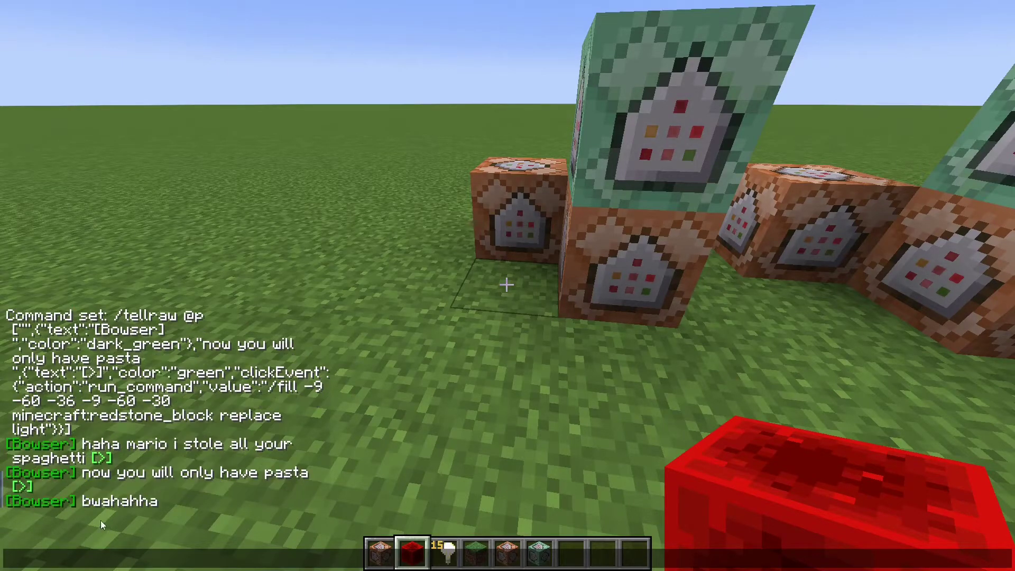
# - Test the already used "[>]" links in the chat history by activating them repeatedly, and close the chat
pyautogui.click(22, 486)
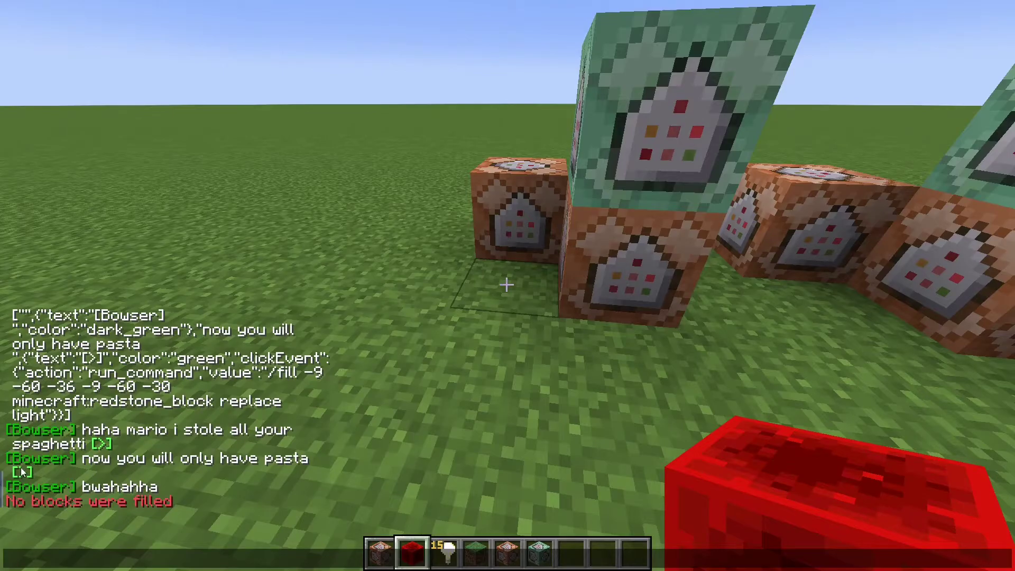
pyautogui.click(22, 472)
pyautogui.click(22, 458)
pyautogui.click(23, 444)
pyautogui.click(36, 443)
pyautogui.press('Escape')
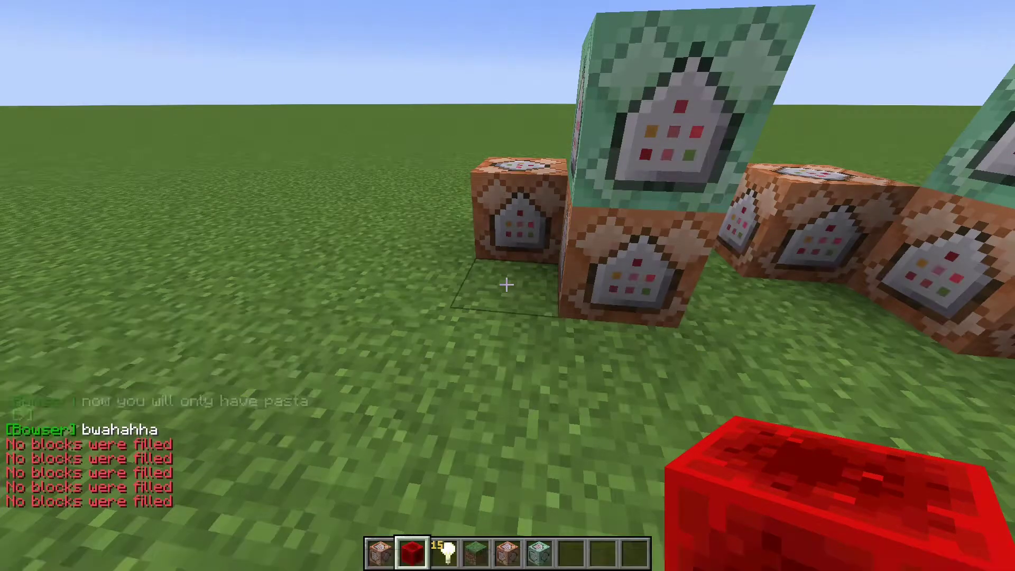
pyautogui.press('space')
pyautogui.press('space')
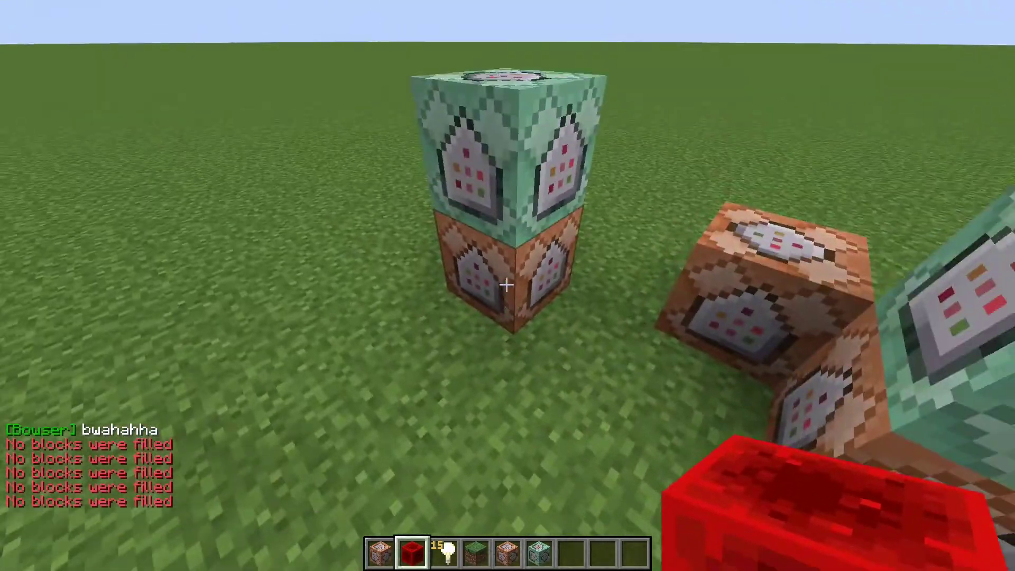
pyautogui.press('s')
pyautogui.press('d')
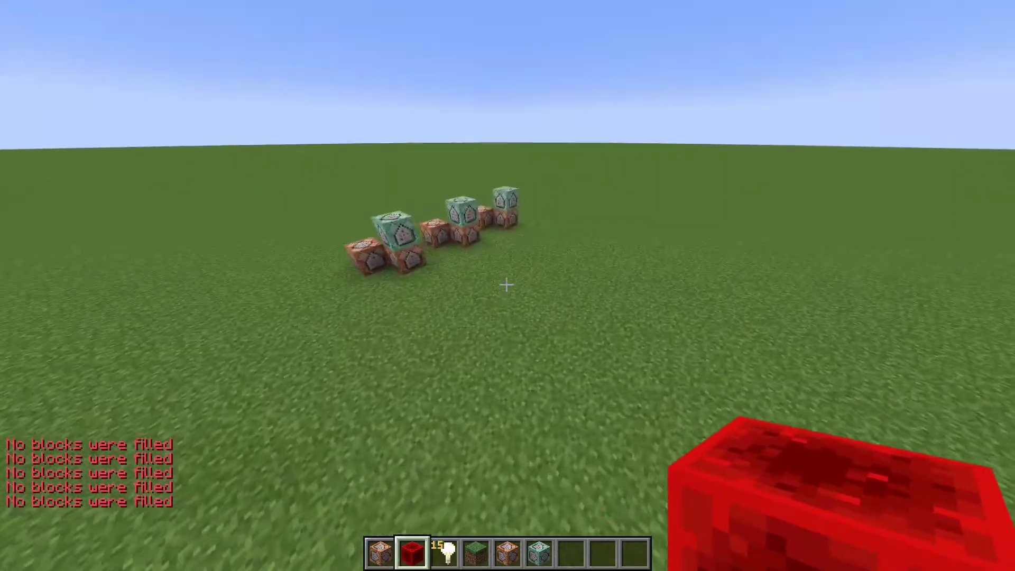
pyautogui.press('w')
pyautogui.press('s')
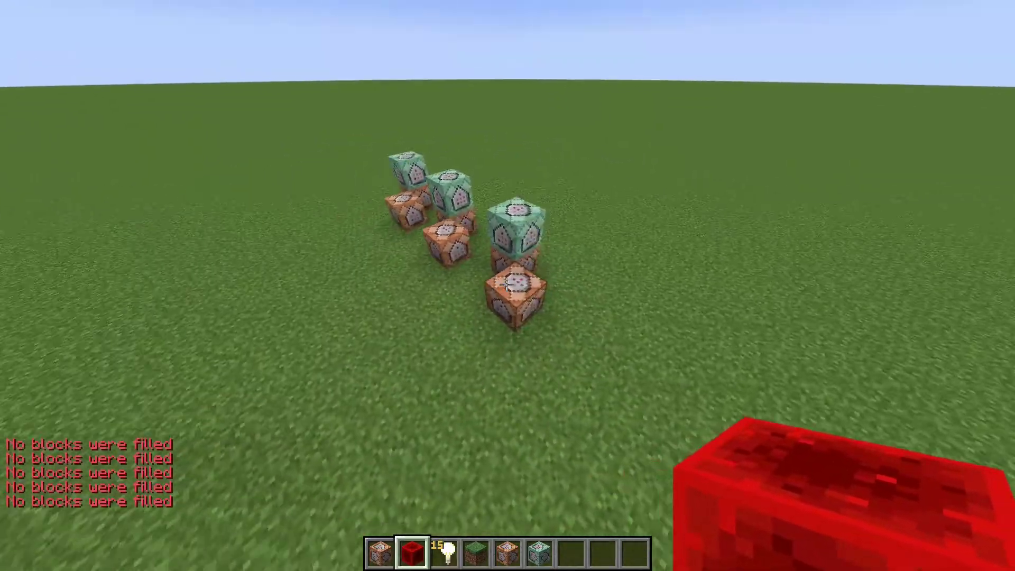
pyautogui.press('t')
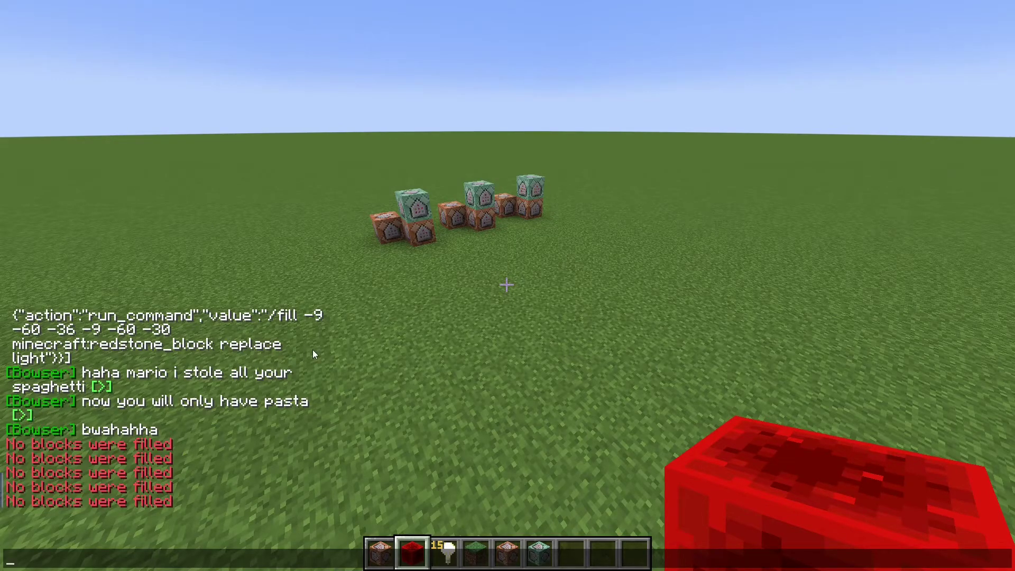
pyautogui.press('Escape')
pyautogui.press('w')
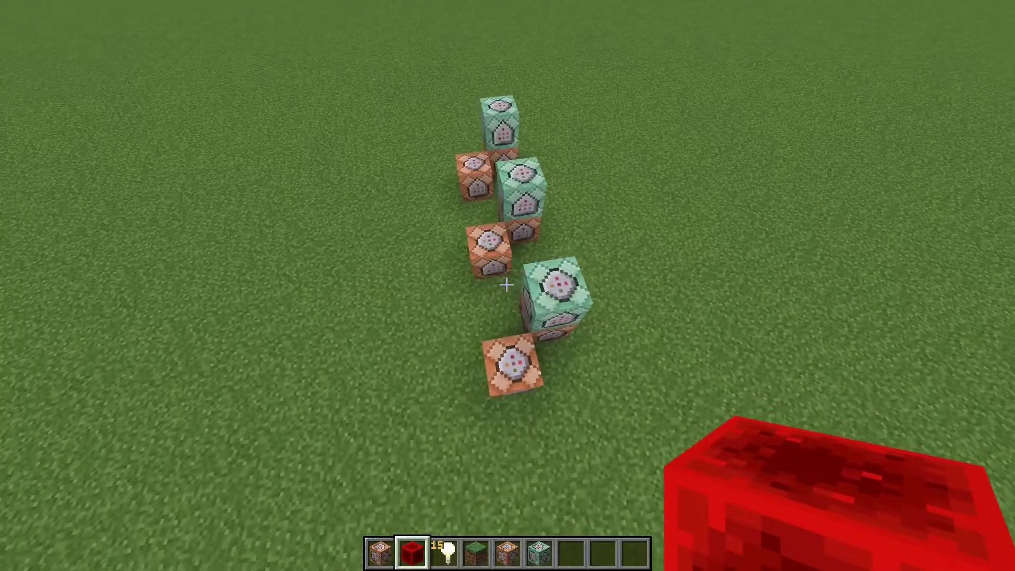
pyautogui.press('s')
pyautogui.press('shift')
pyautogui.press('d')
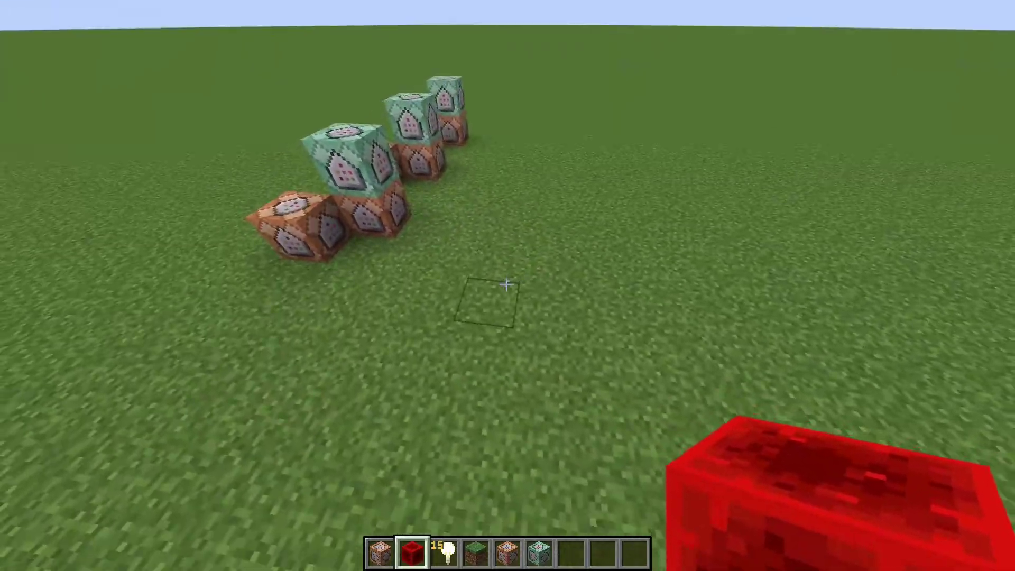
pyautogui.press('w')
pyautogui.press('s')
pyautogui.press('space')
pyautogui.press('shift')
pyautogui.press('w')
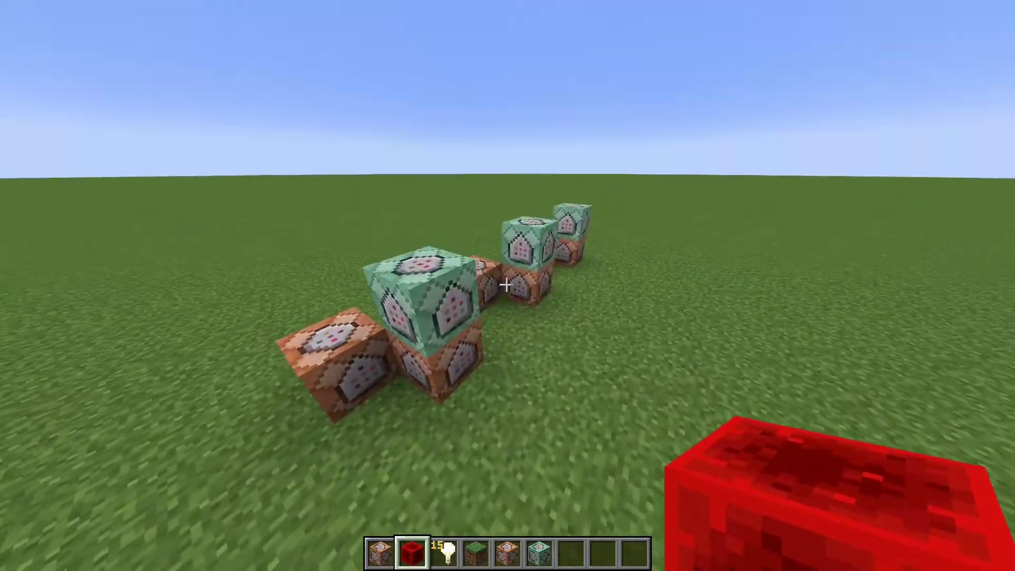
pyautogui.press('space')
pyautogui.press('w')
pyautogui.press('d')
pyautogui.press('a')
pyautogui.press('w')
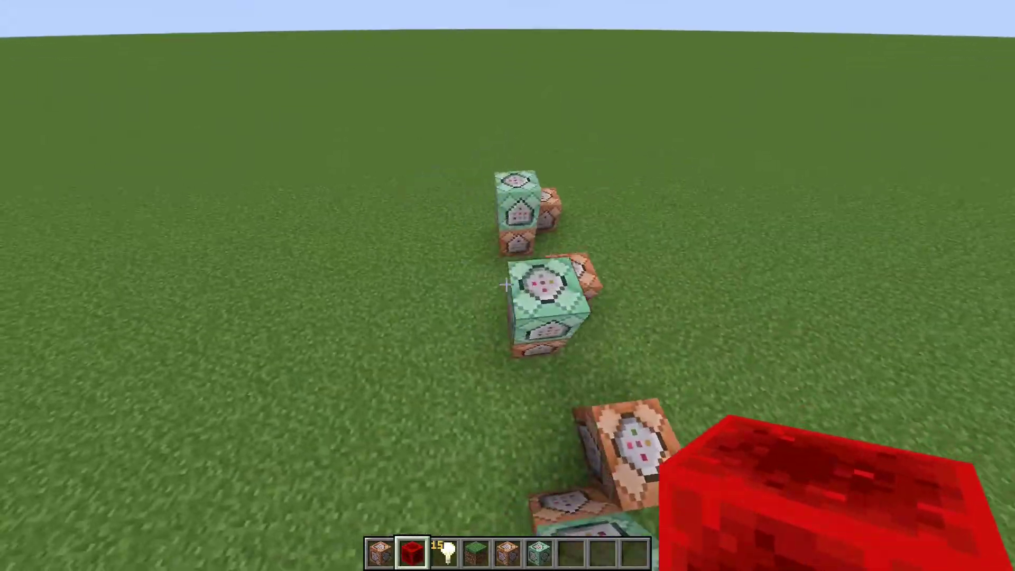
pyautogui.press('shift')
pyautogui.press('w')
pyautogui.press('space')
pyautogui.press('s')
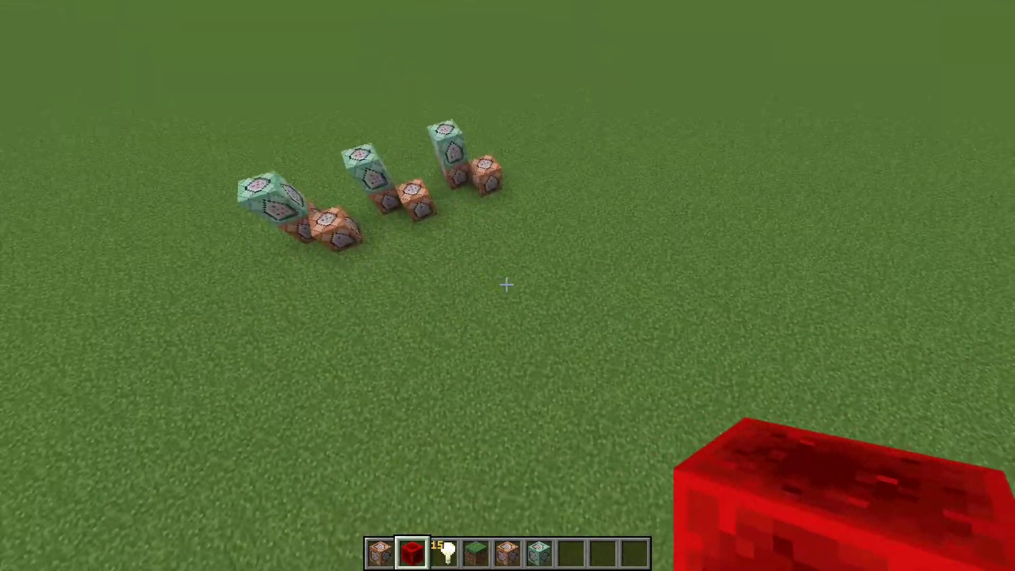
pyautogui.press('w')
pyautogui.press('d')
pyautogui.press('shift')
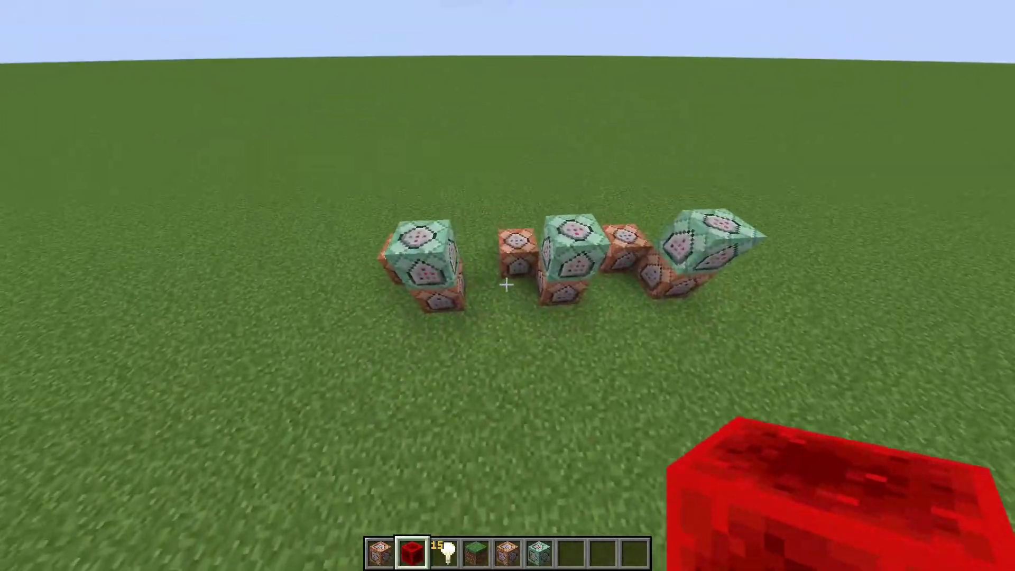
pyautogui.press('w')
pyautogui.press('s')
pyautogui.press('w')
pyautogui.press('s')
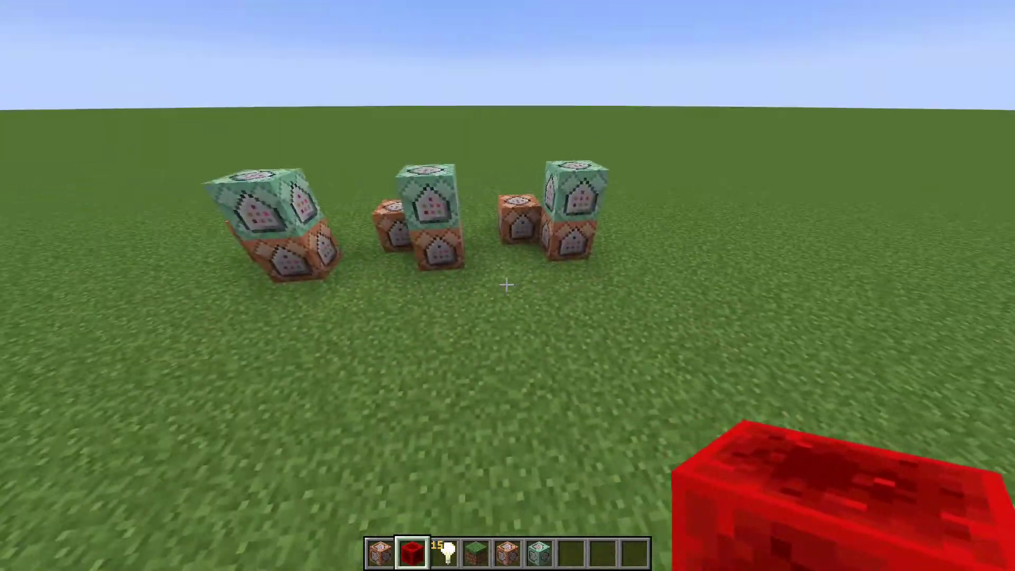
pyautogui.press('a')
pyautogui.press('w')
pyautogui.moveTo(506, 285)
pyautogui.press('s')
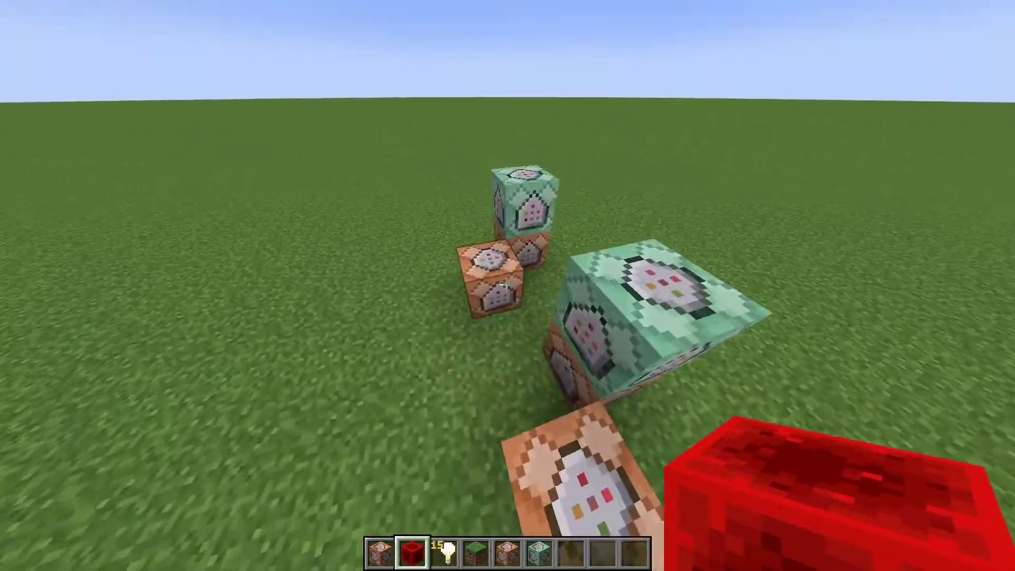
pyautogui.press('w')
pyautogui.press('d')
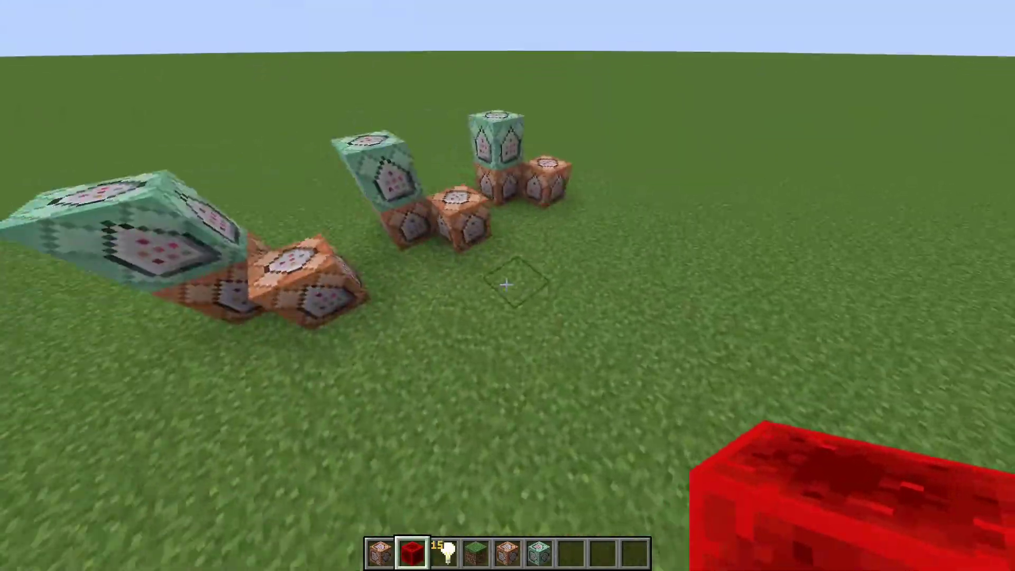
pyautogui.press('w')
pyautogui.press('s')
pyautogui.press('w')
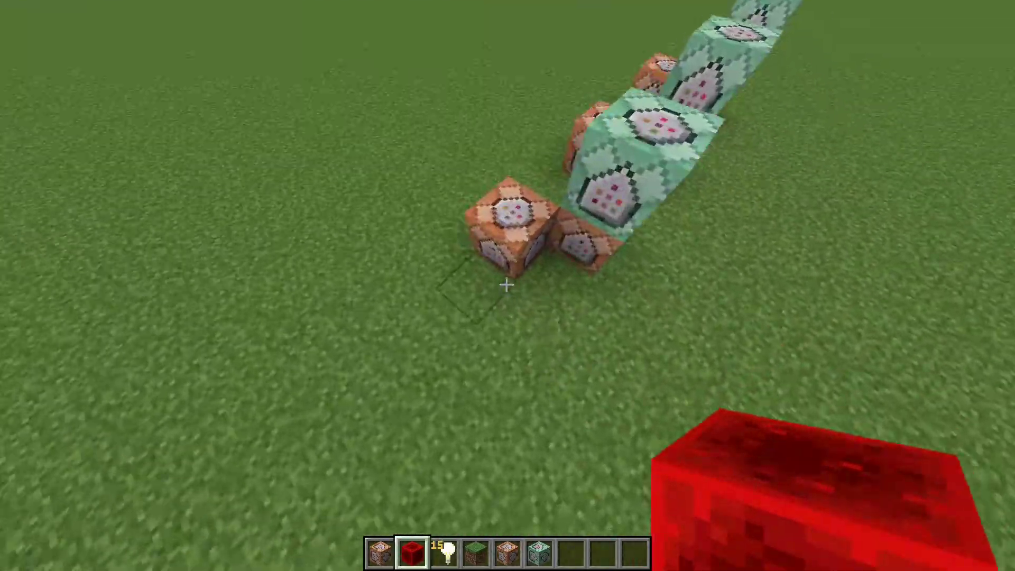
pyautogui.press('d')
pyautogui.press('s')
pyautogui.press('a')
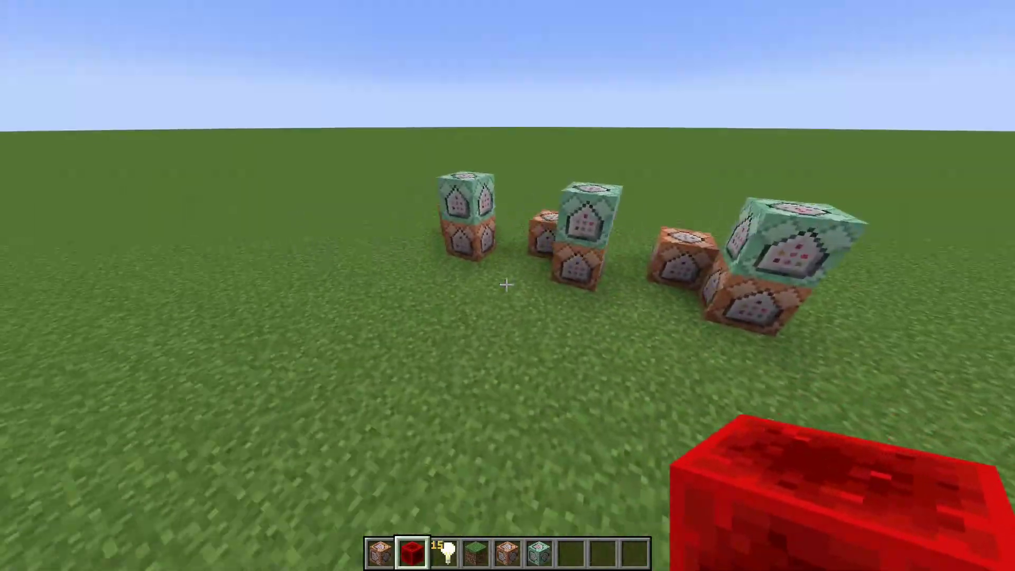
pyautogui.press('w')
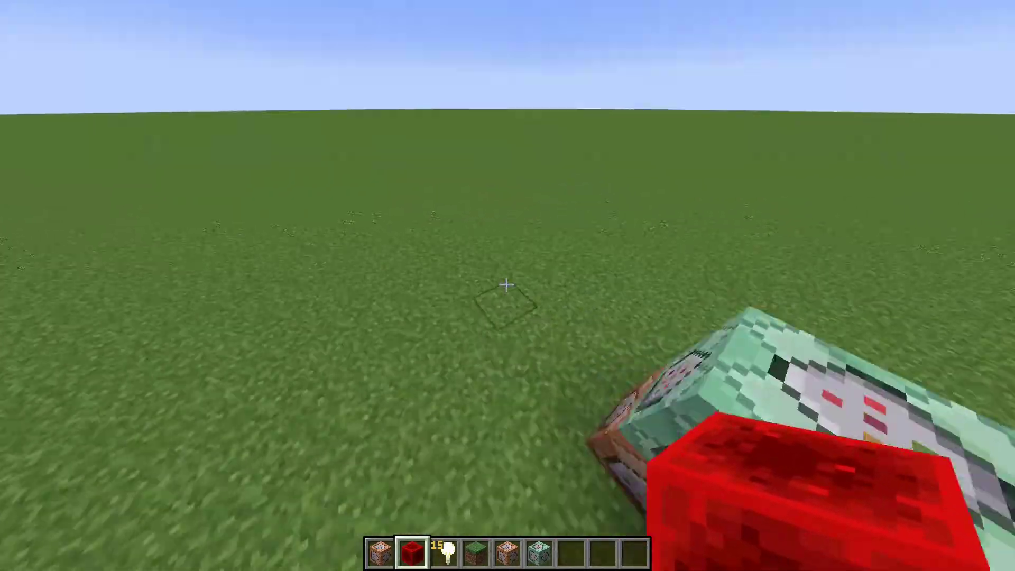
# - Examine the light block's position near the command block stations by holding the light item
pyautogui.press('w')
pyautogui.press('6')
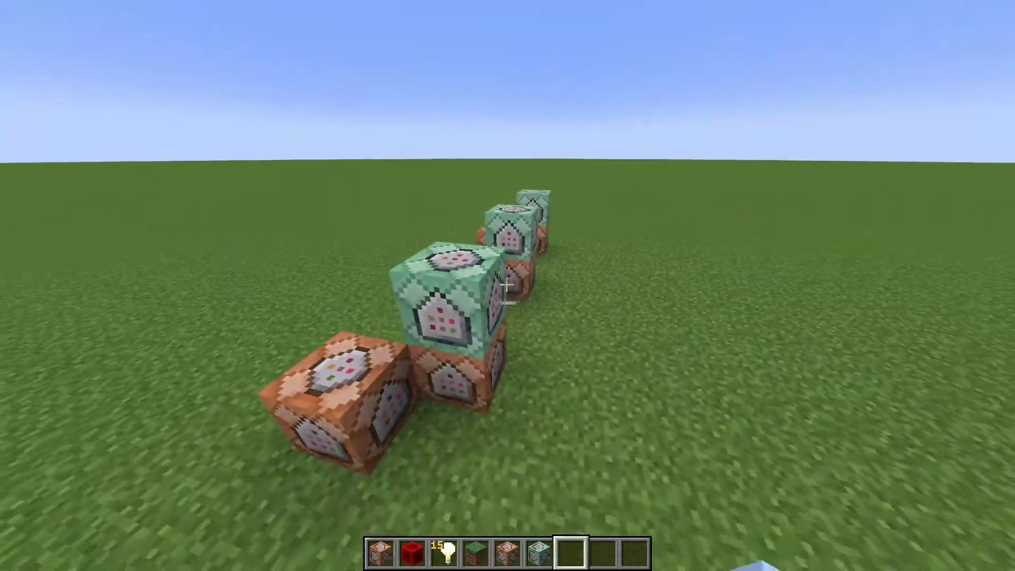
pyautogui.press('s')
pyautogui.press('2')
pyautogui.press('w')
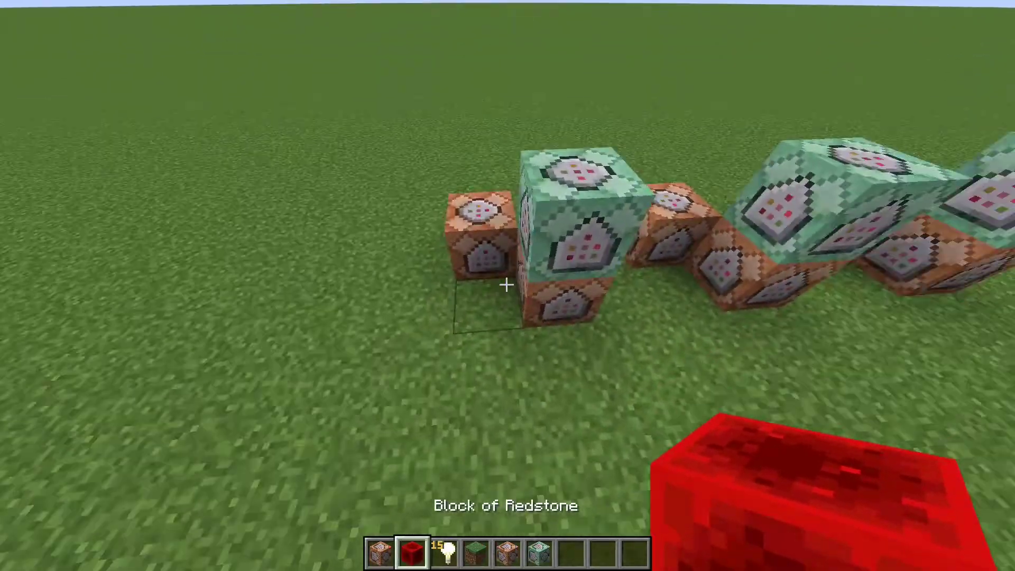
pyautogui.press('space')
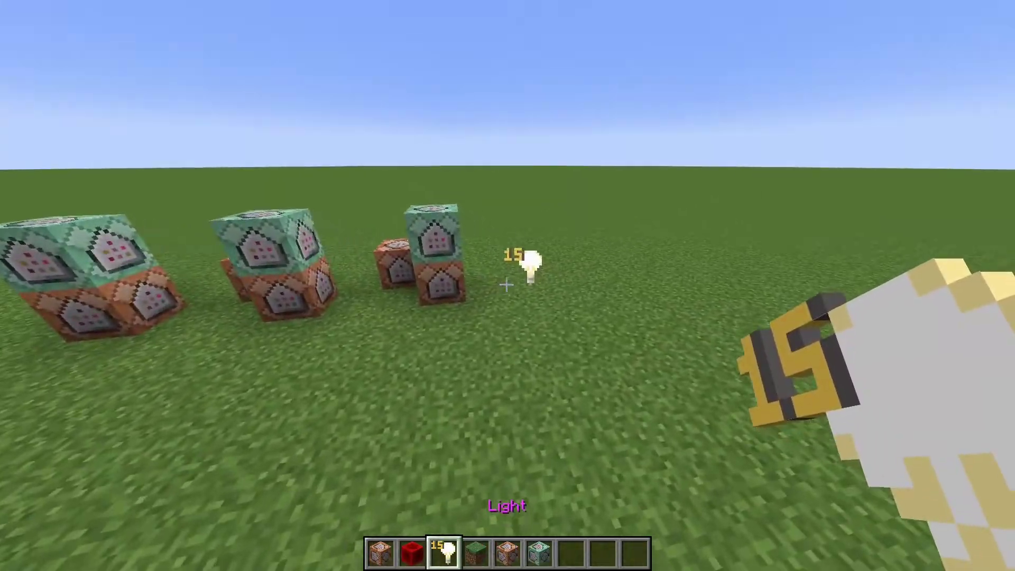
pyautogui.press('6')
pyautogui.press('7')
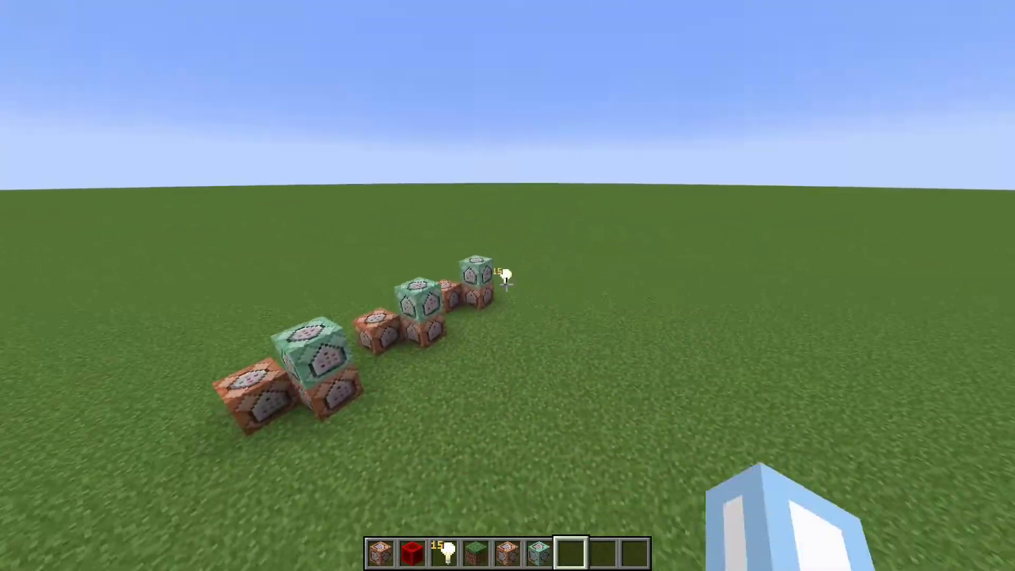
pyautogui.press('w')
pyautogui.press('d')
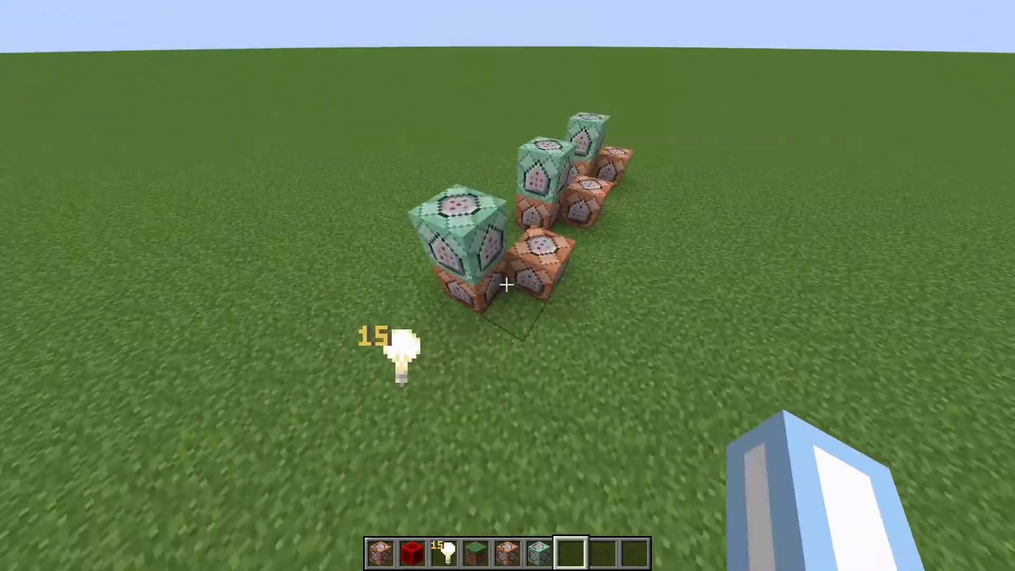